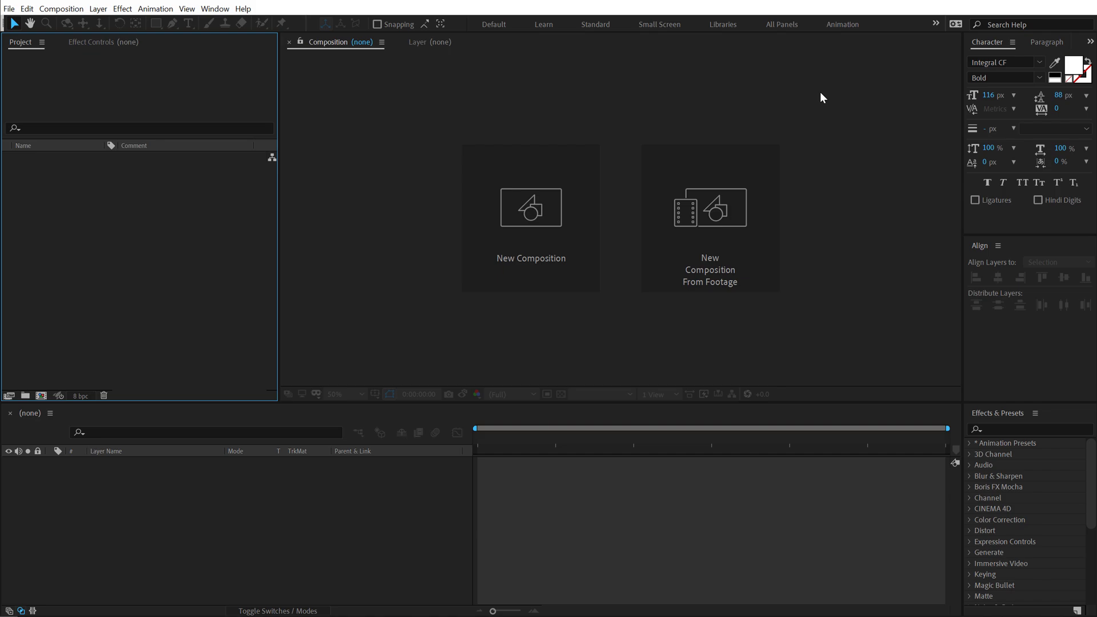
Create two 1920 × 1080 px, 30 fps, 10-second compositions named Render and Text.
left_click(526, 210)
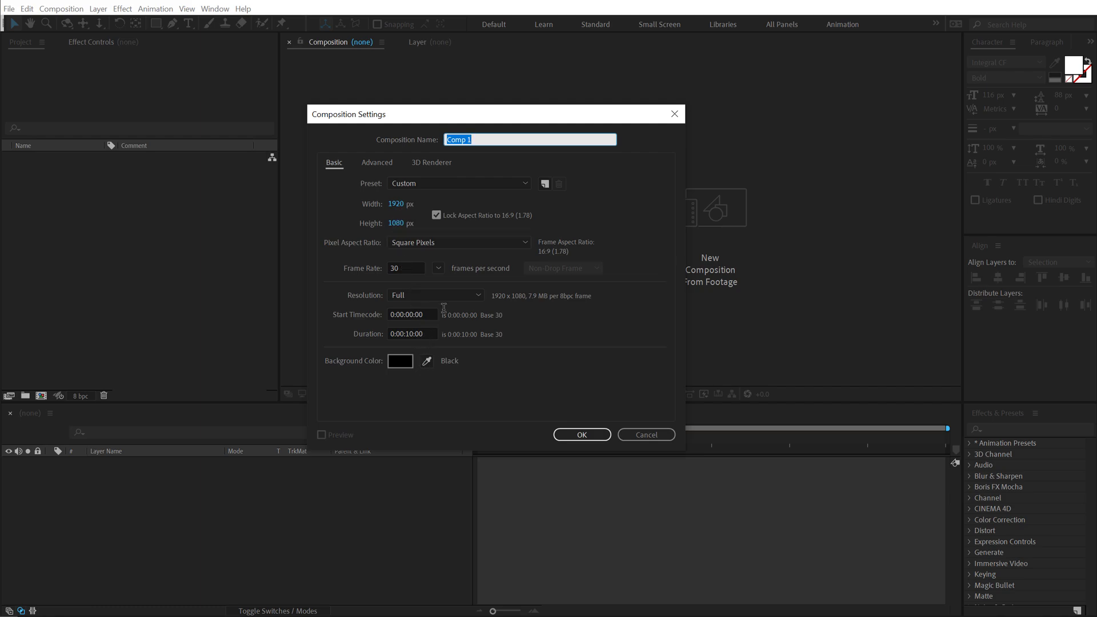
type("Render")
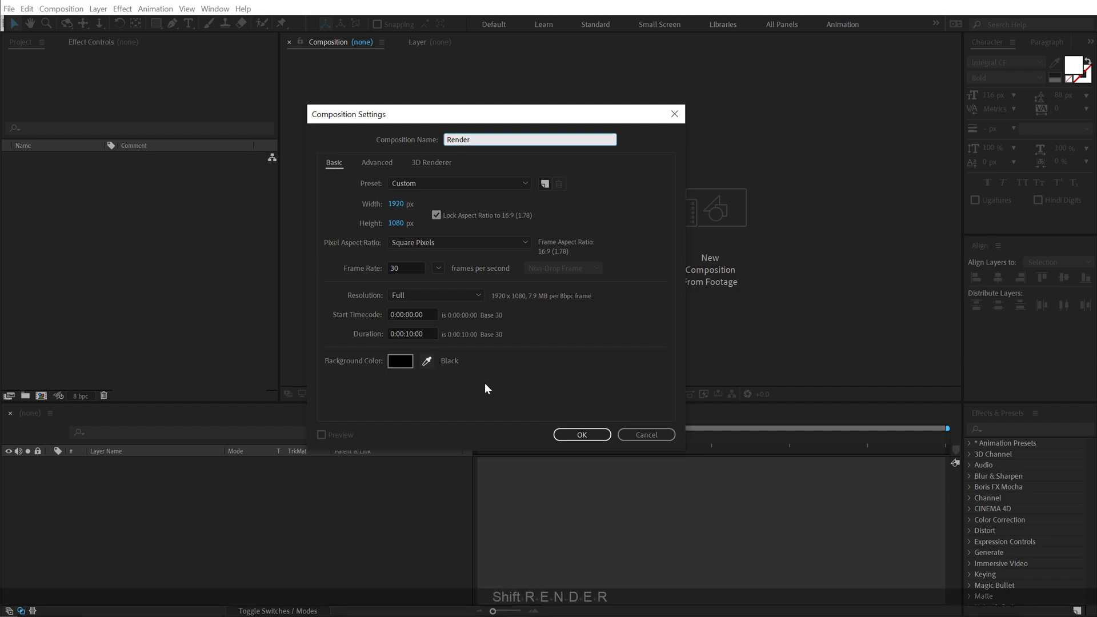
key("Return")
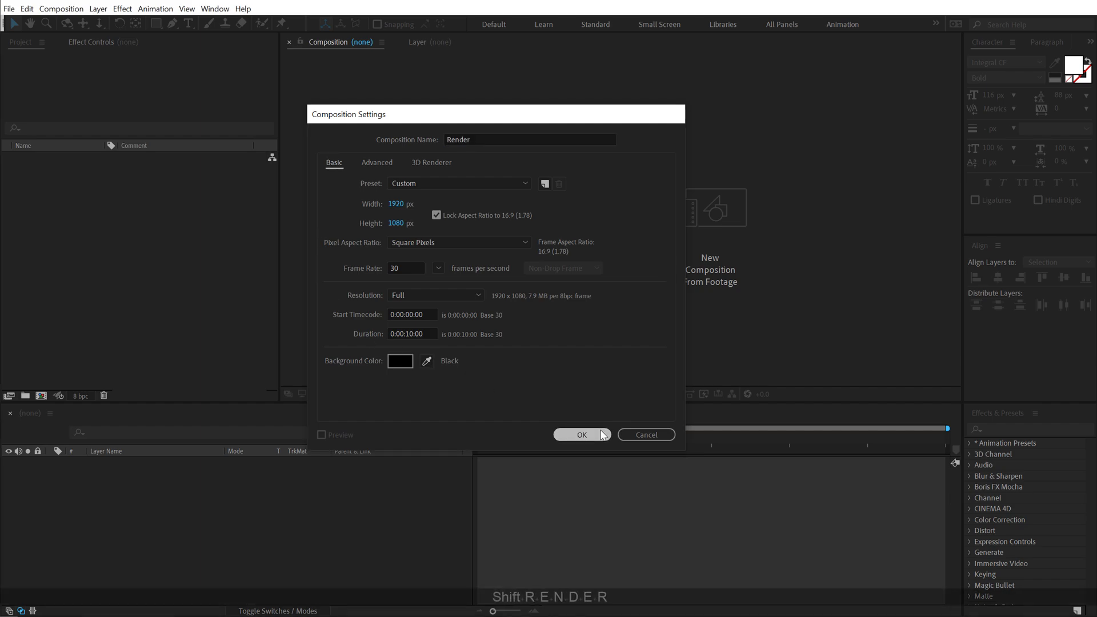
left_click(40, 396)
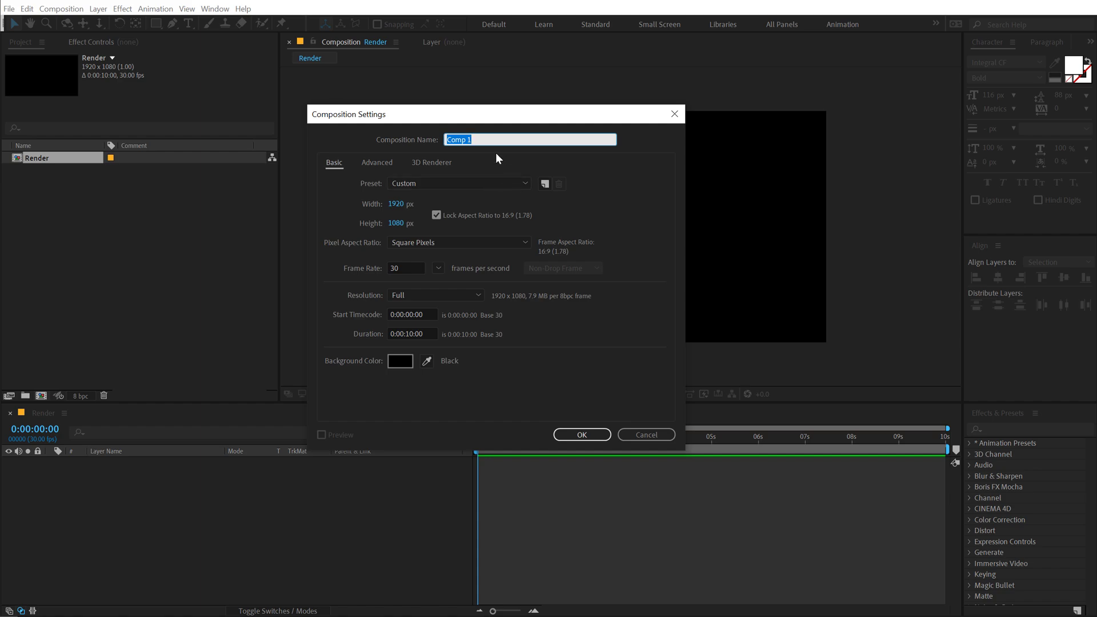
type("Text")
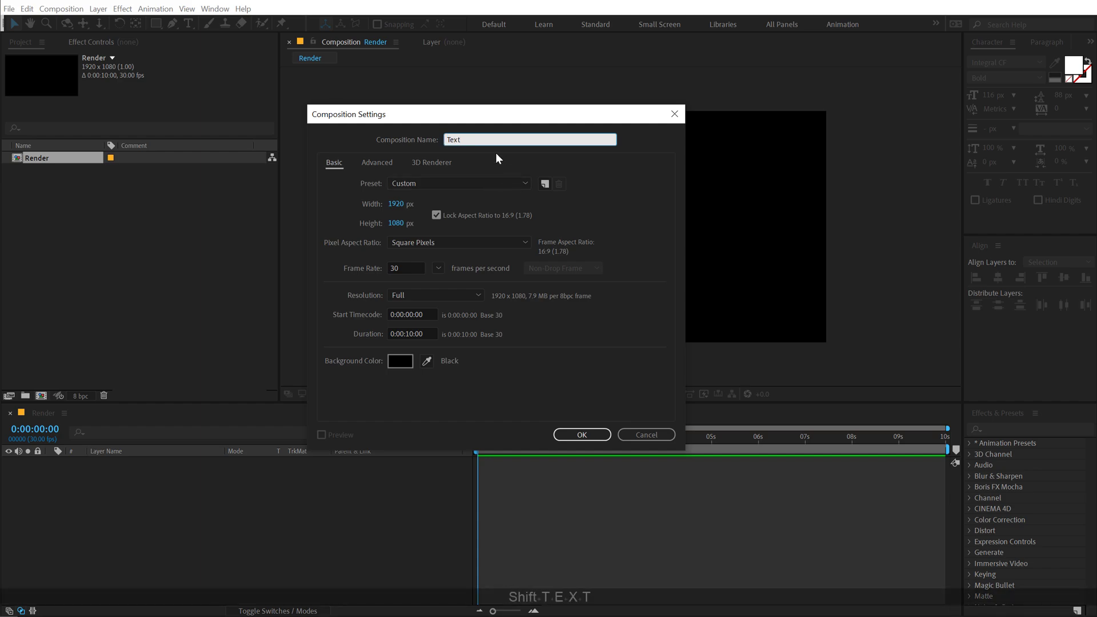
left_click(589, 434)
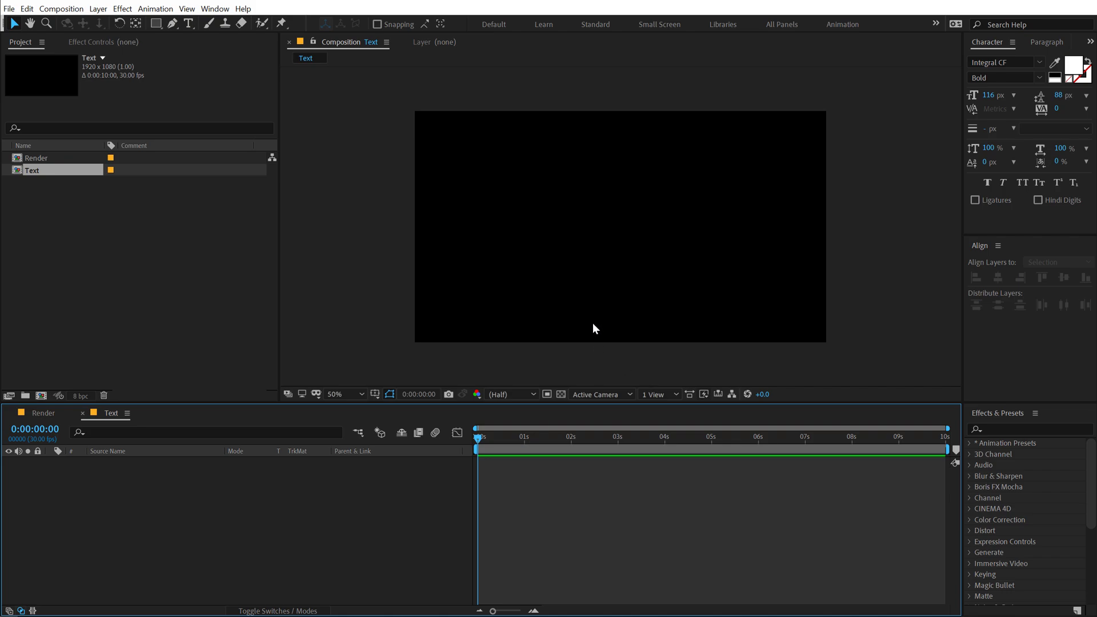
Add a text layer reading DYNAMIC TITLES to the Text composition.
left_click(194, 21)
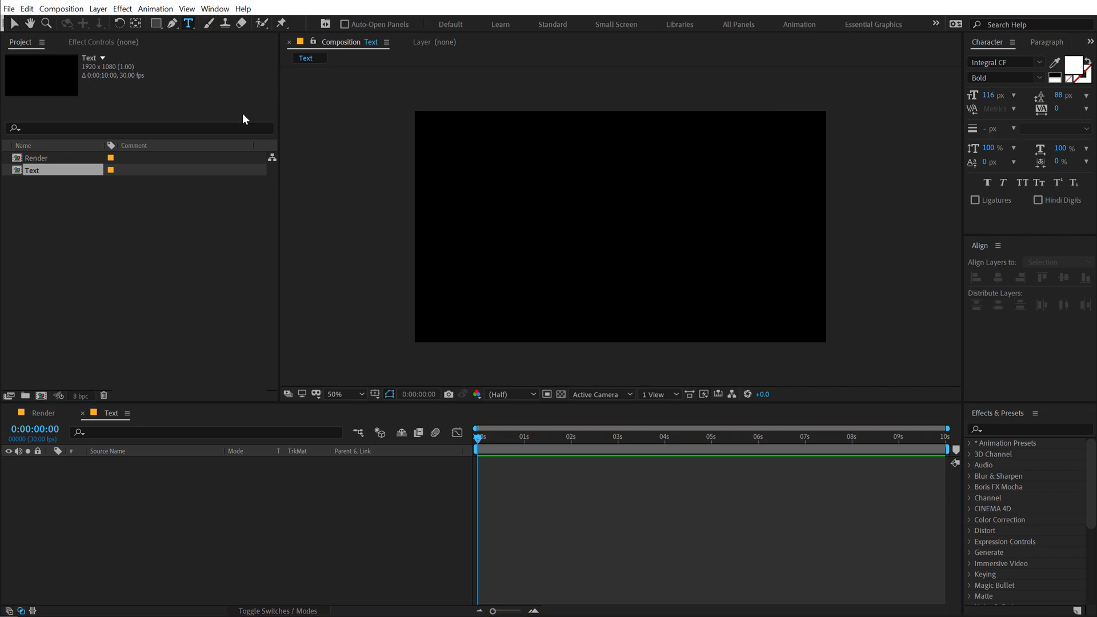
left_click(555, 230)
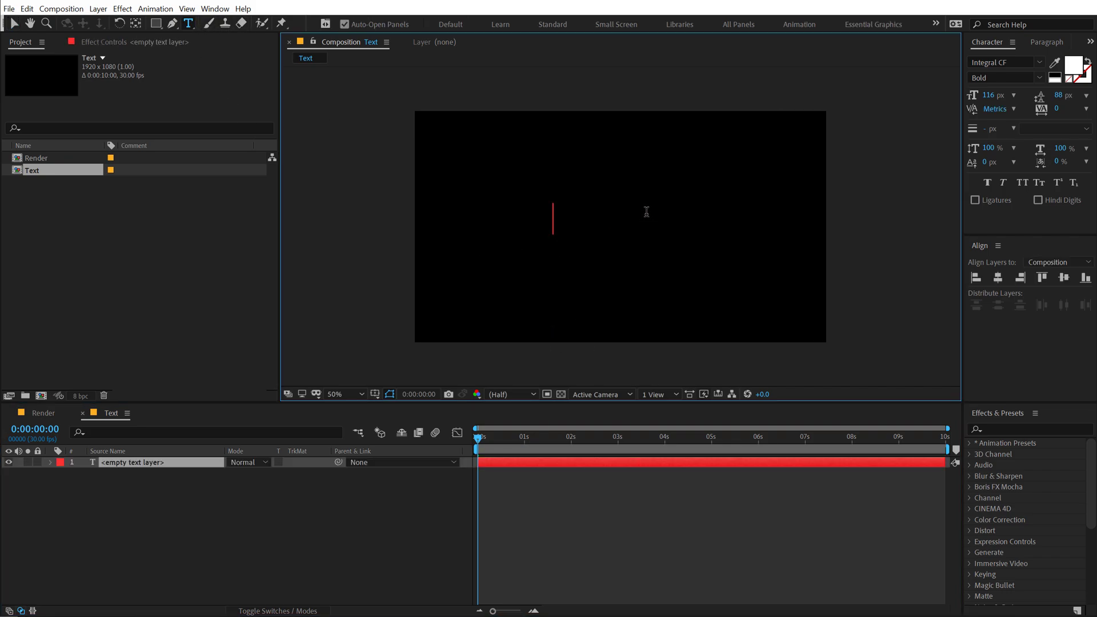
key("Caps_Lock")
type("DYNAMIC")
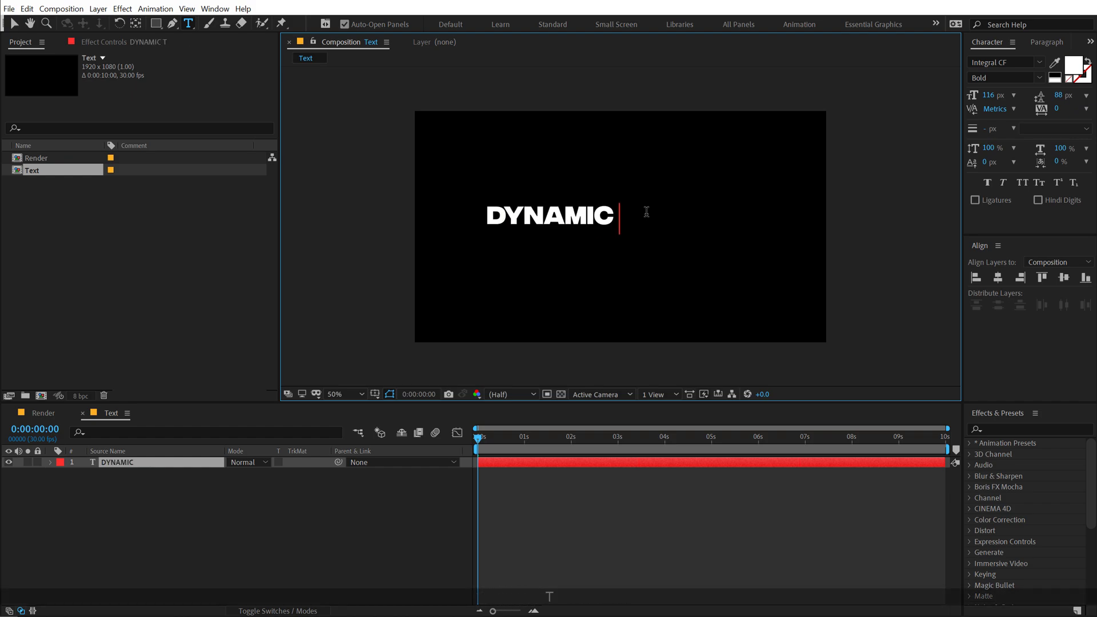
type(" TITLES")
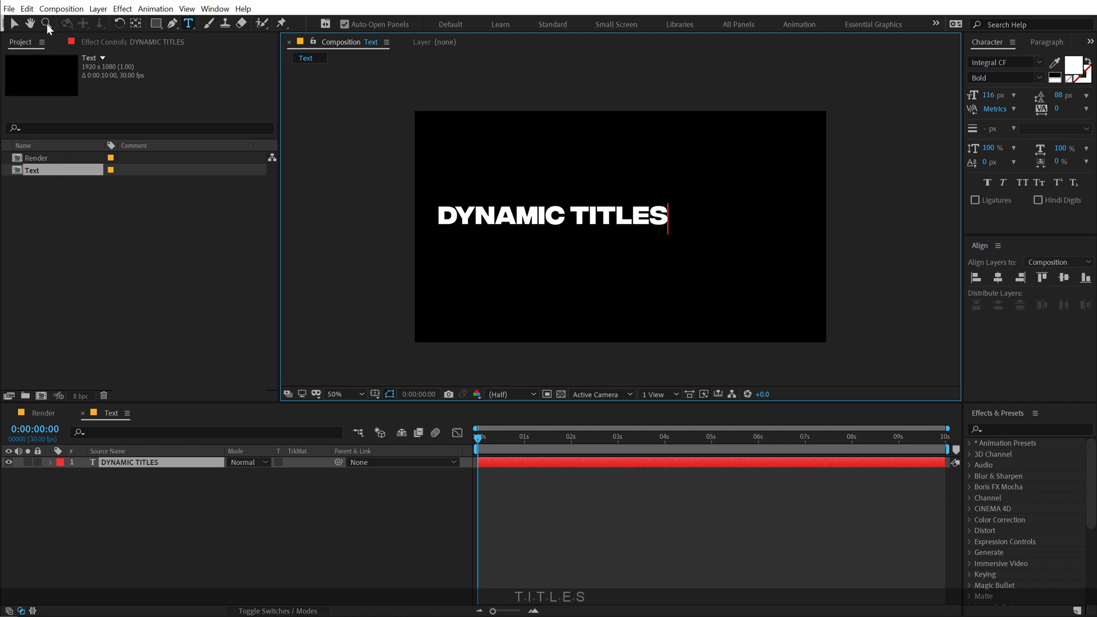
Center the DYNAMIC TITLES layer horizontally and vertically in the composition.
left_click(15, 25)
left_click(998, 278)
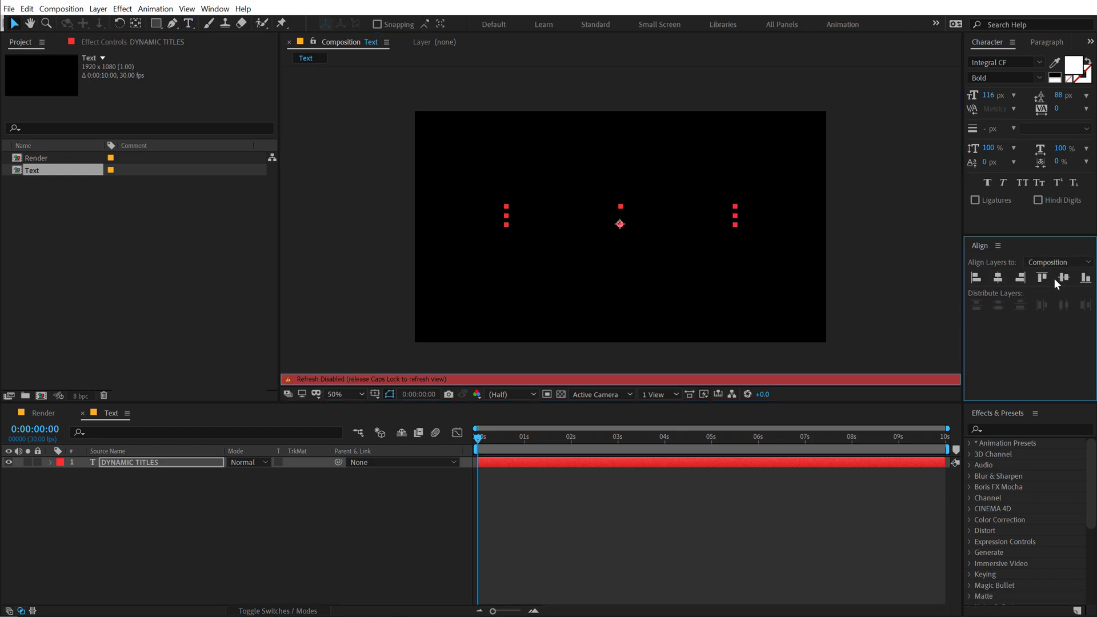
left_click(1064, 278)
key("Caps_Lock")
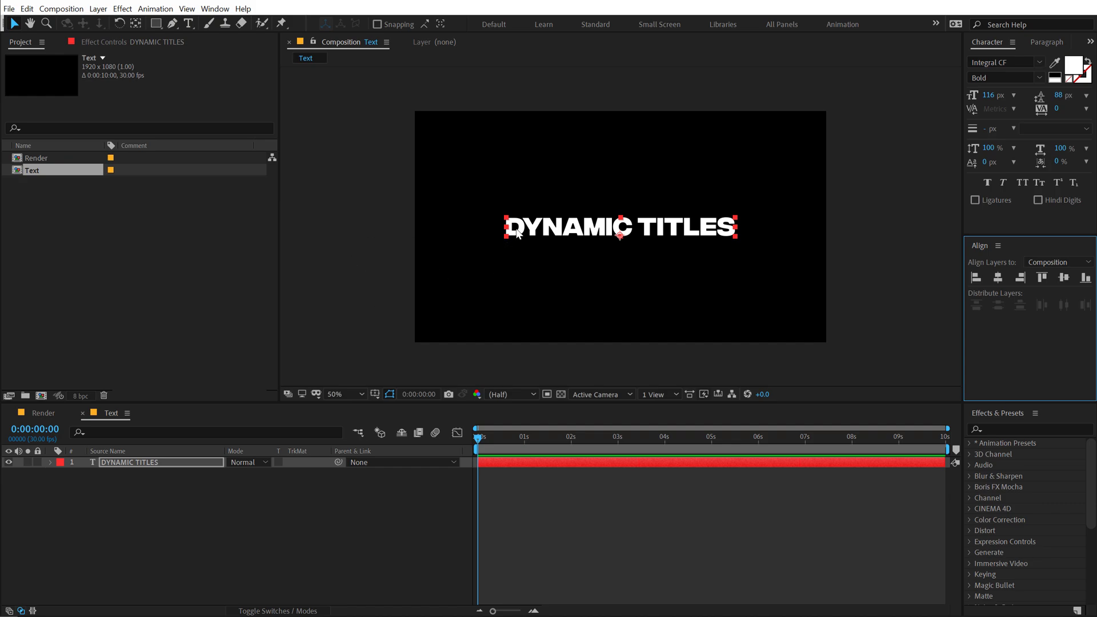
Duplicate the DYNAMIC TITLES layer and move the copy straight up so it sits just above the original line.
left_click(136, 473)
left_click(134, 465)
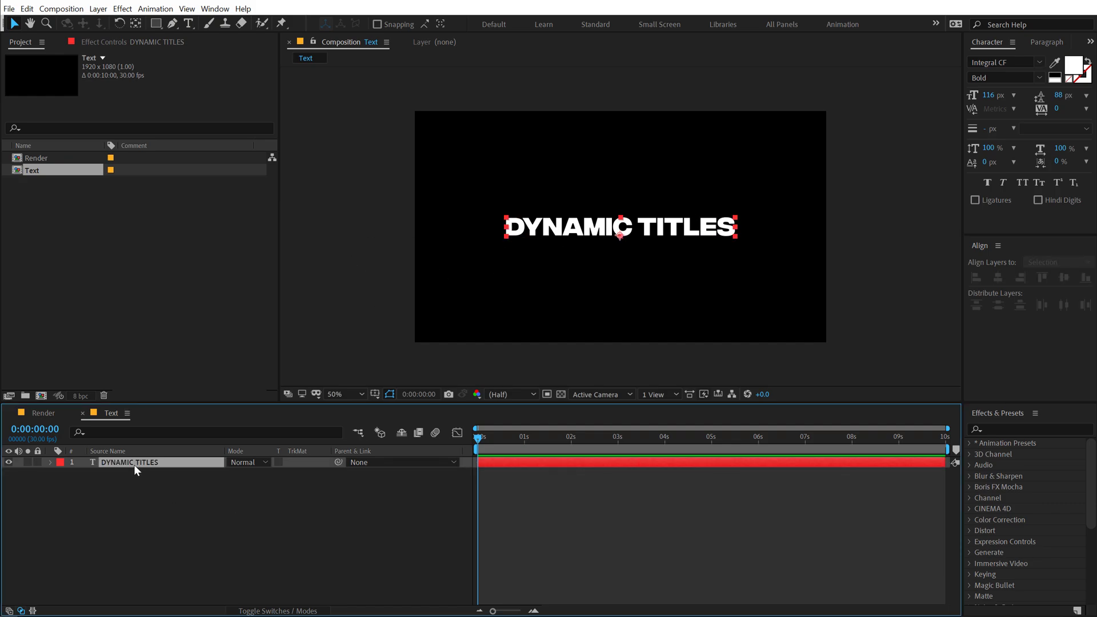
key("ctrl+d")
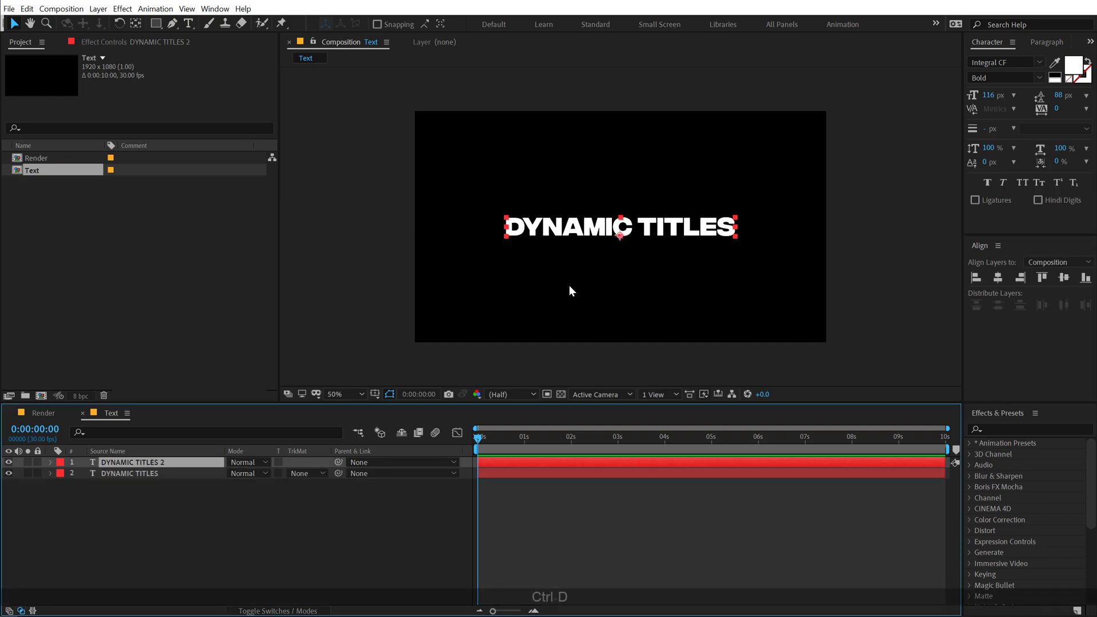
left_click_drag(641, 224, 638, 198)
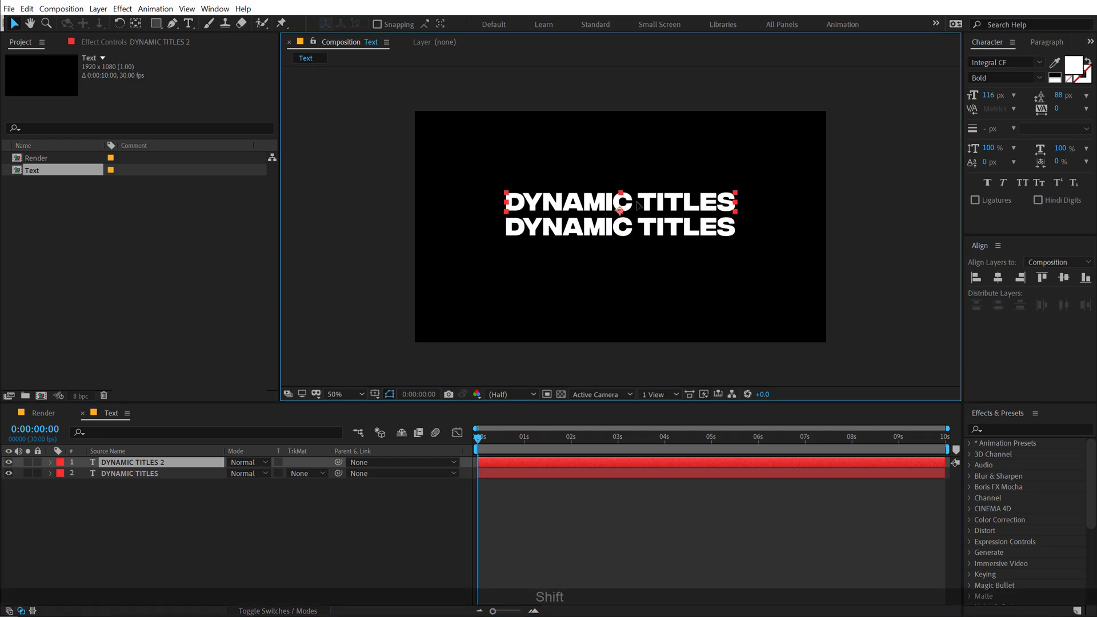
Set the upper text copy to the Demi Bold style with a font size of 43 px.
left_click(1039, 80)
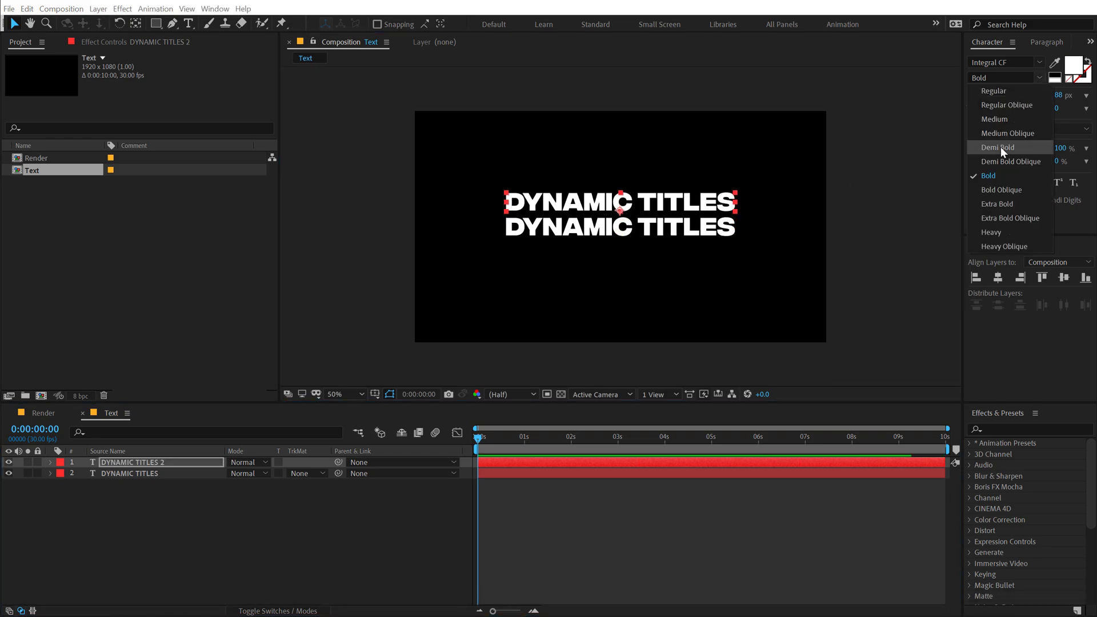
left_click(1001, 147)
left_click_drag(989, 95, 944, 100)
key("period")
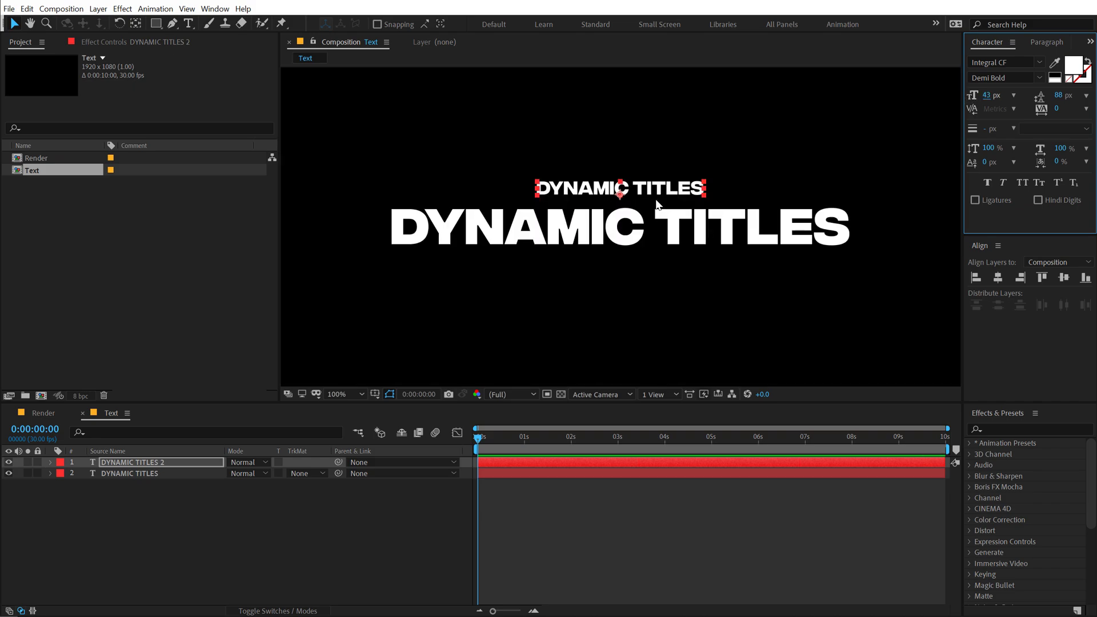
Replace the wording of the small upper text with "glitch designs".
double_click(644, 190)
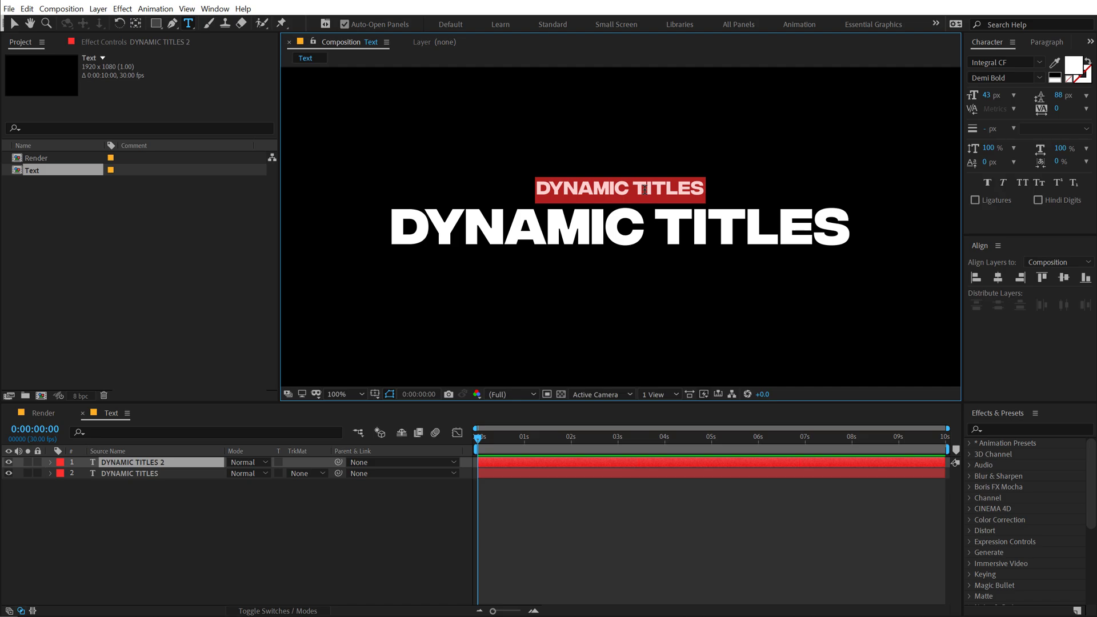
type("glitch")
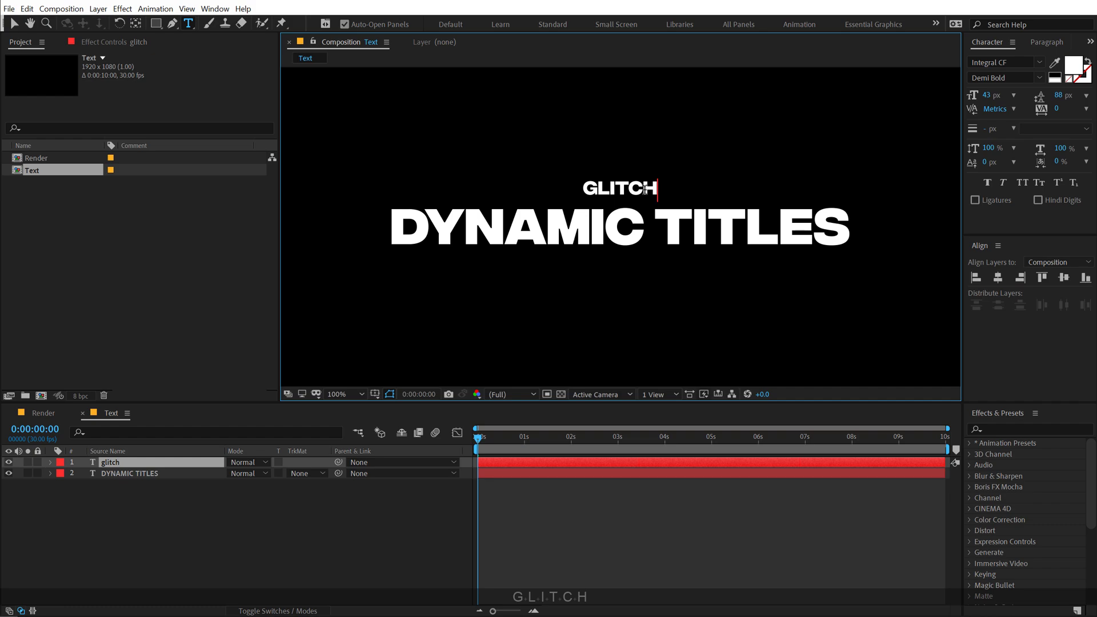
type(" design")
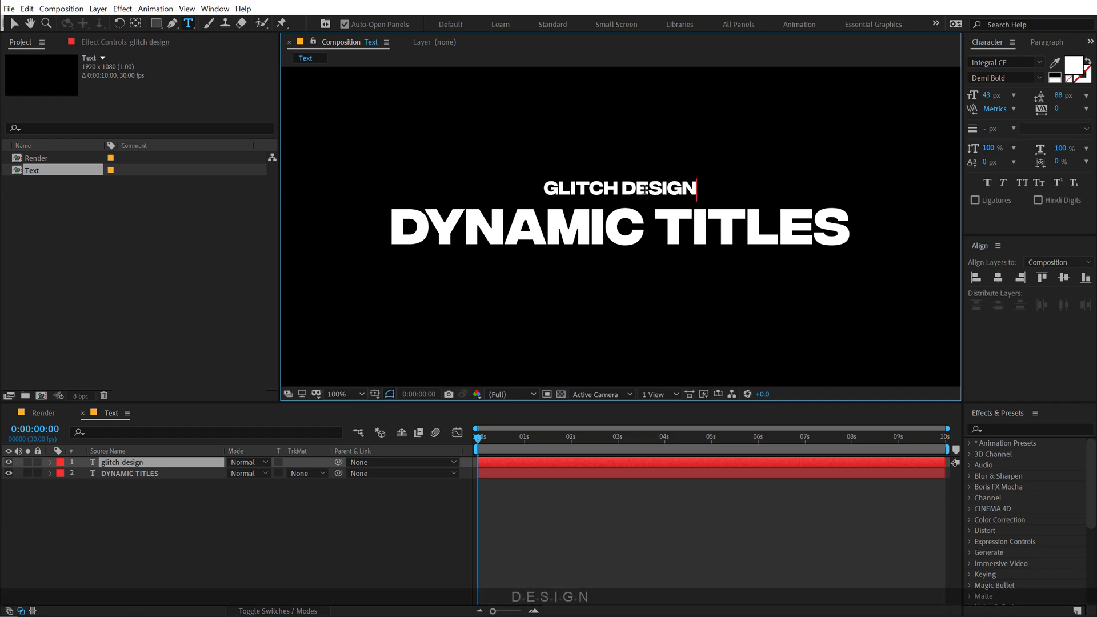
type("s")
left_click(13, 23)
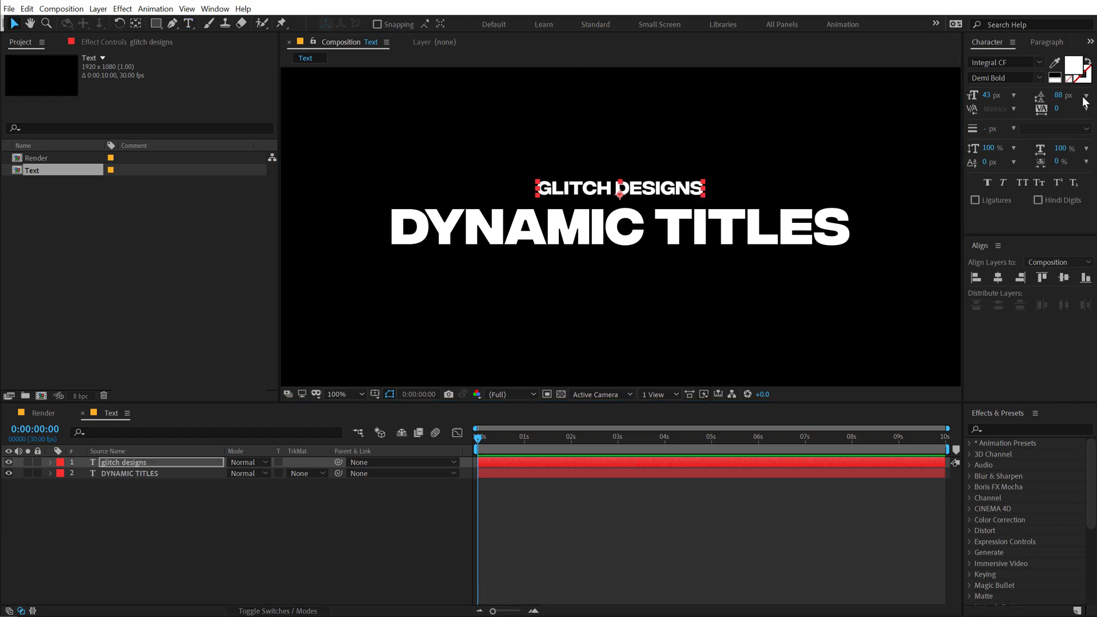
Set the tracking of the glitch designs text to 95 and make it faux italic.
left_click_drag(1058, 109, 1096, 94)
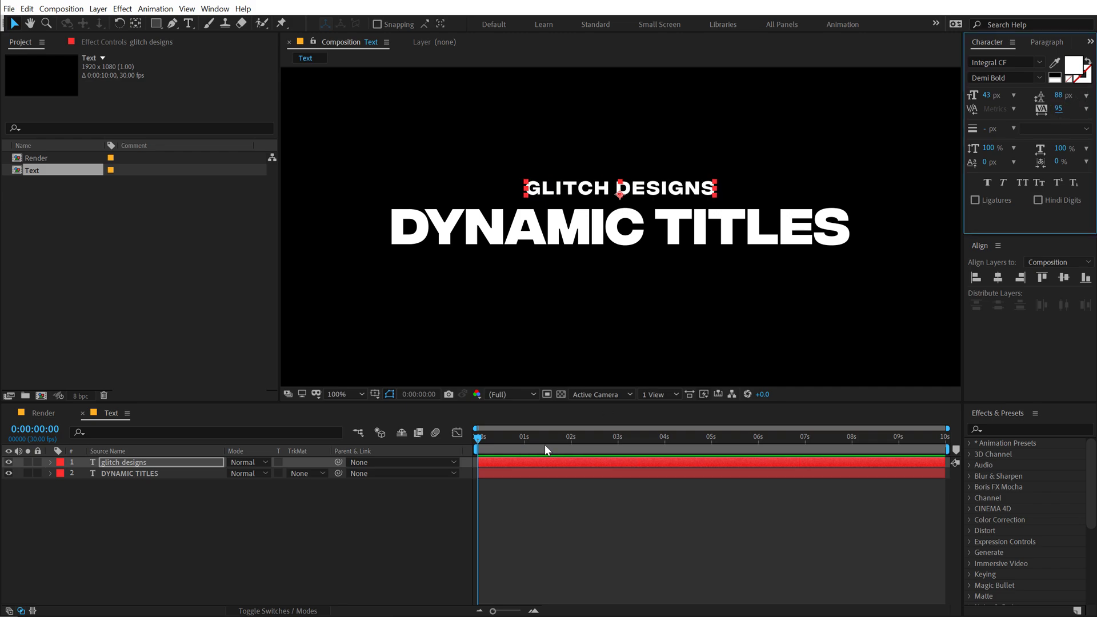
left_click(1003, 183)
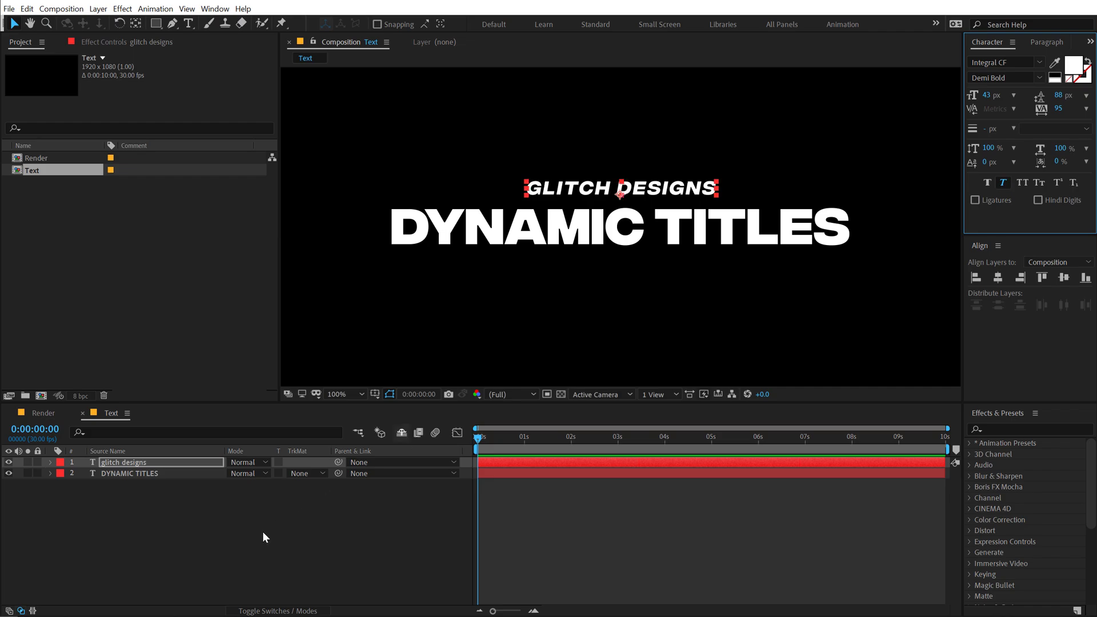
left_click(232, 549)
key("comma")
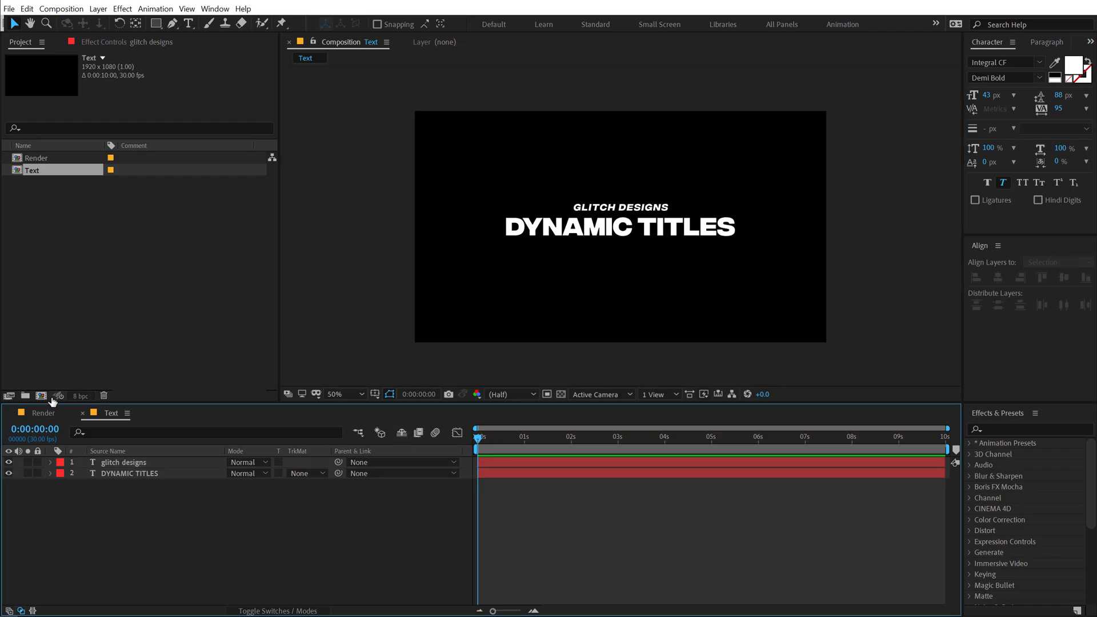
Nest the Text composition as a layer in the Render composition.
left_click(43, 413)
left_click(92, 323)
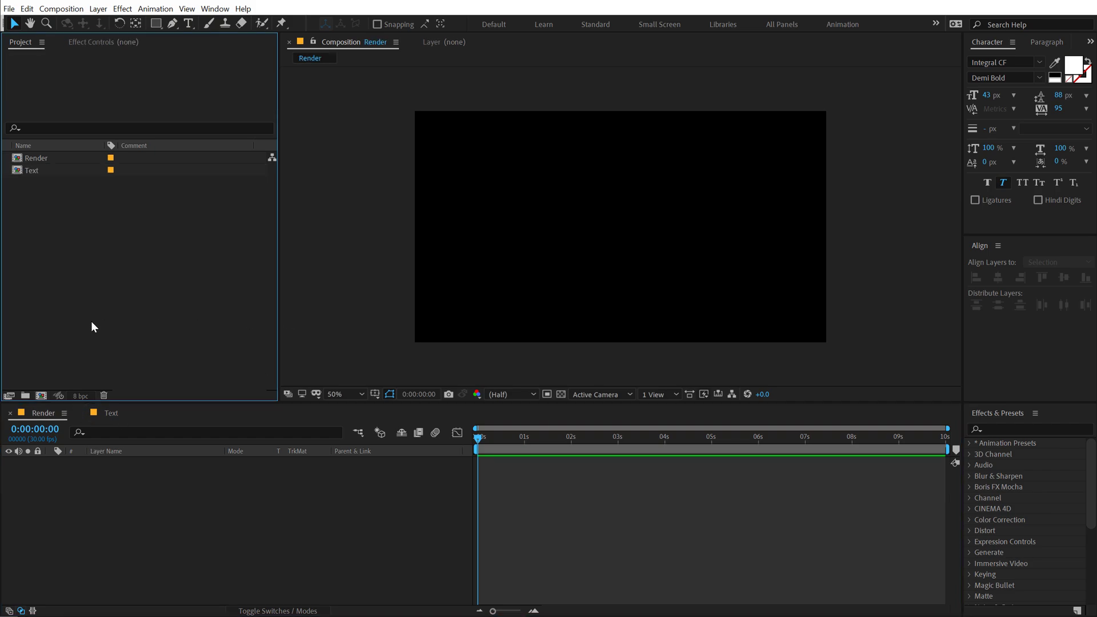
left_click_drag(40, 173, 86, 524)
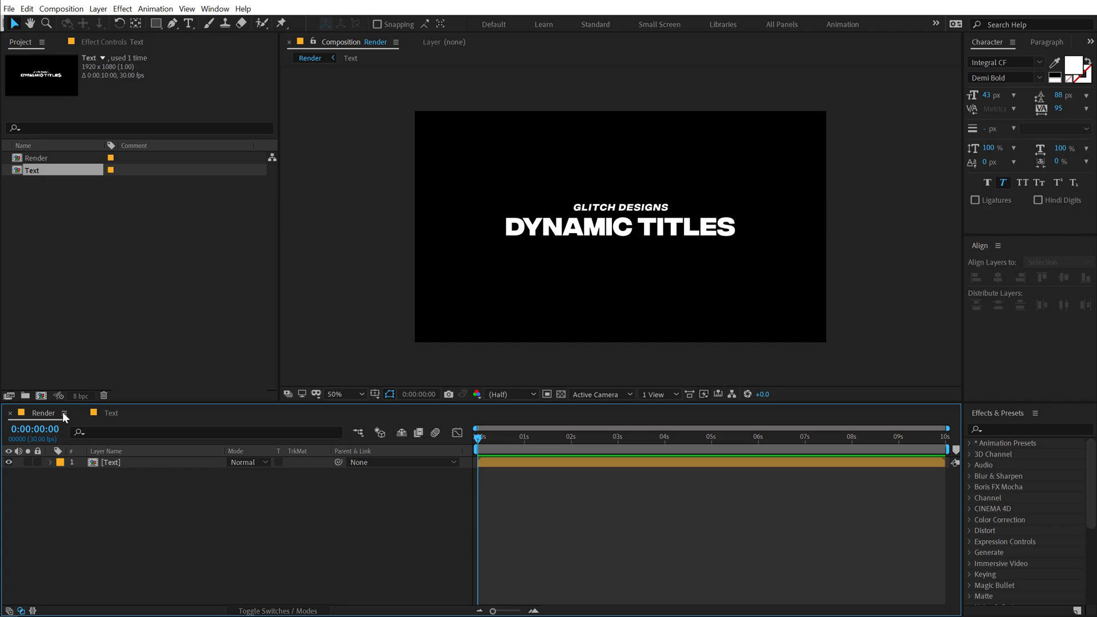
Create a 1920 × 1080 px, 30 fps, 10-second composition named Map.
left_click(41, 395)
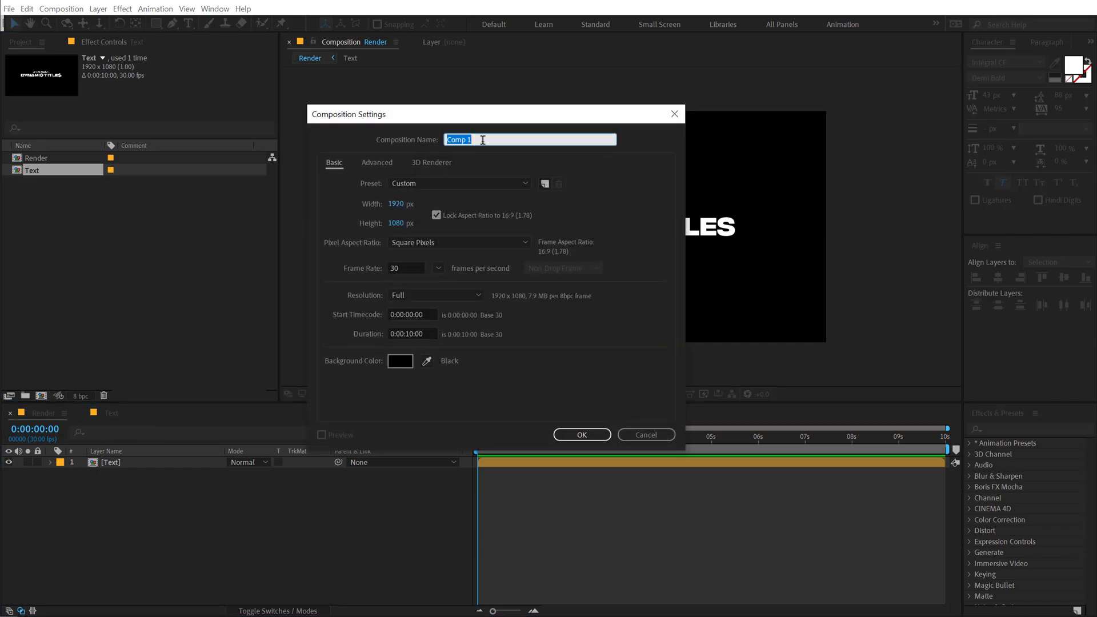
type("Map")
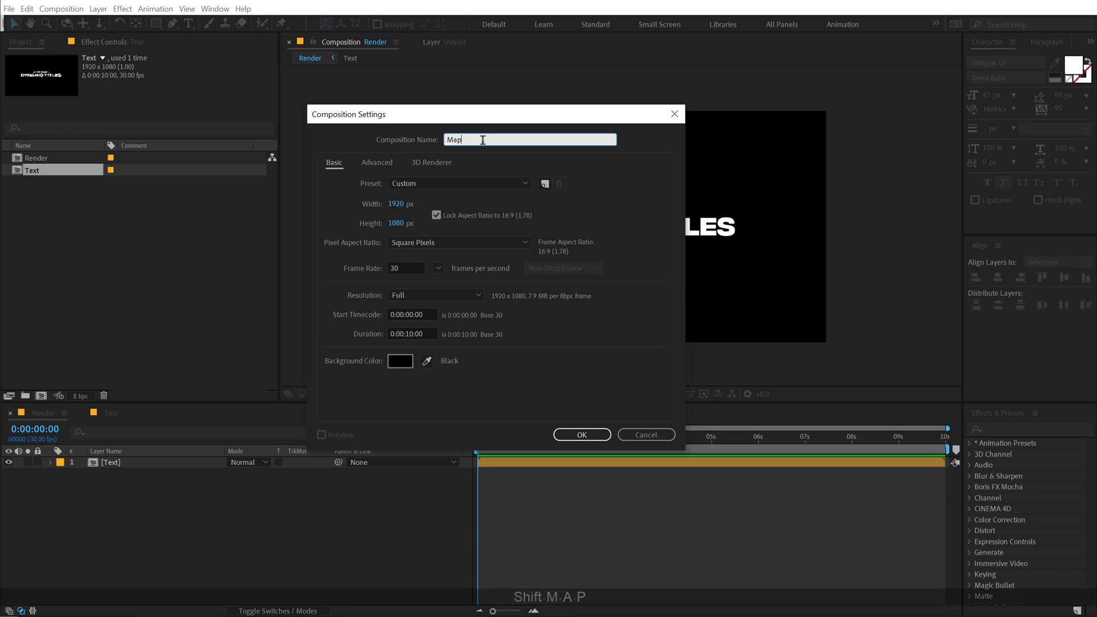
left_click(579, 433)
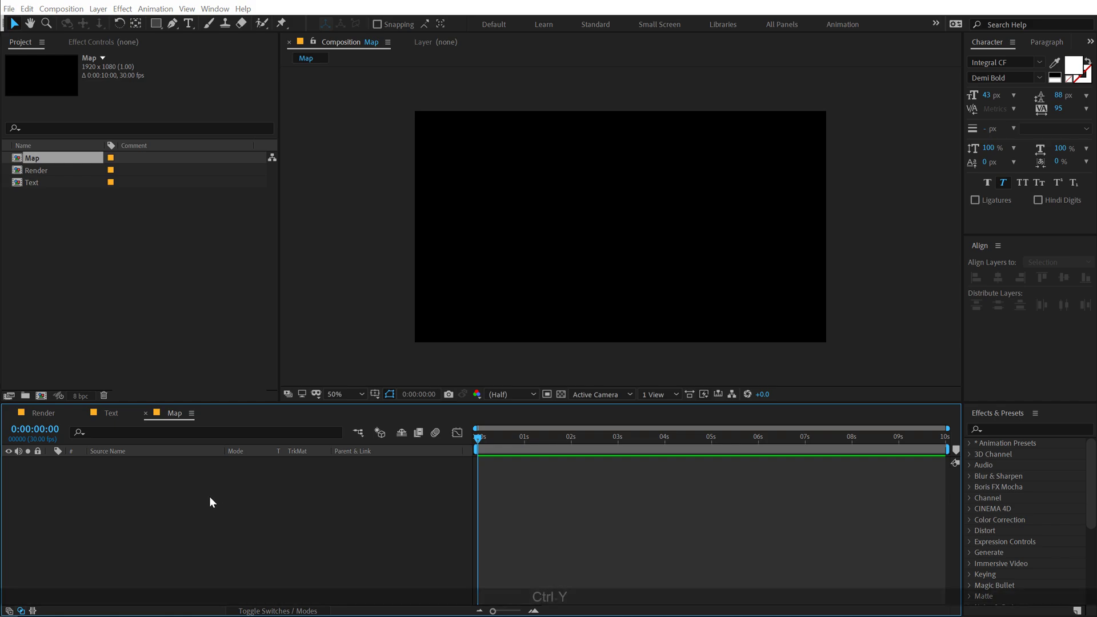
Add a black 1920 × 1080 px solid named Fractal to the Map composition and apply the Fractal Noise effect to it.
key("ctrl+y")
type("Fractal")
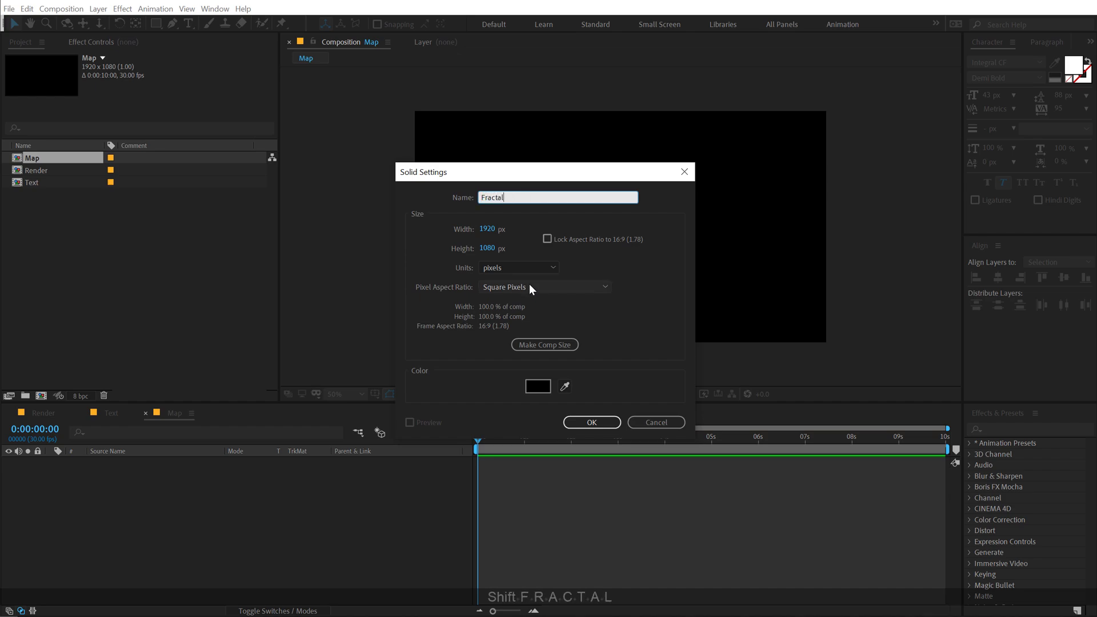
key("Return")
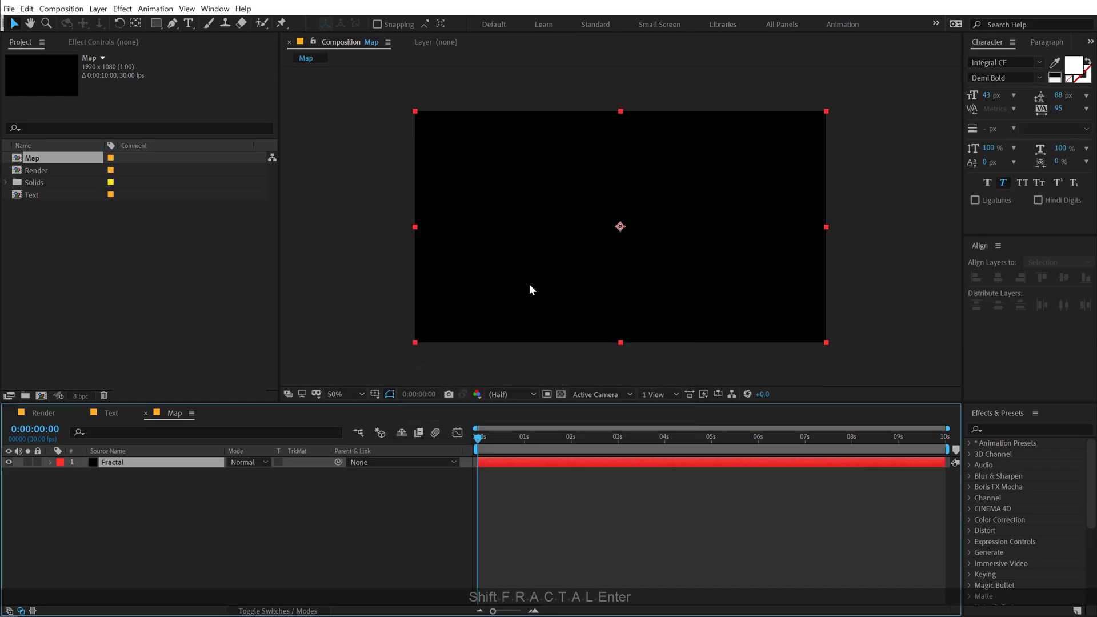
left_click(1006, 429)
type("frac")
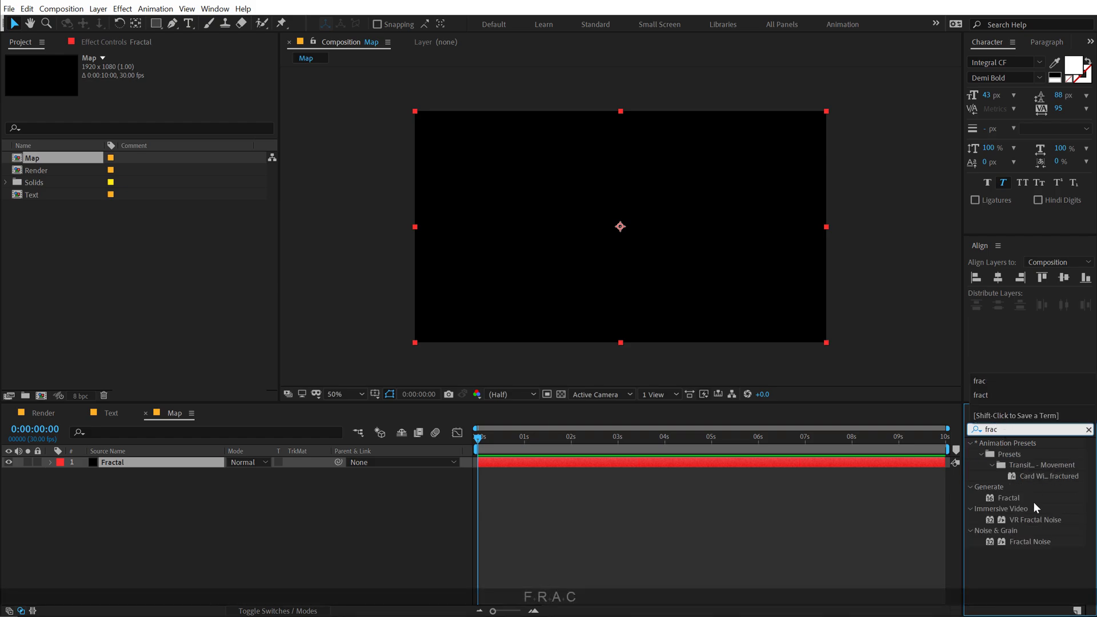
double_click(1029, 540)
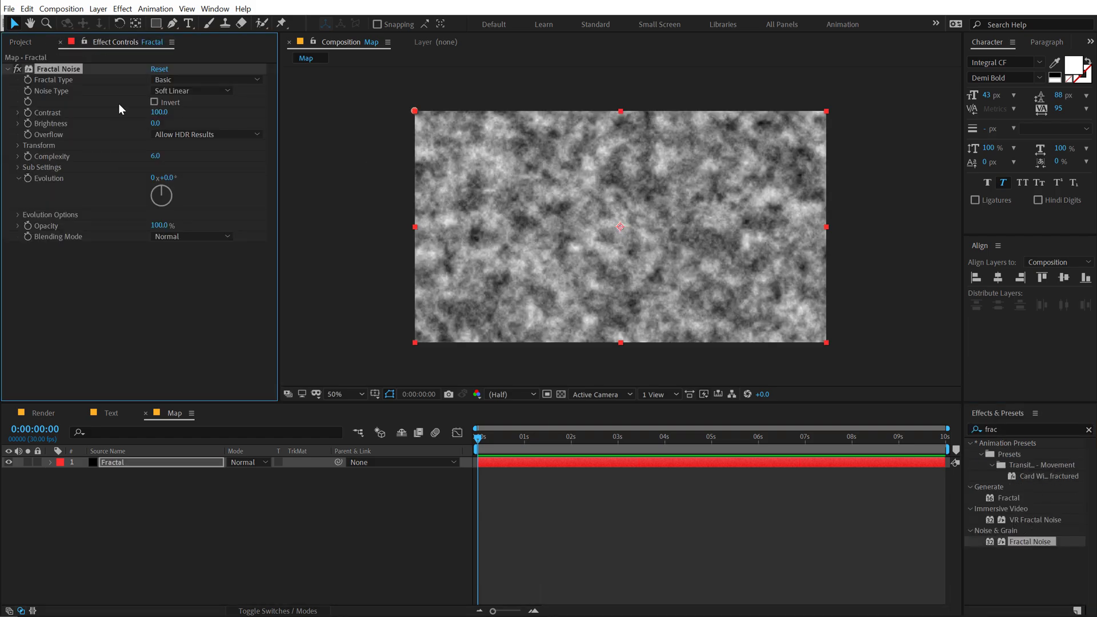
Set the Fractal Noise type to Block and its contrast to 300.
left_click(171, 91)
left_click(175, 103)
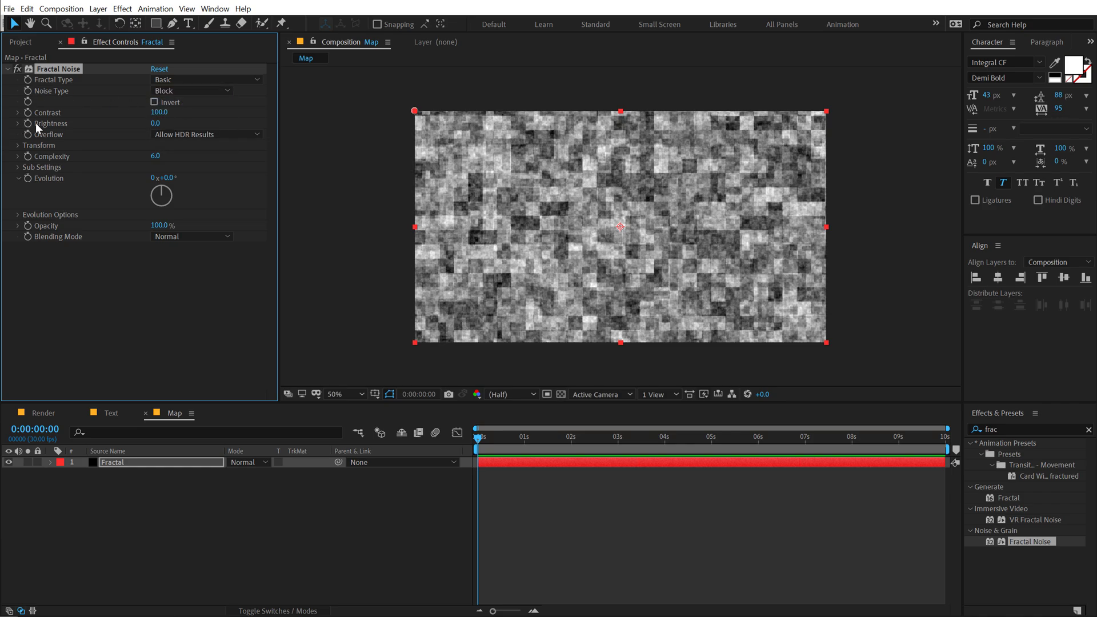
left_click(159, 112)
type("2300")
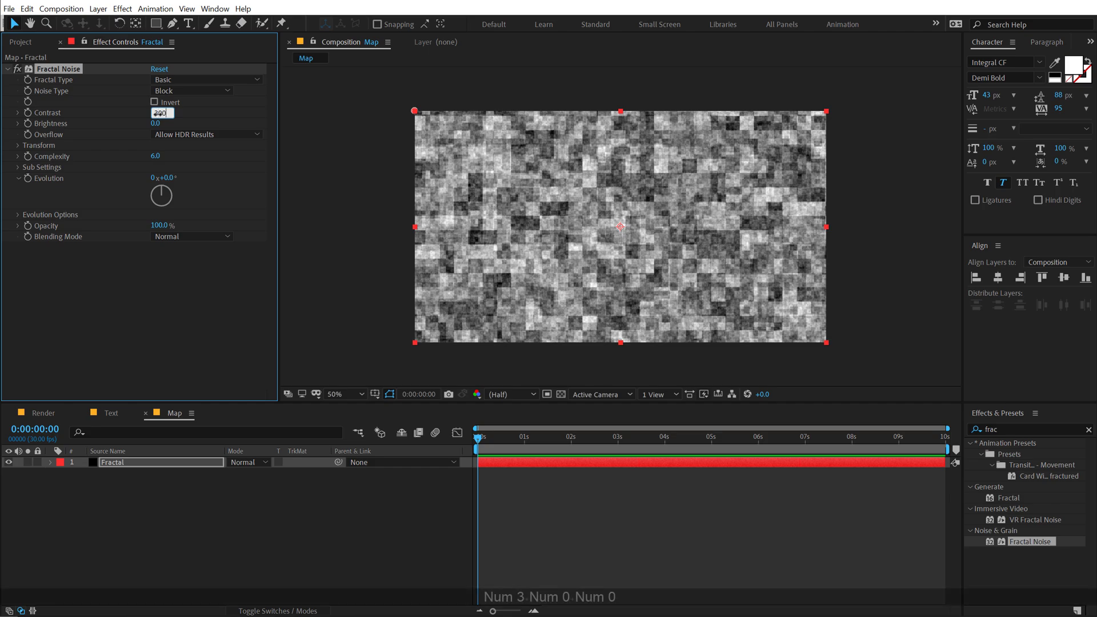
key("Return")
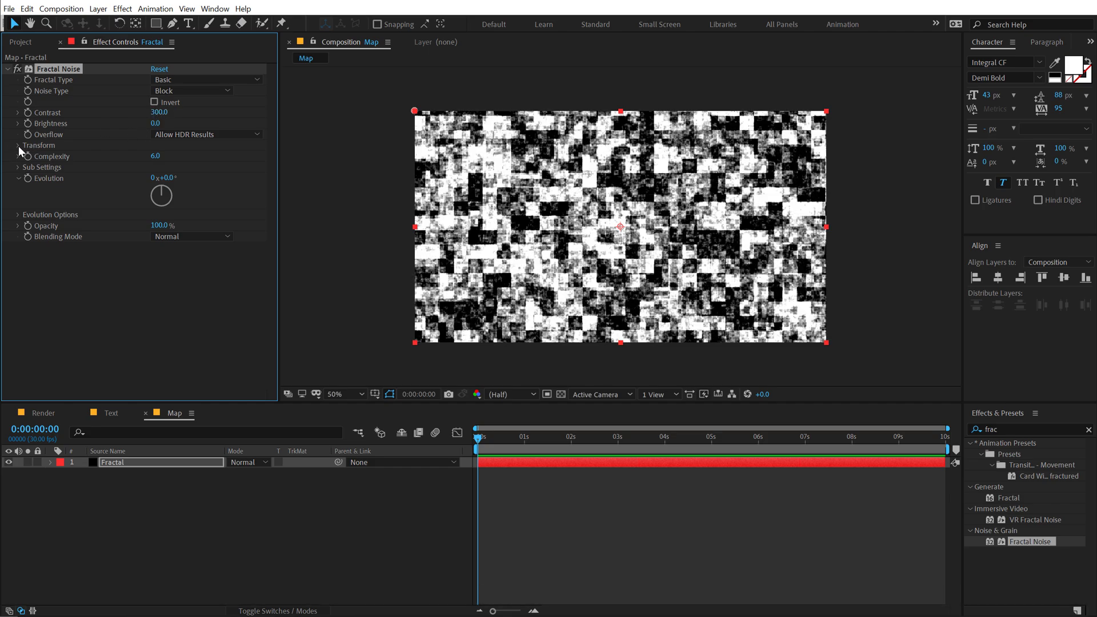
Turn off uniform scaling for the Fractal Noise and set its scale width to 7000.
left_click(18, 145)
left_click(154, 168)
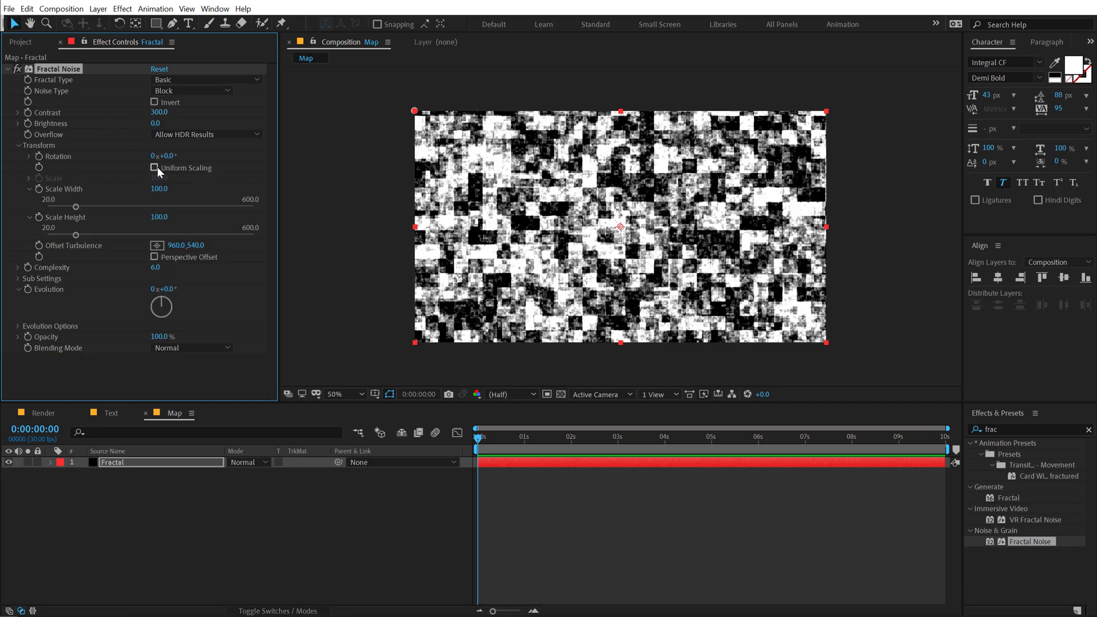
left_click(159, 189)
type("7000")
key("Return")
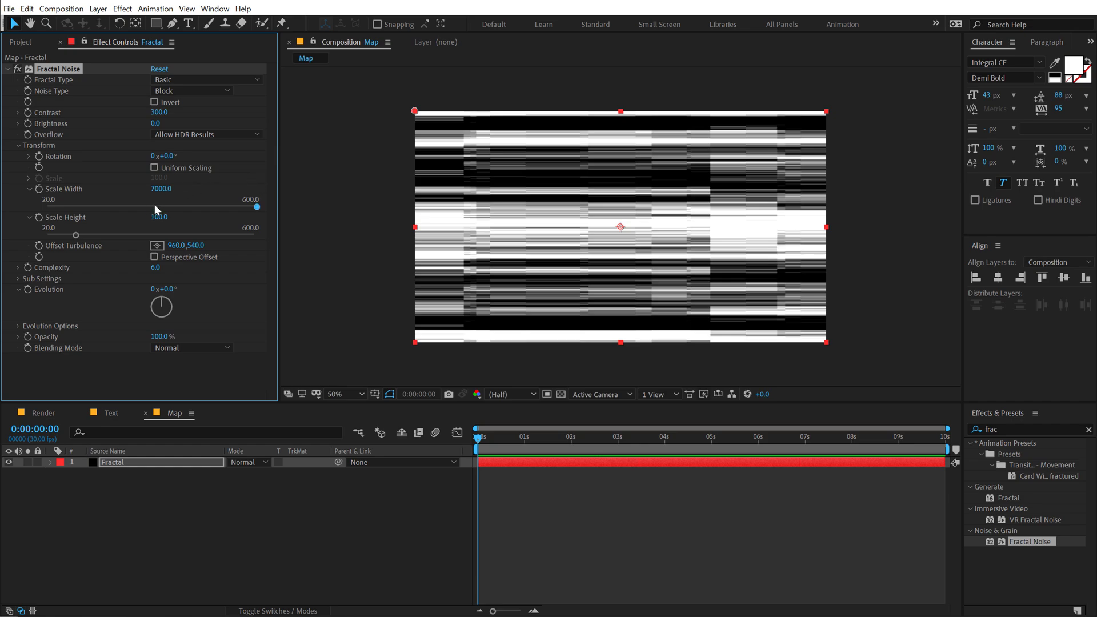
Set the Fractal Noise sub rotation to 75° and the composition preview resolution to Full.
left_click(16, 279)
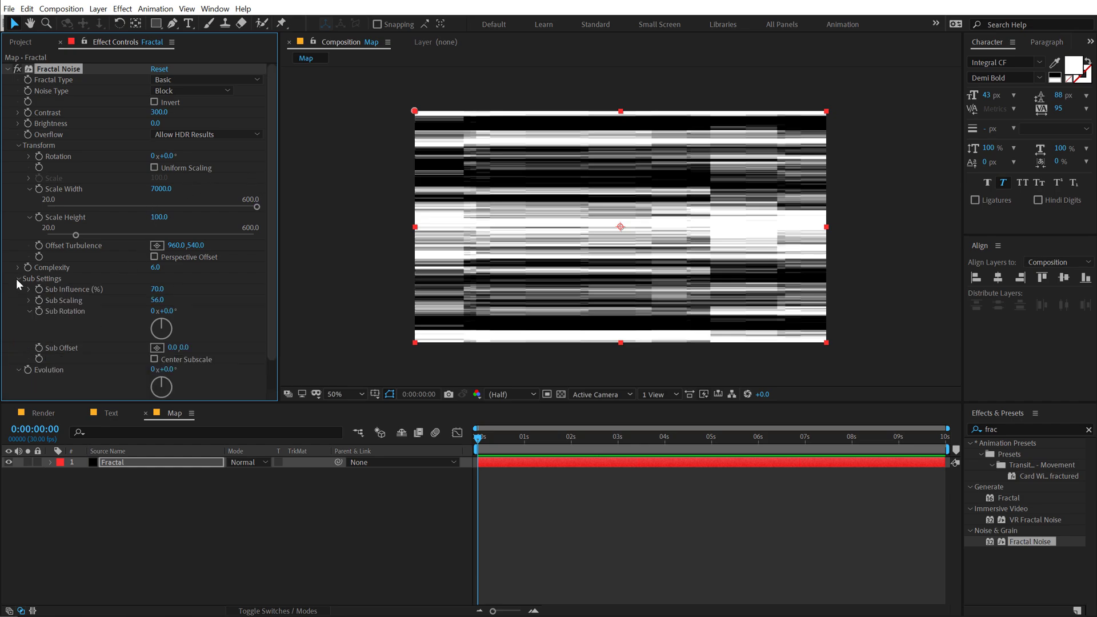
left_click(167, 311)
type("75")
key("Return")
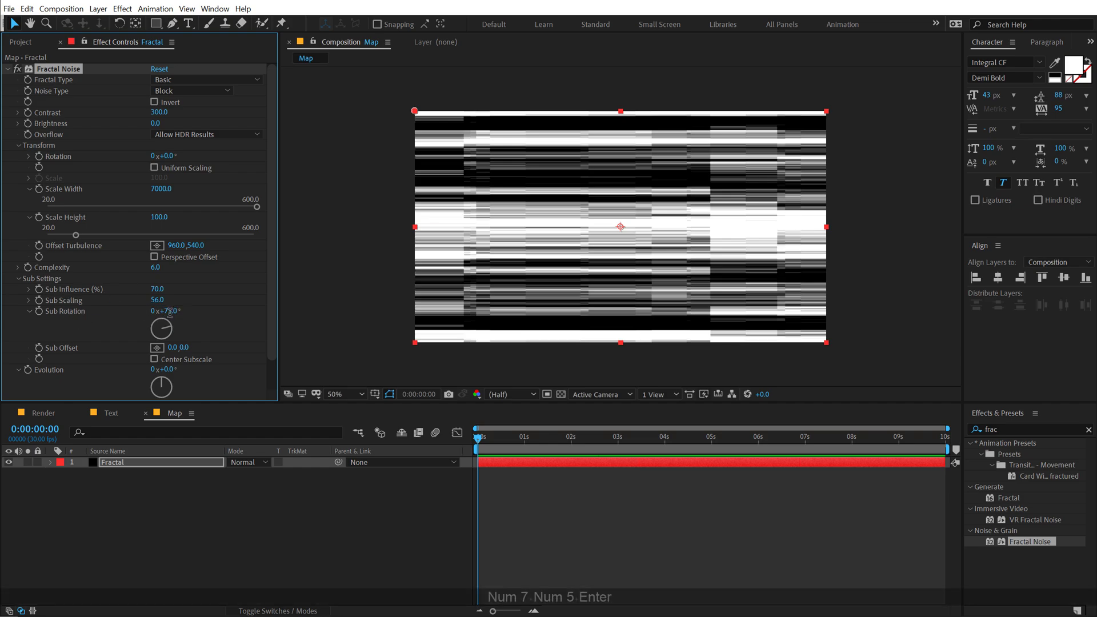
left_click(514, 394)
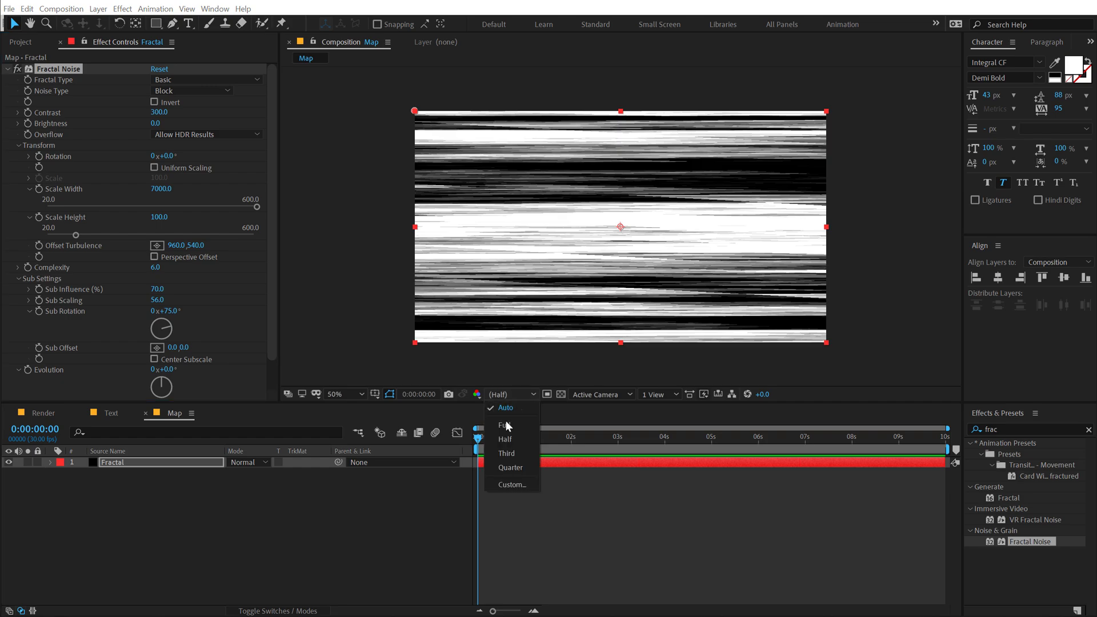
left_click(506, 426)
Scale the Fractal layer non-proportionally to 60% width and 180% height.
left_click(133, 465)
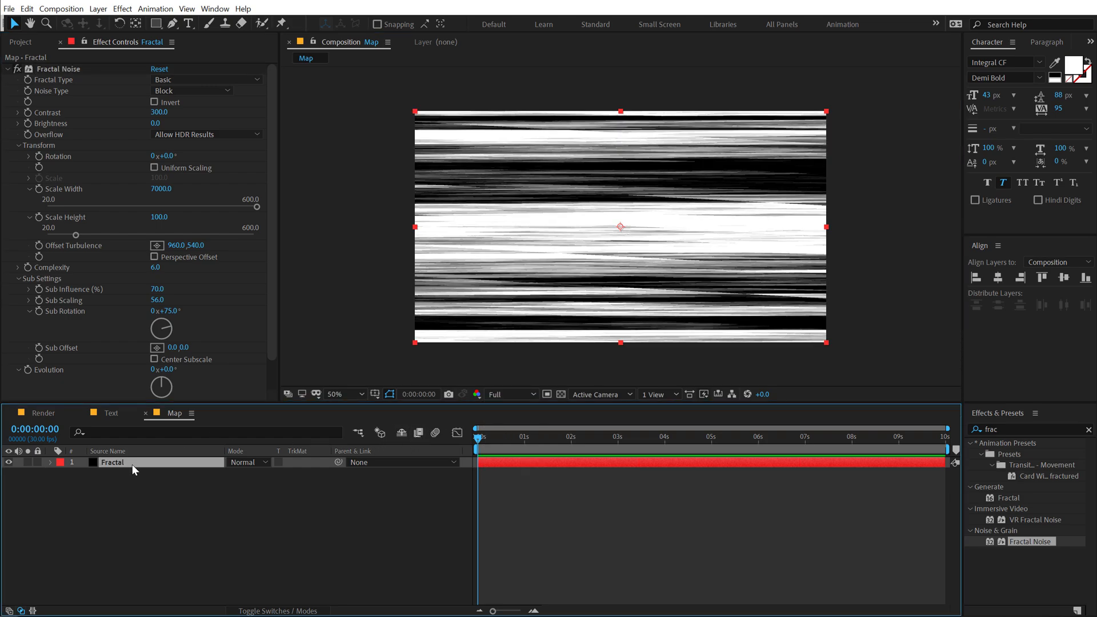
key("s")
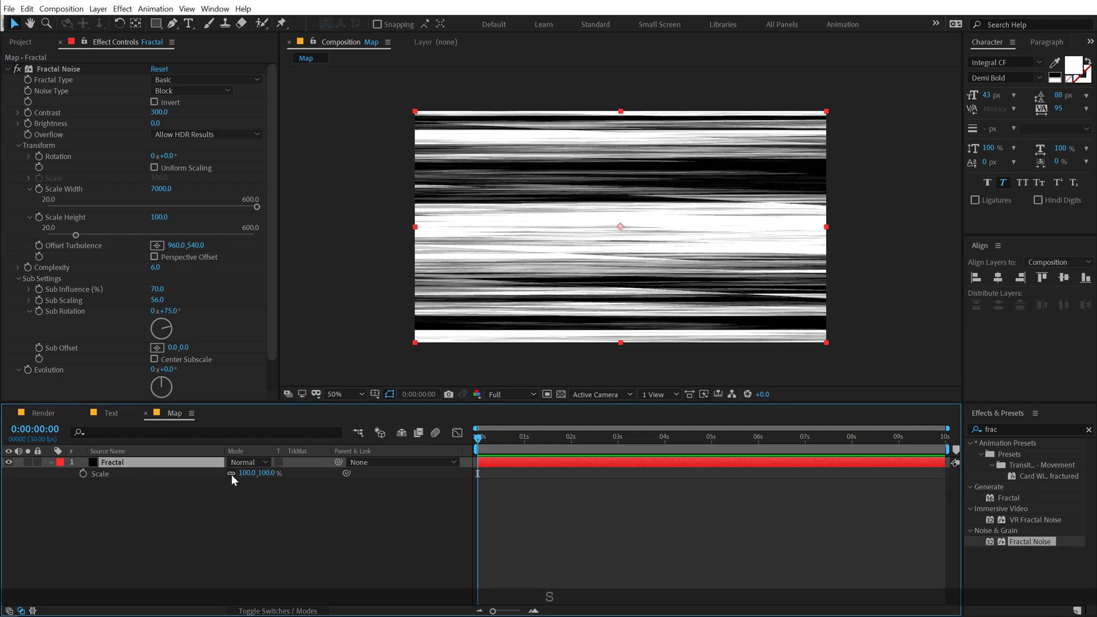
left_click(247, 473)
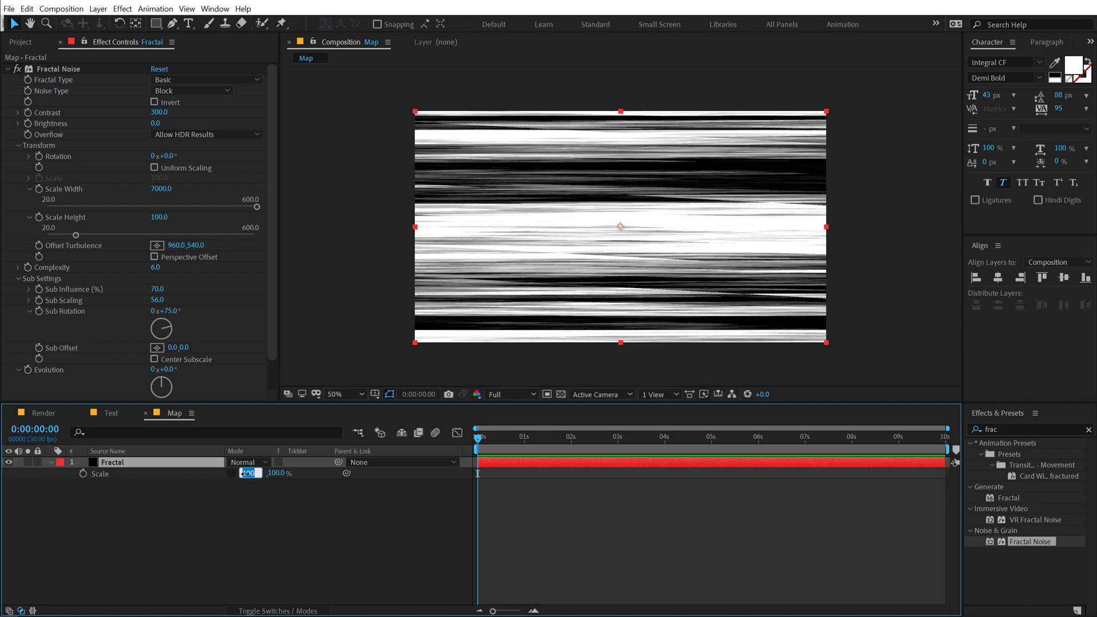
type("60")
key("Return")
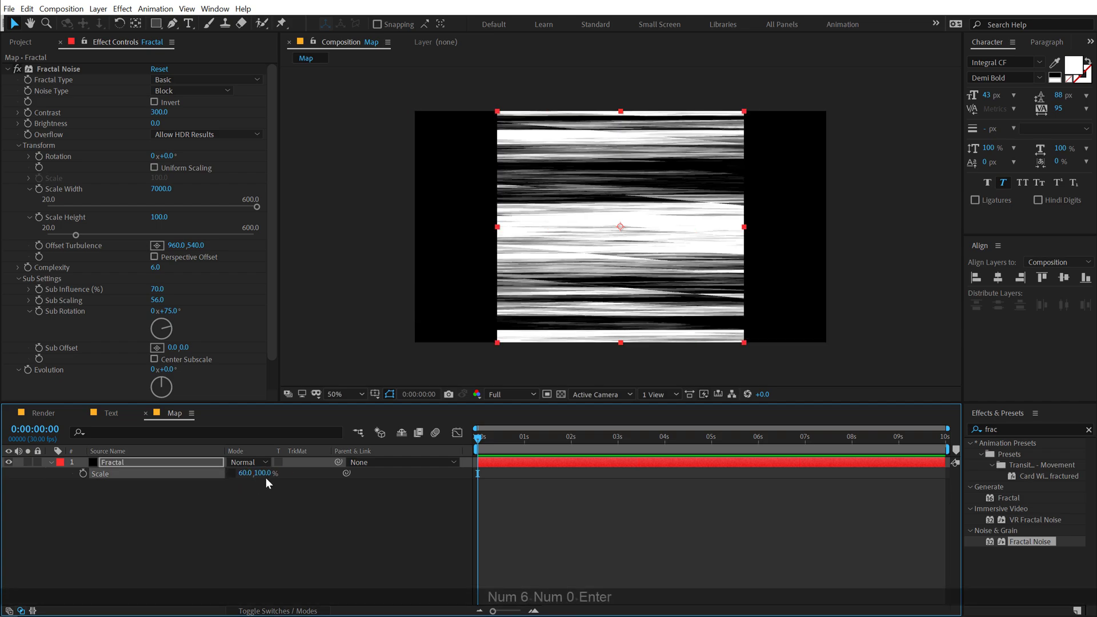
left_click(266, 476)
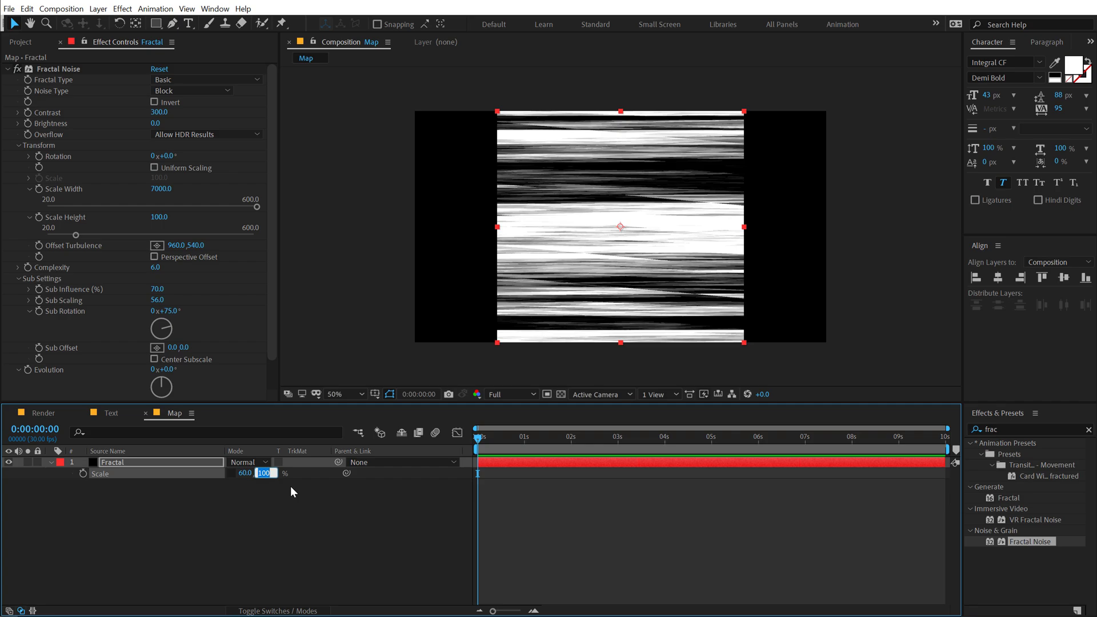
type("180")
key("Return")
Rotate the Fractal layer by 90°, keeping the current time at the start of the Map composition.
key("r")
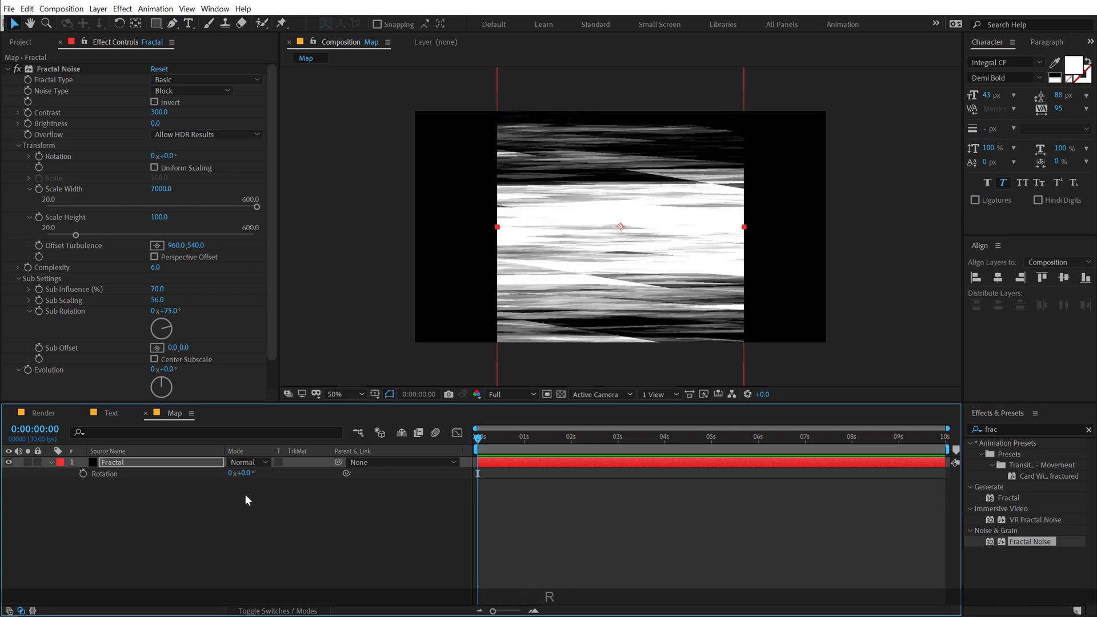
left_click(244, 475)
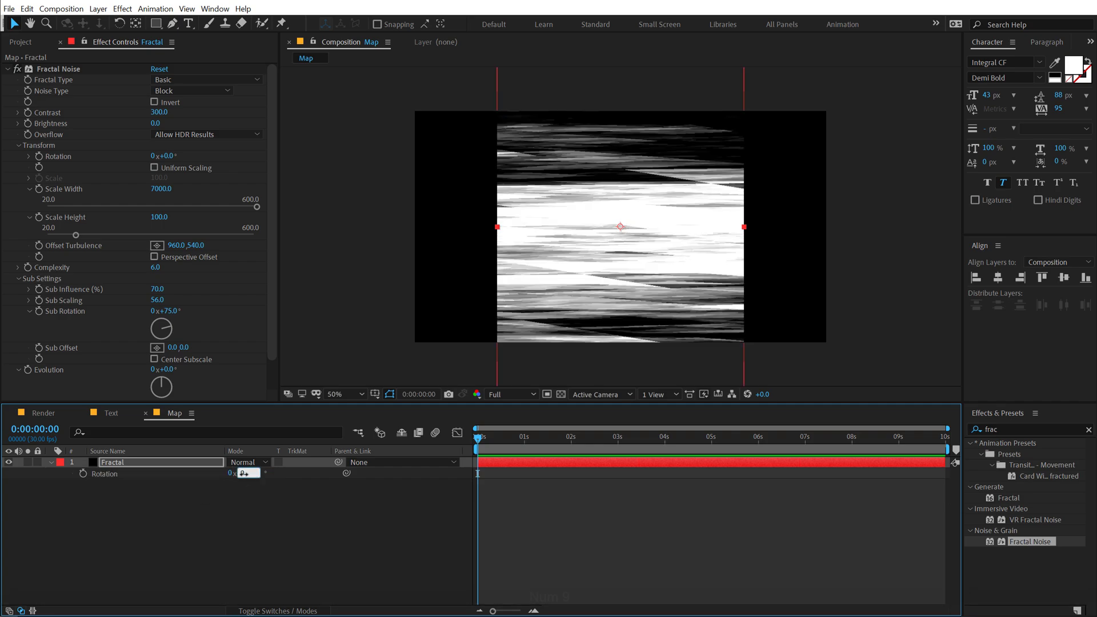
type("90")
key("Return")
left_click(489, 440)
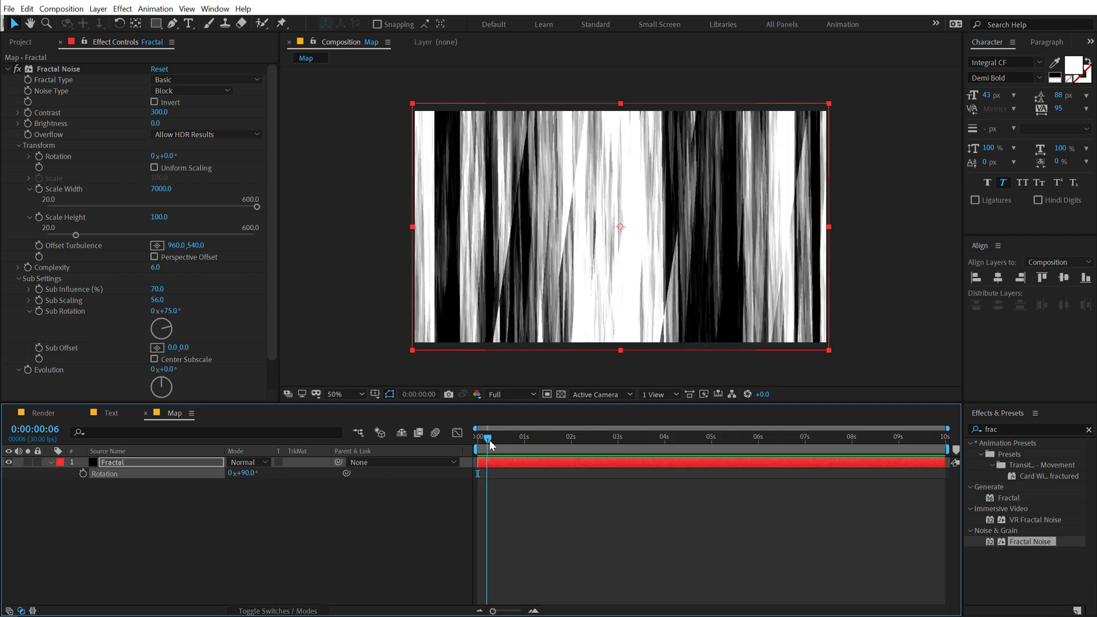
left_click_drag(489, 441, 455, 444)
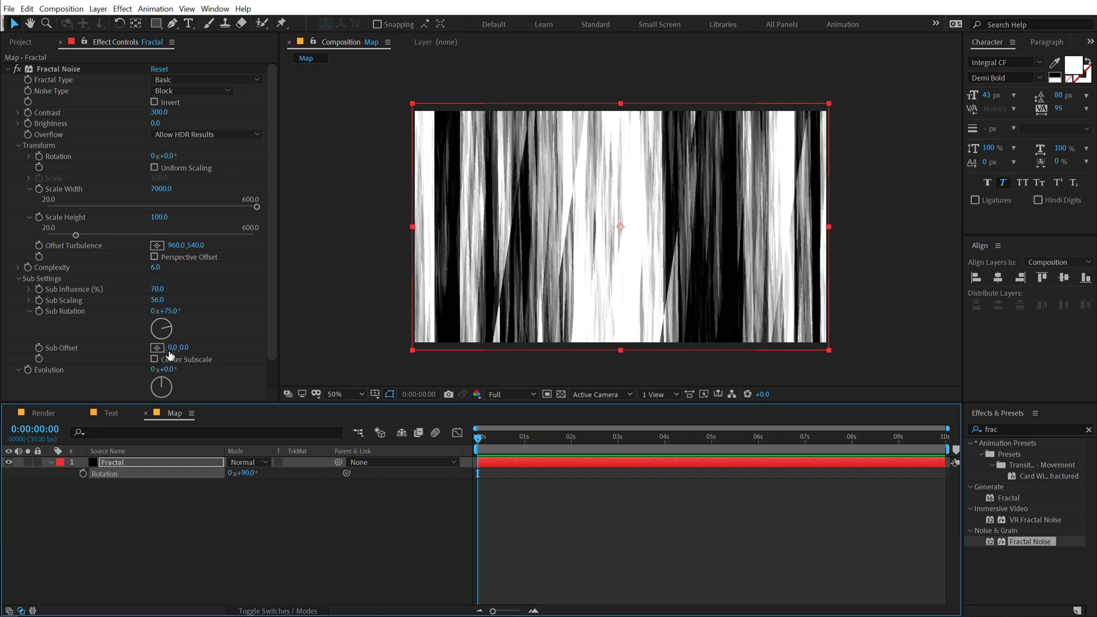
Animate the Fractal Noise evolution with the expression time*1000 and preview the moving noise.
left_click(17, 278)
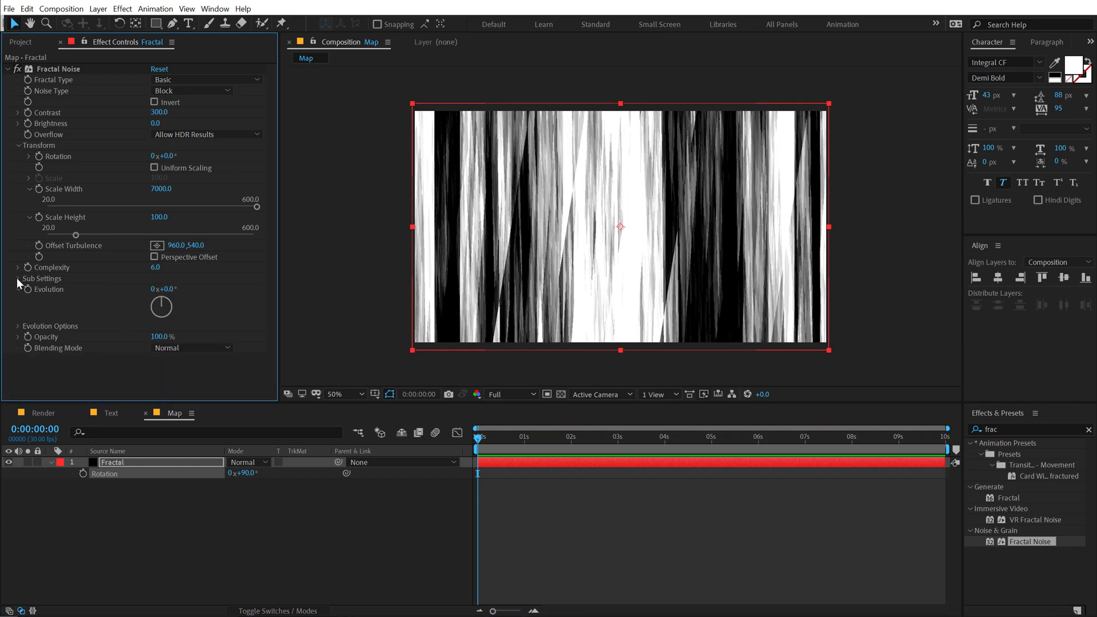
left_click_drag(168, 290, 482, 274)
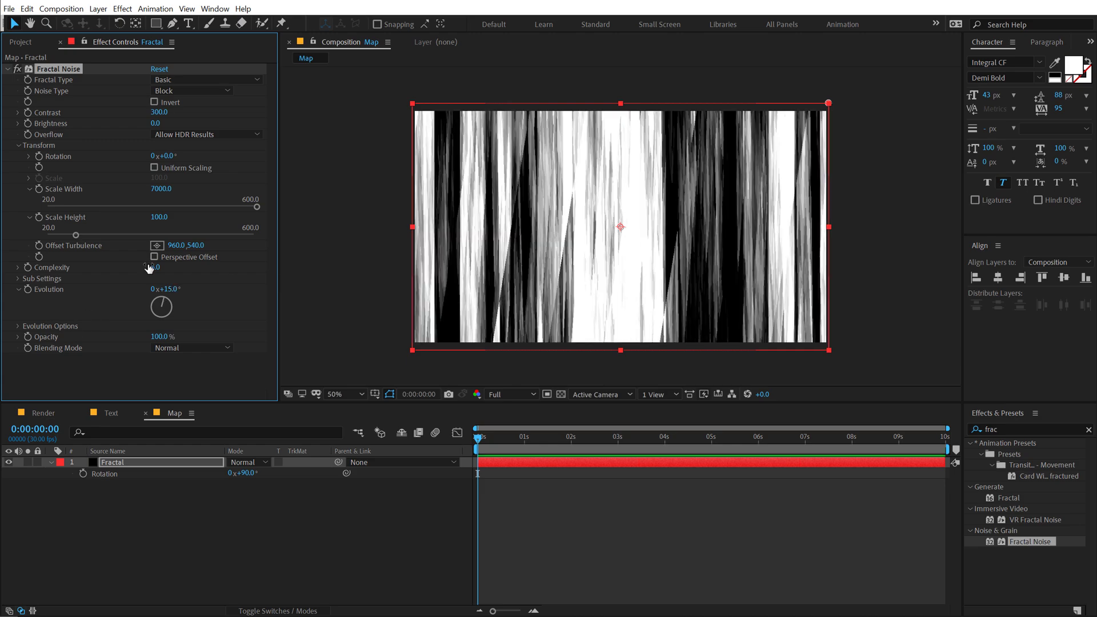
left_click_drag(166, 403, 165, 371)
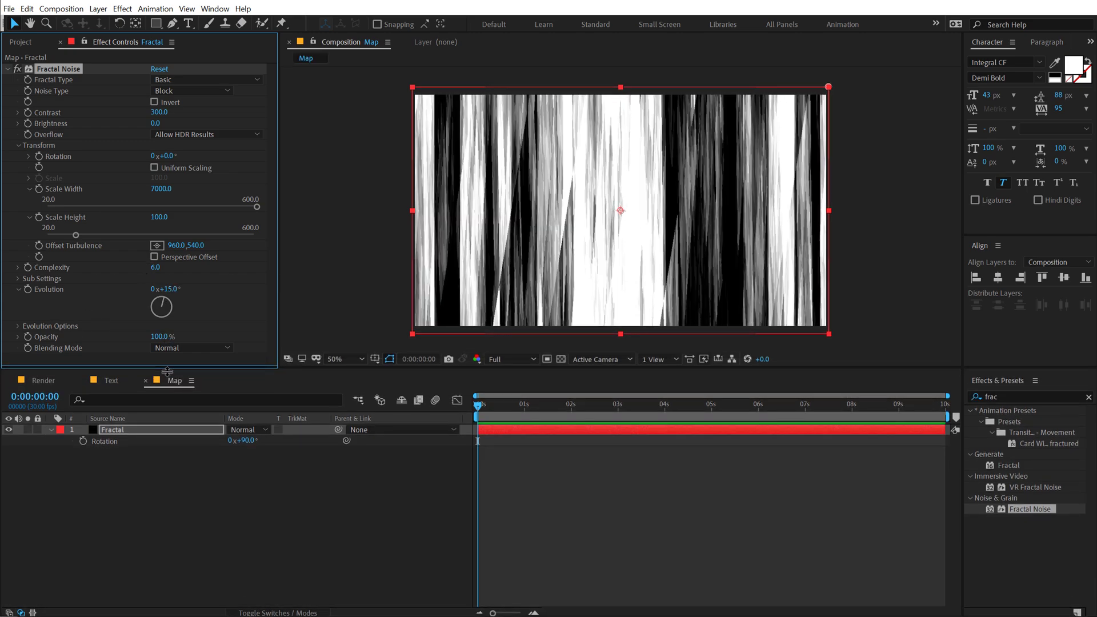
left_click(28, 289, "alt")
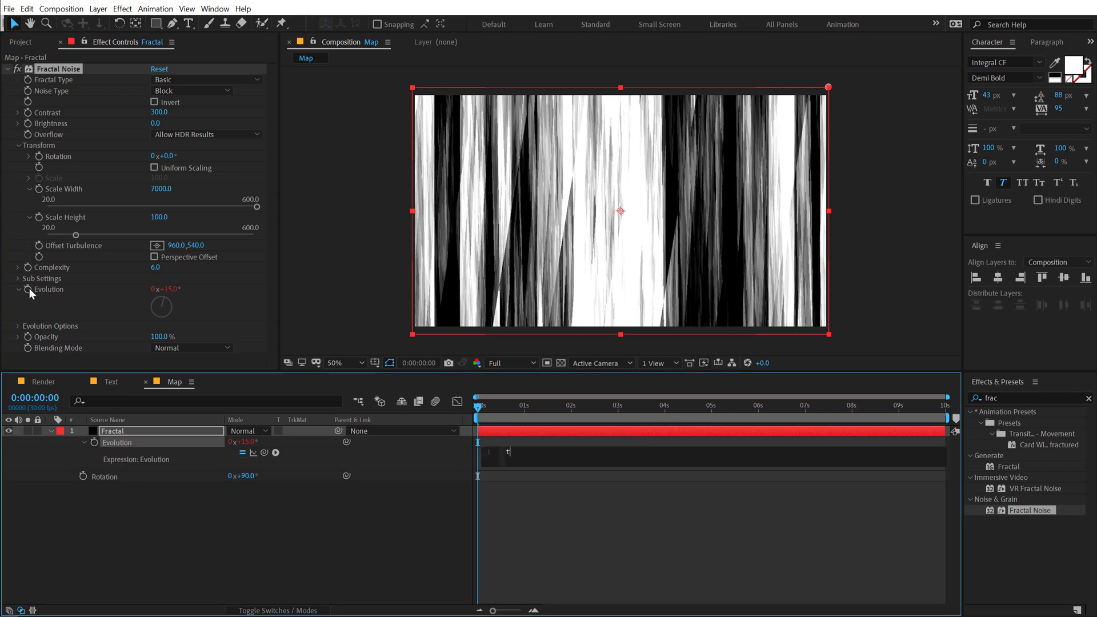
type("time*1000")
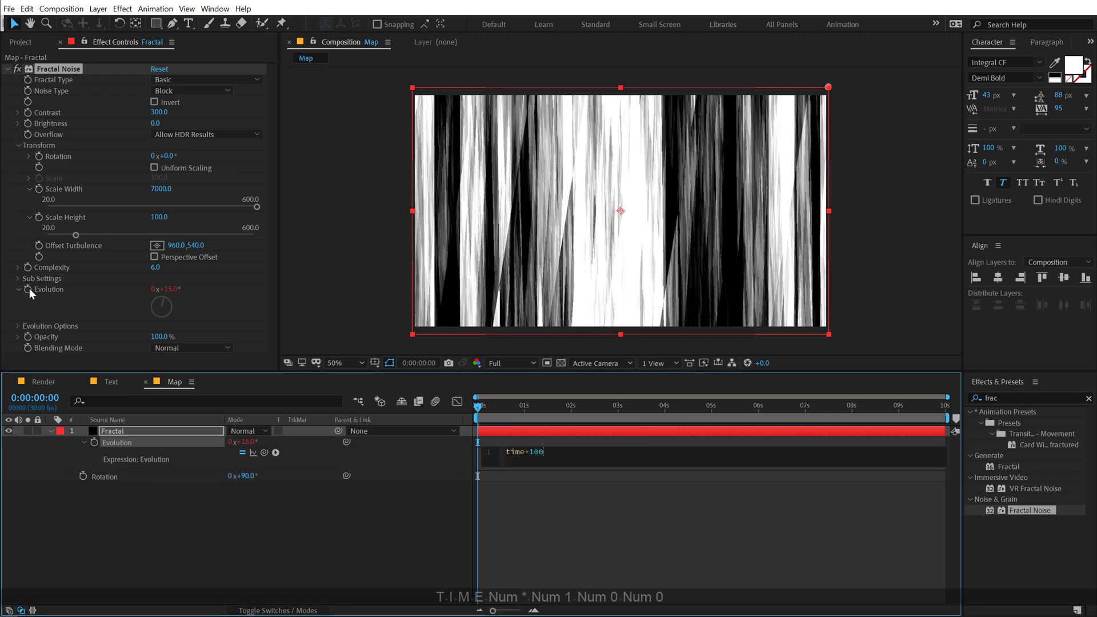
left_click(224, 574)
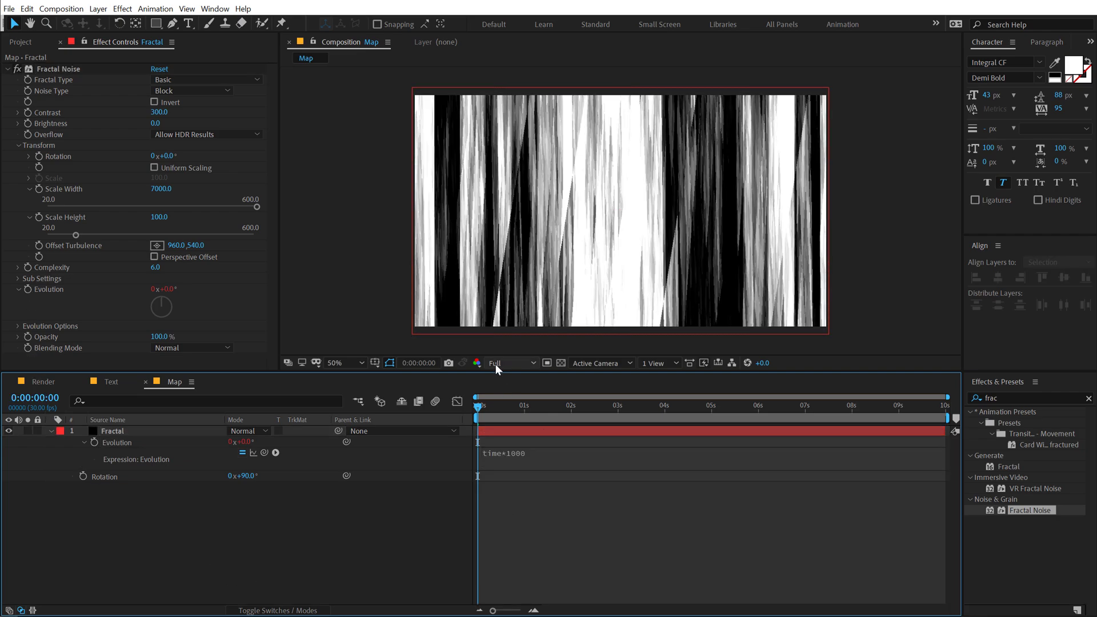
key("space")
left_click_drag(488, 409, 526, 411)
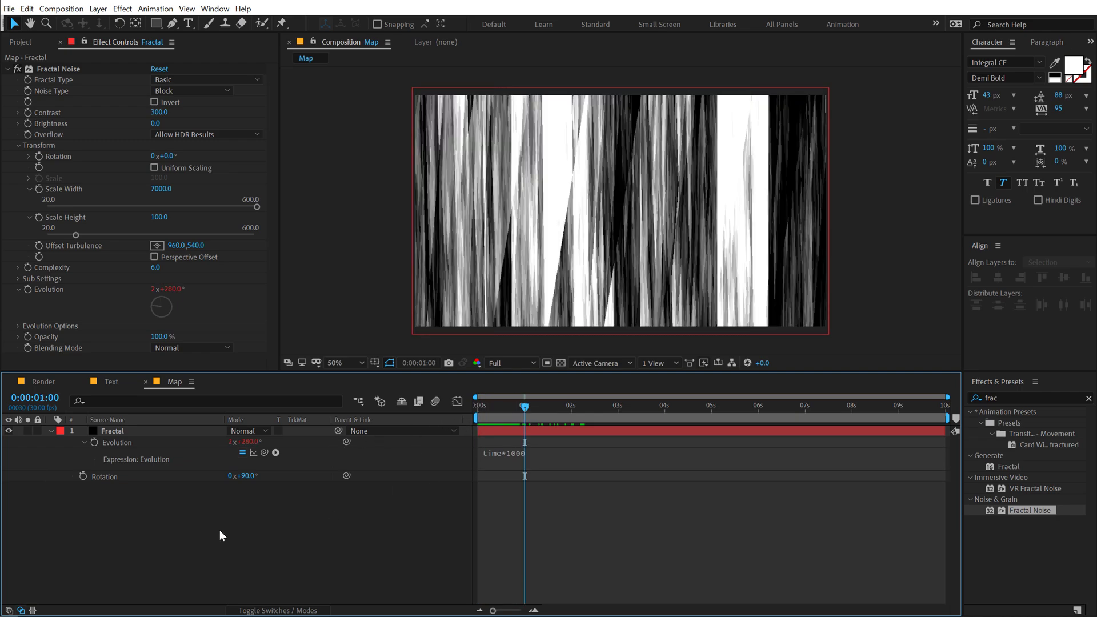
Place the Map composition below the Text layer in the Render composition and hide it.
left_click(51, 430)
left_click(43, 383)
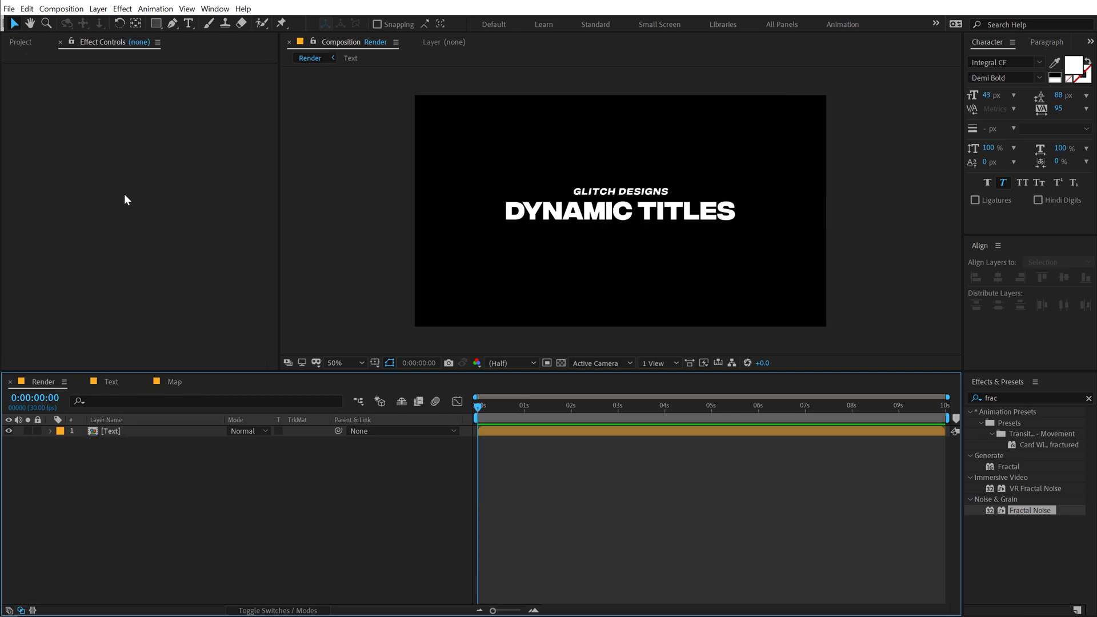
left_click(19, 42)
left_click_drag(37, 164, 51, 437)
left_click(9, 442)
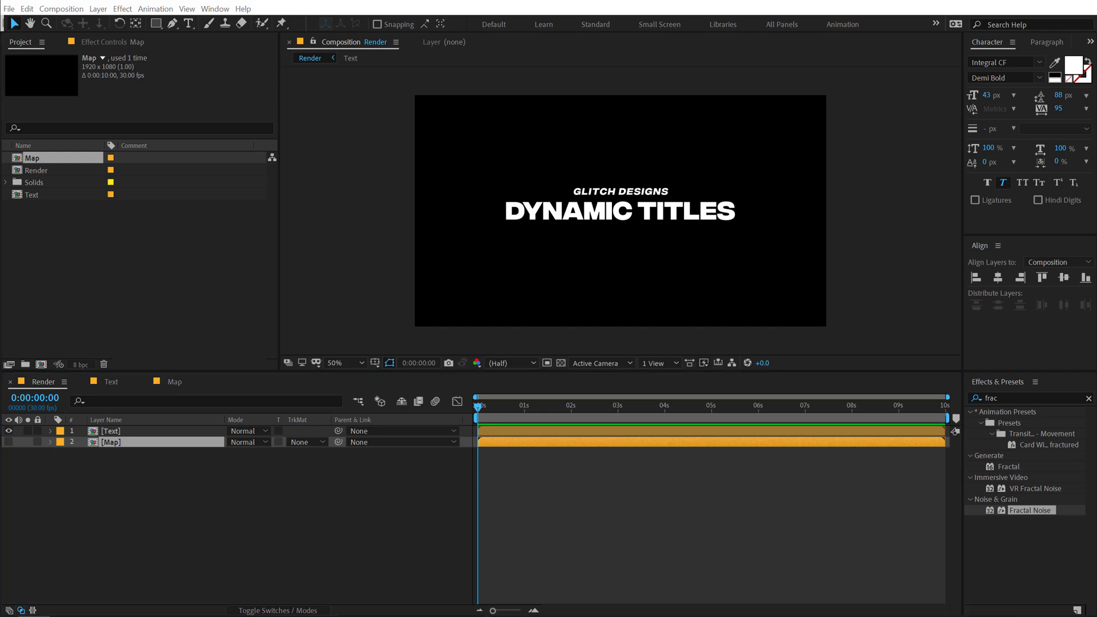
Add an adjustment layer named Displacement above the Text layer in the Render composition.
right_click(103, 504)
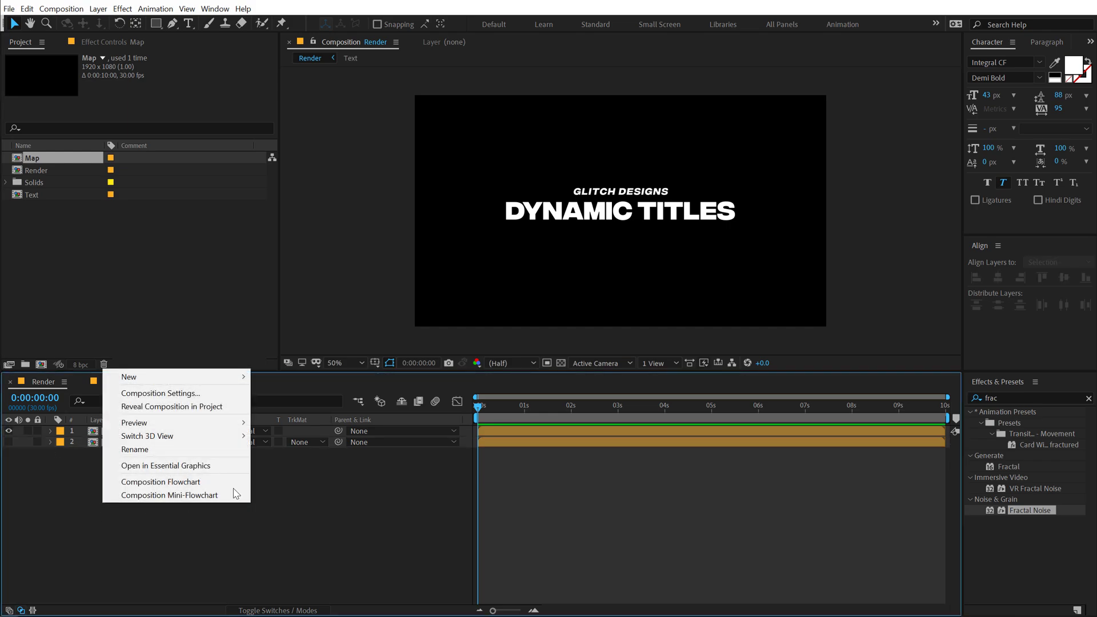
mouse_move(217, 378)
left_click(327, 470)
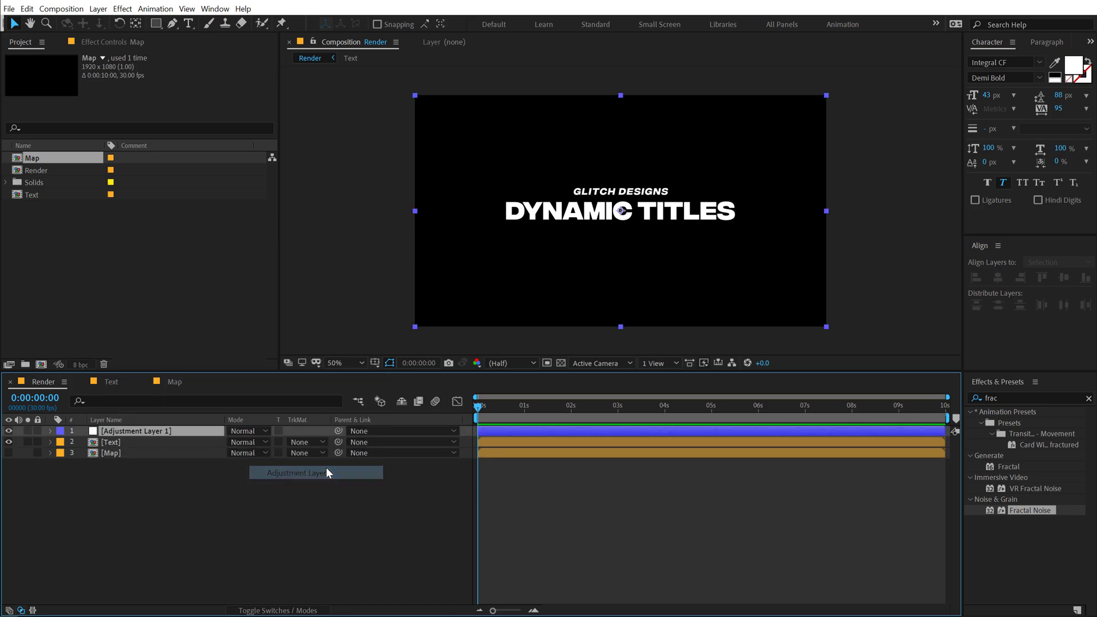
key("Return")
type("Displa")
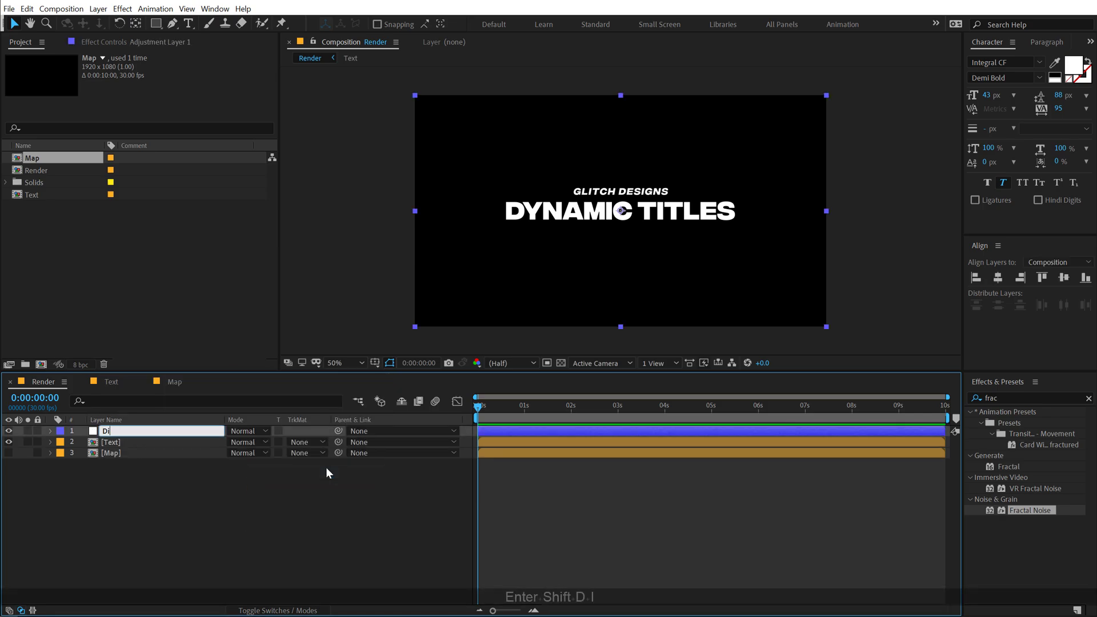
type("nt")
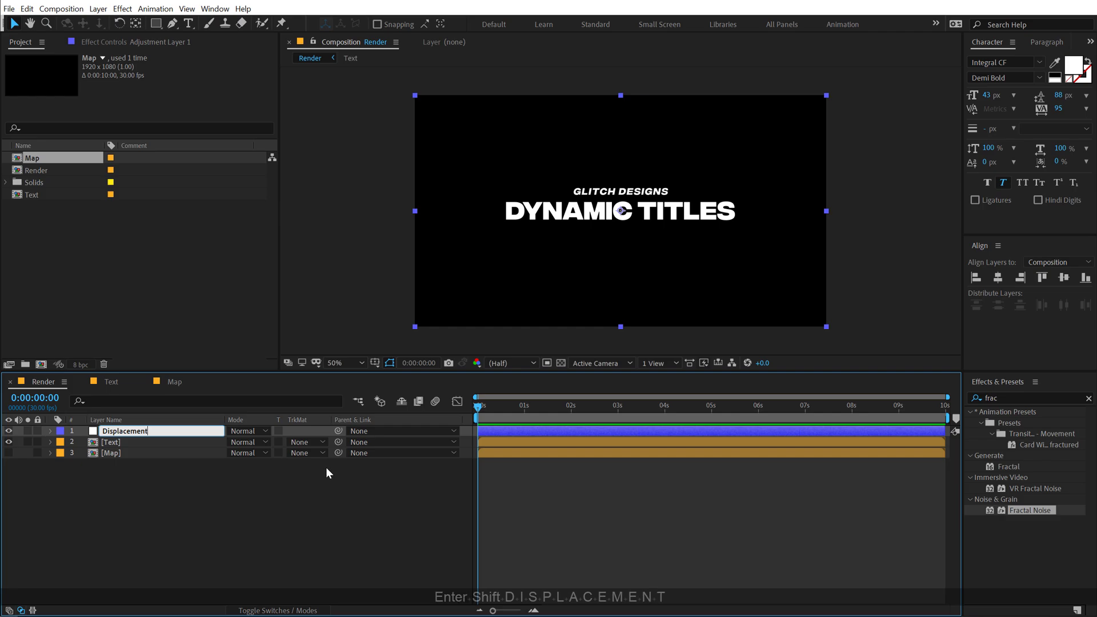
key("Return")
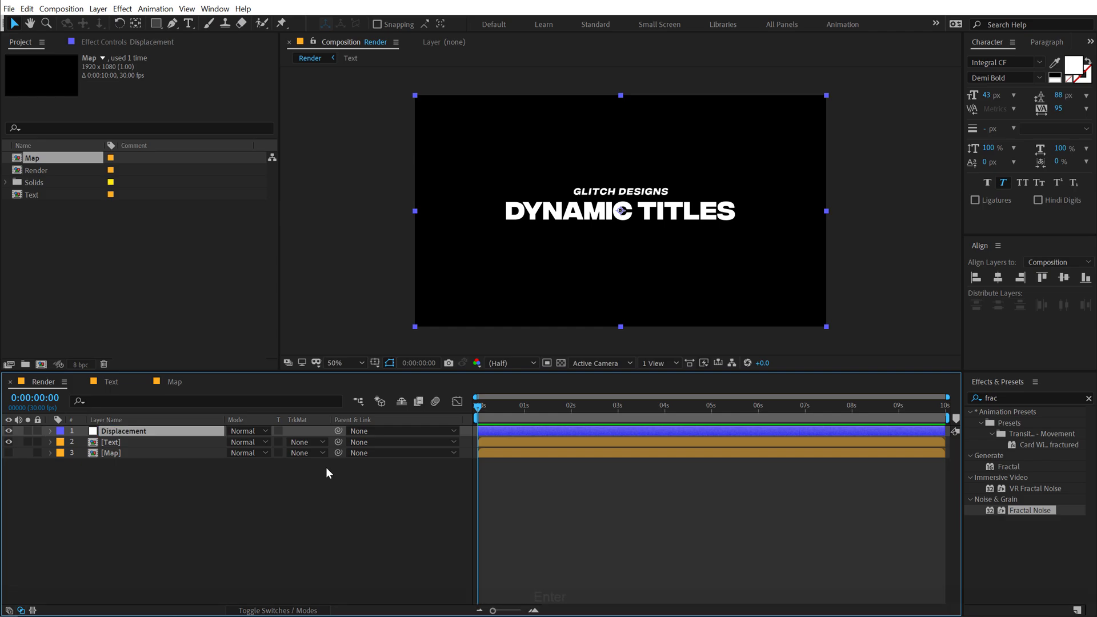
Find the Displacement Map effect and apply it to the Displacement adjustment layer.
left_click(976, 398)
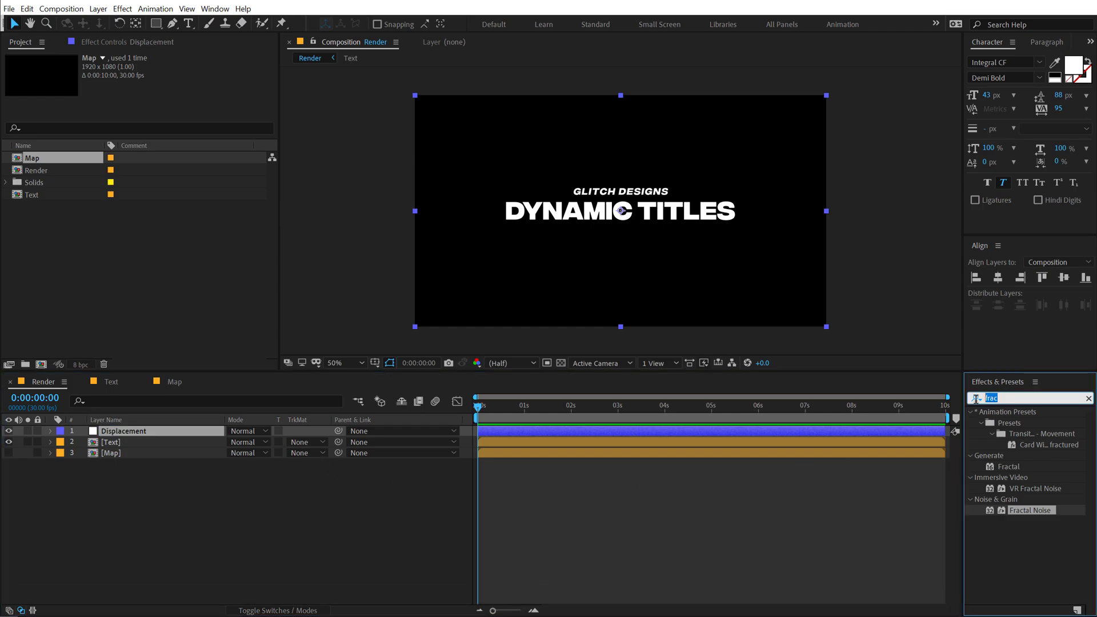
type("dis")
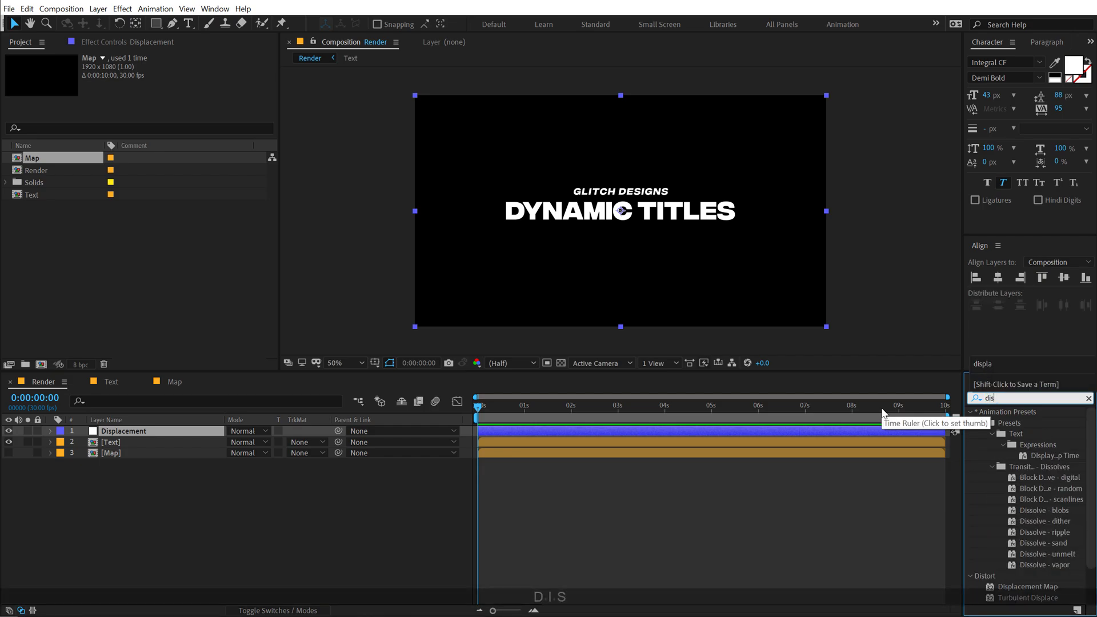
type("pla")
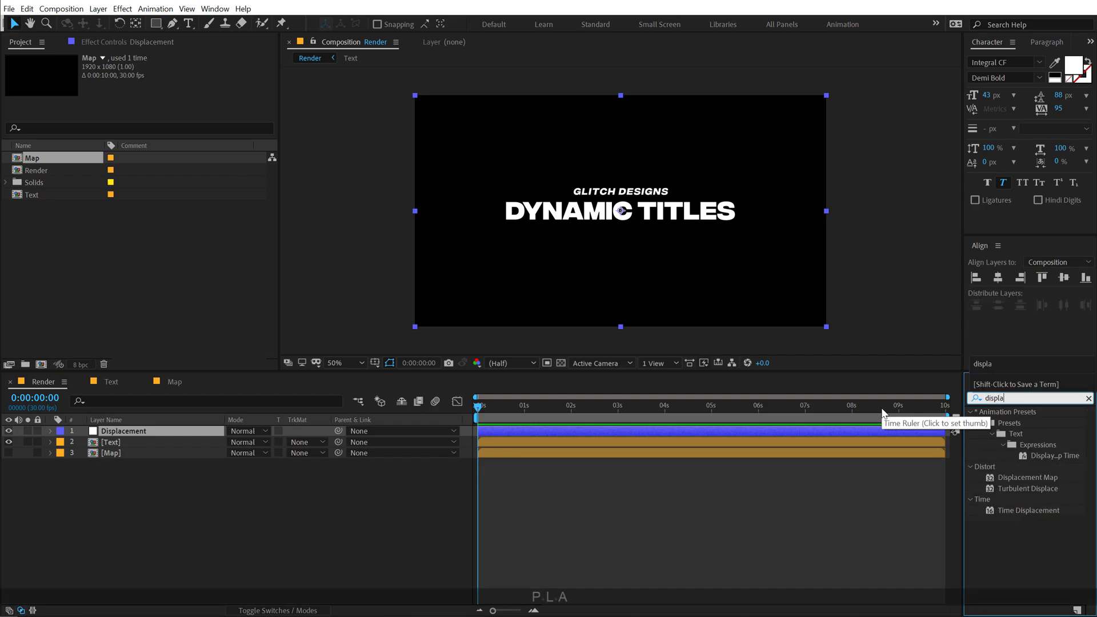
double_click(1014, 478)
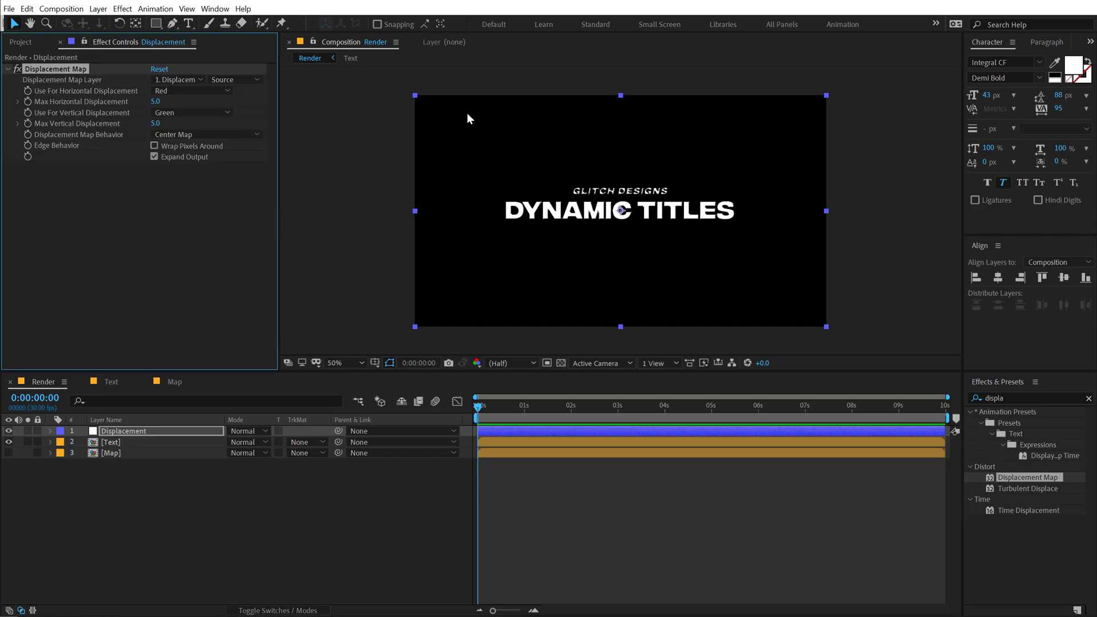
Set the Displacement Map's source layer to Map and use Luminance for both horizontal and vertical displacement.
left_click(190, 80)
left_click(189, 134)
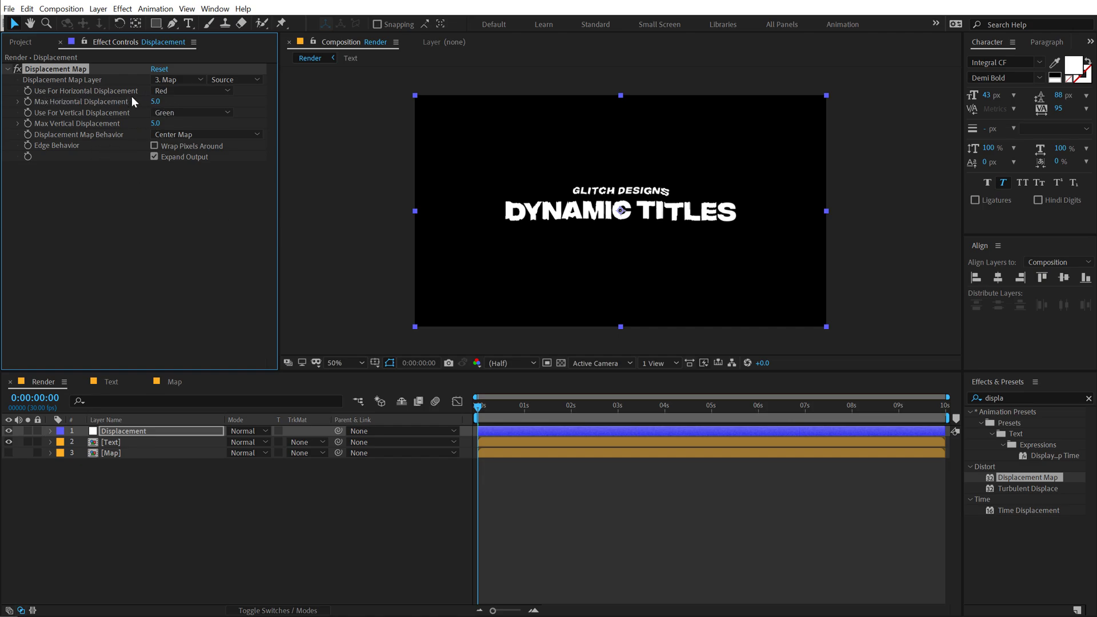
left_click(179, 91)
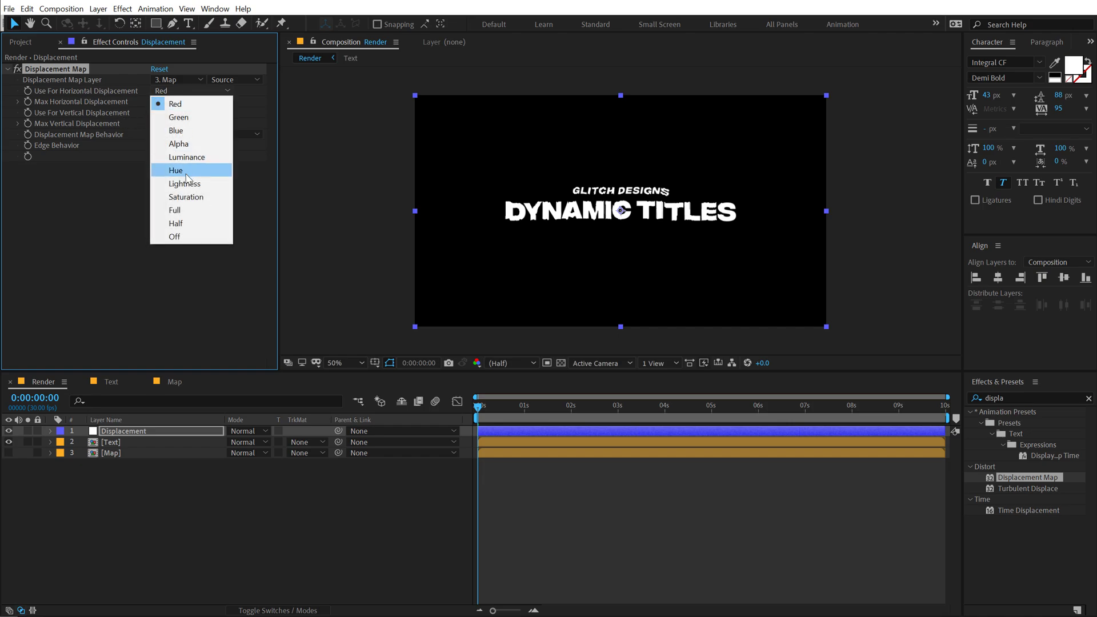
left_click(186, 157)
left_click(170, 113)
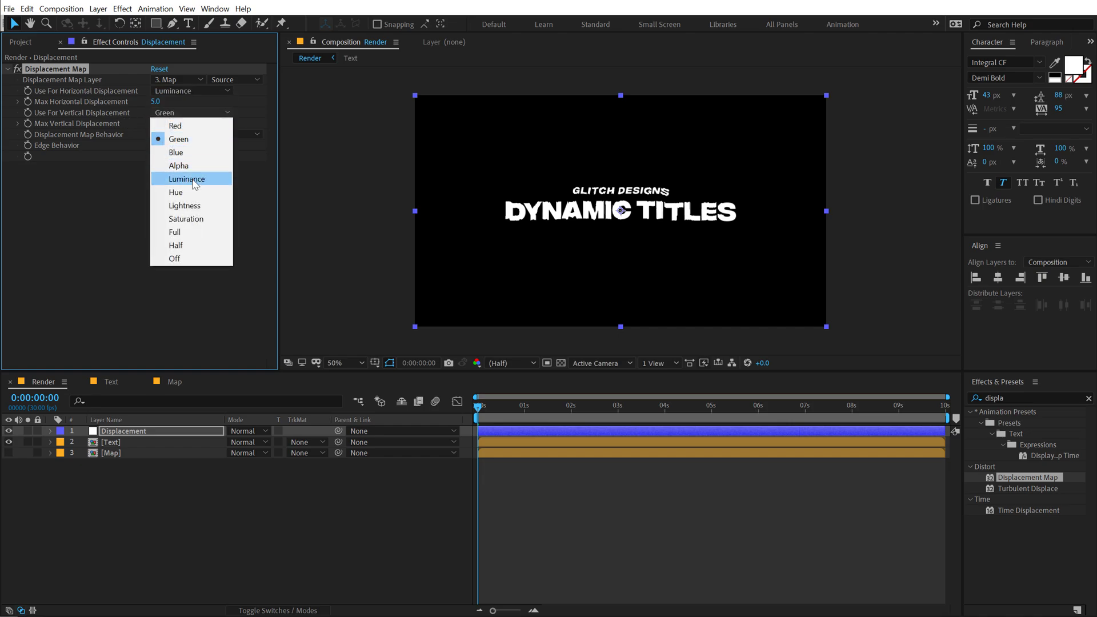
left_click(187, 179)
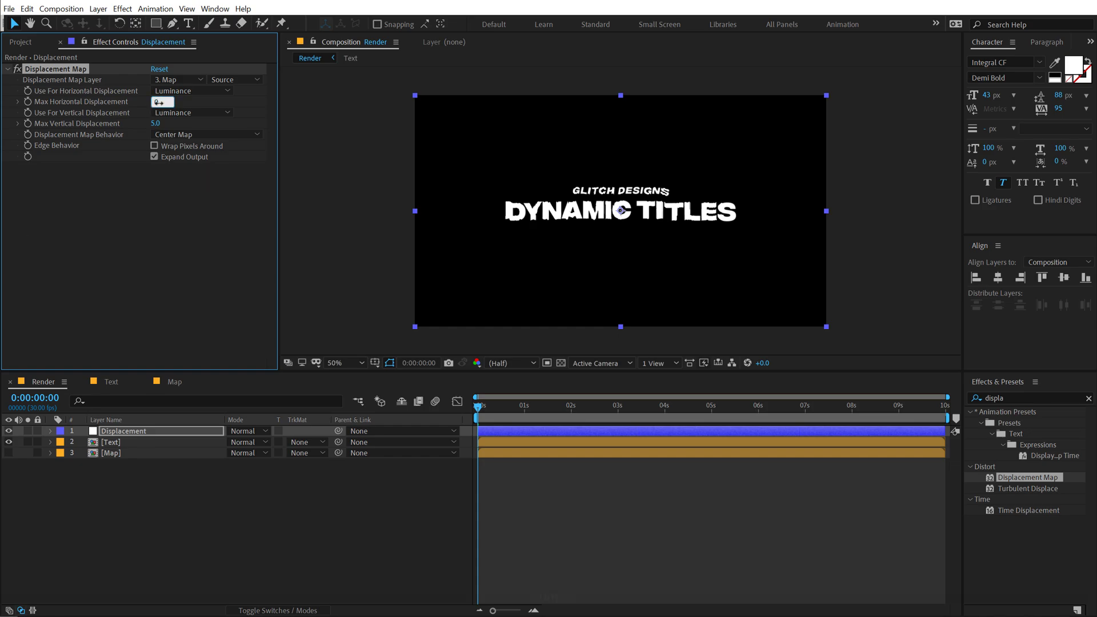
Set the Max Horizontal and Max Vertical Displacement to 0.
type("0")
key("Return")
left_click(155, 124)
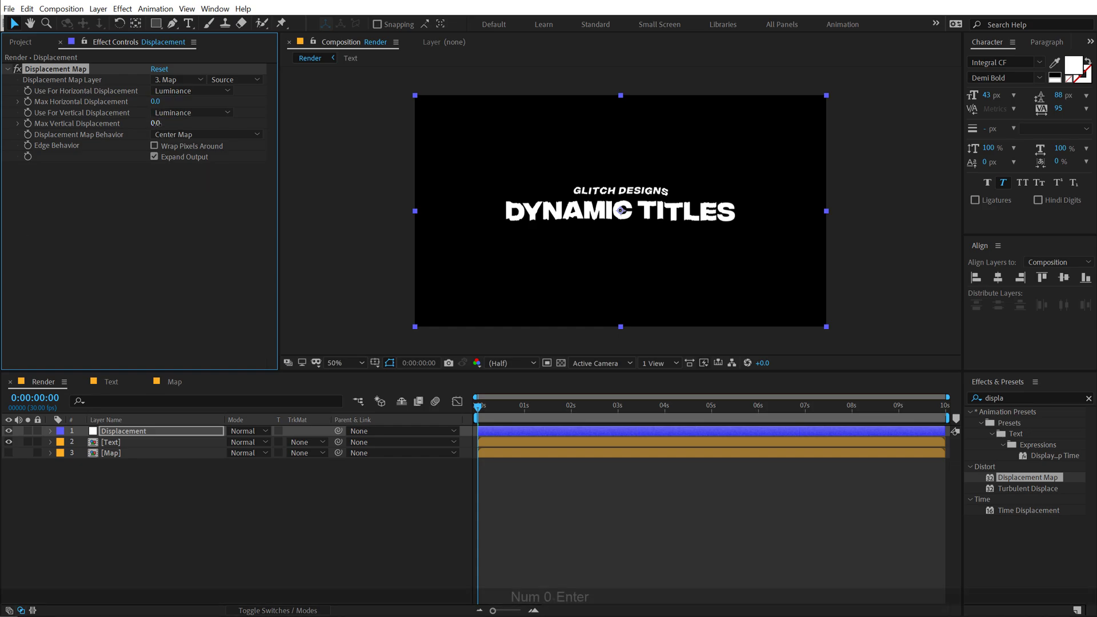
Keyframe Max Vertical Displacement from 45 at 0:00 to 0 at one second, and preview the glitch.
left_click(525, 407)
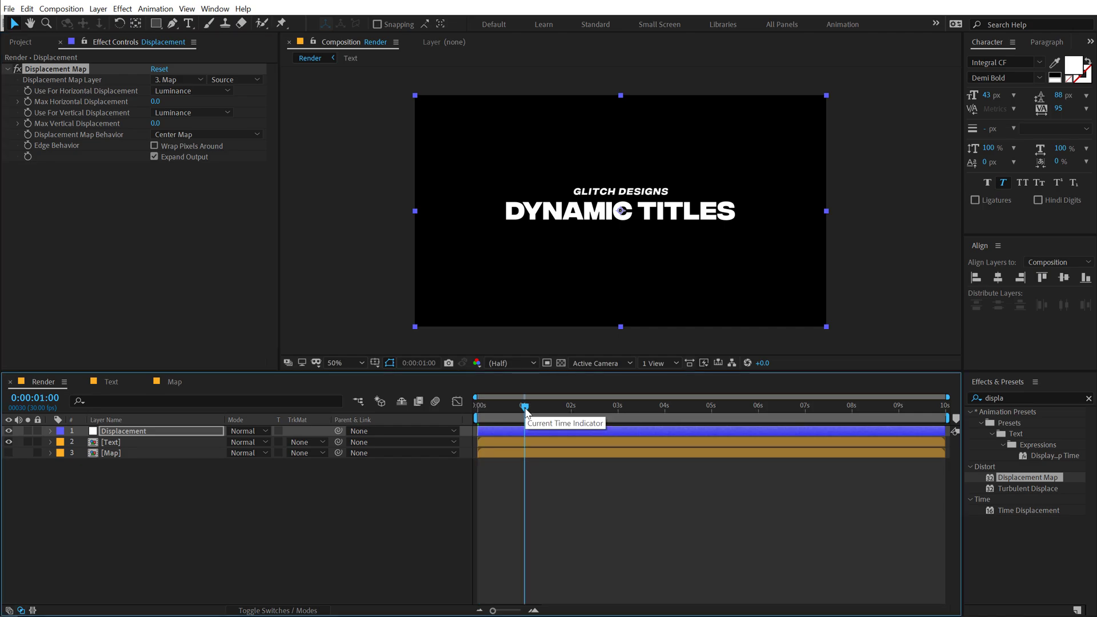
left_click(27, 124)
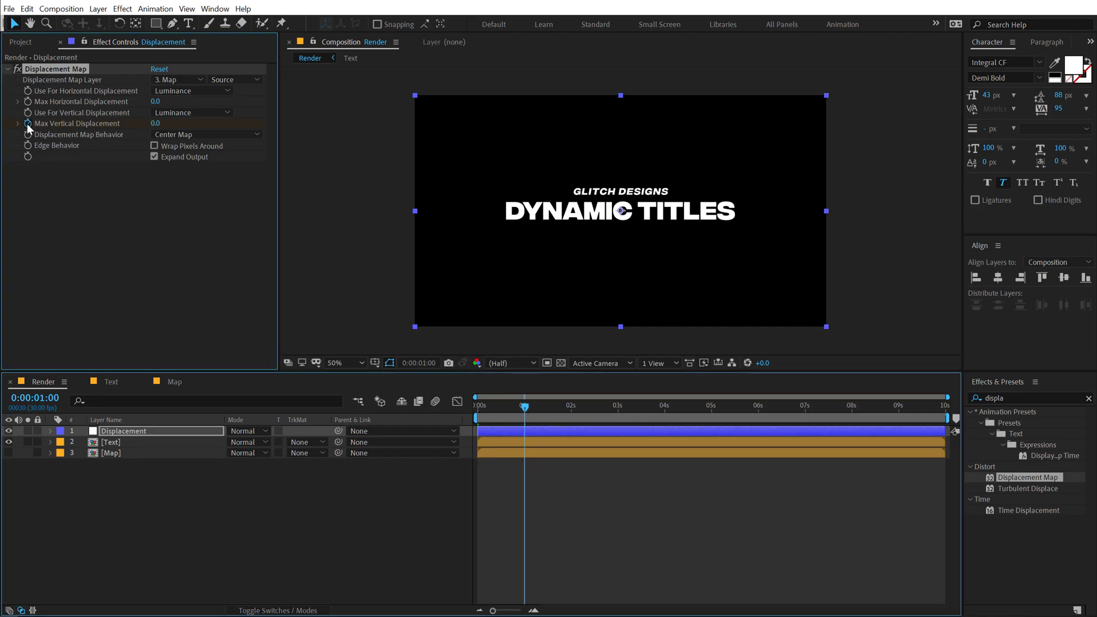
left_click_drag(520, 413, 375, 413)
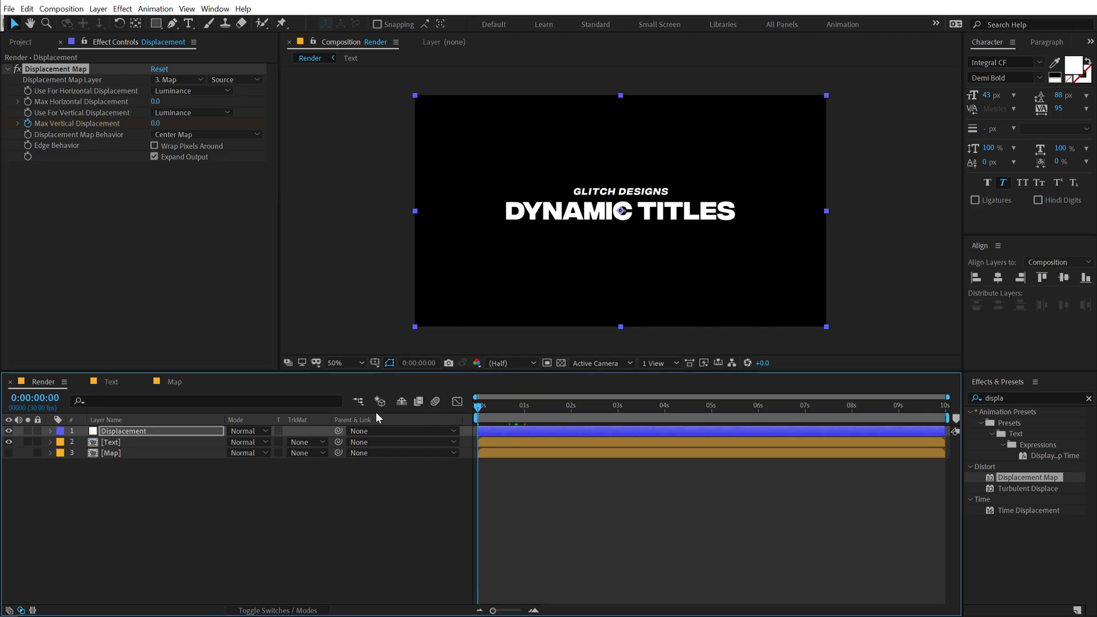
left_click(154, 123)
type("45")
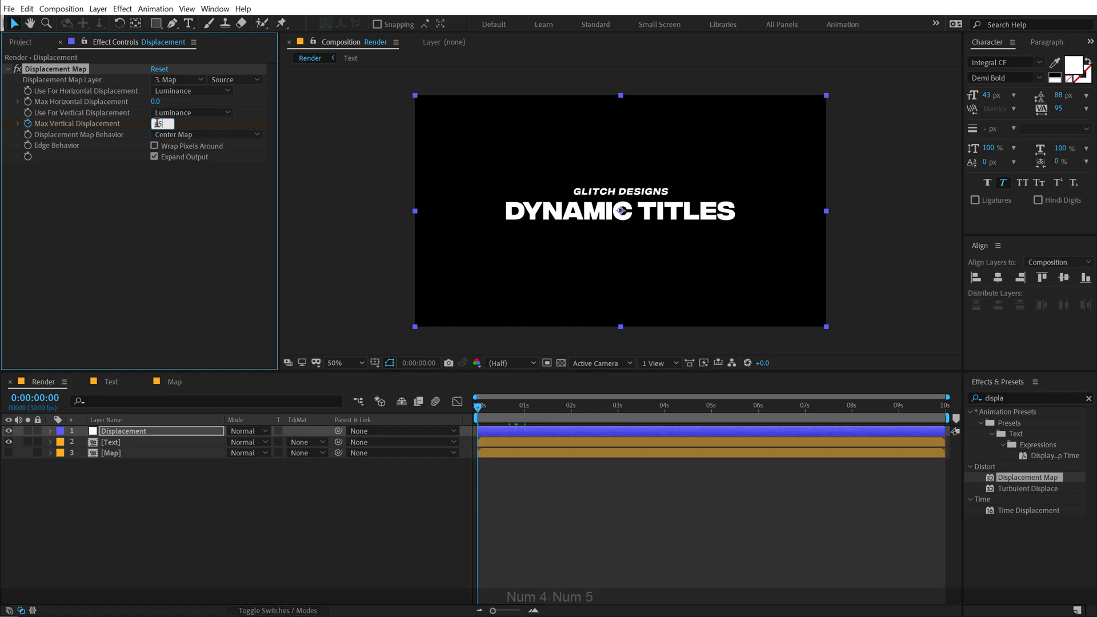
key("Return")
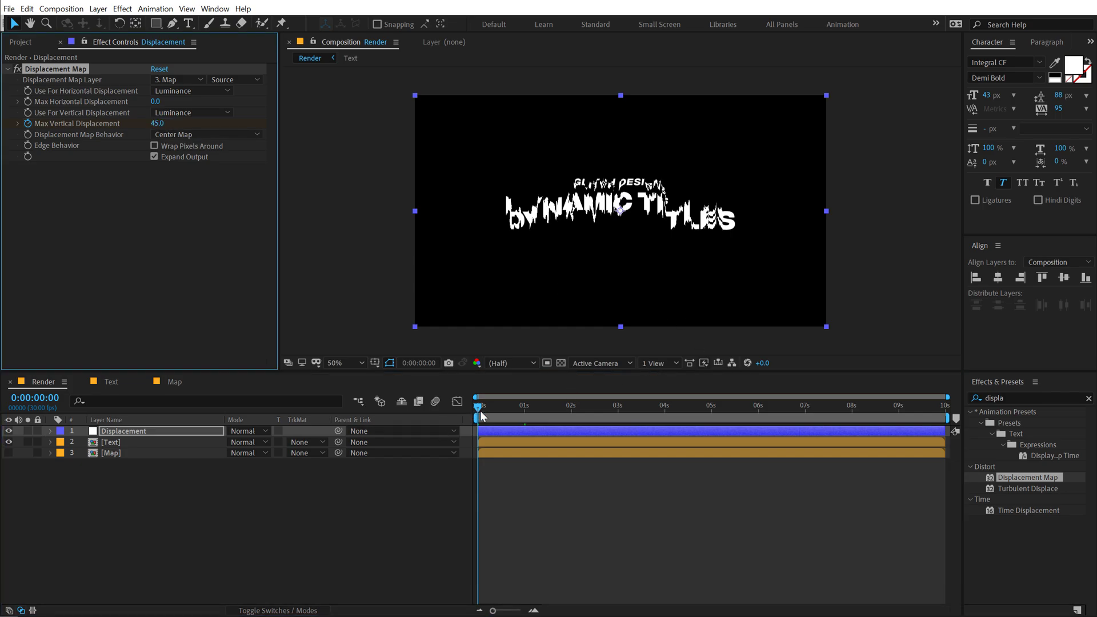
left_click_drag(480, 411, 454, 433)
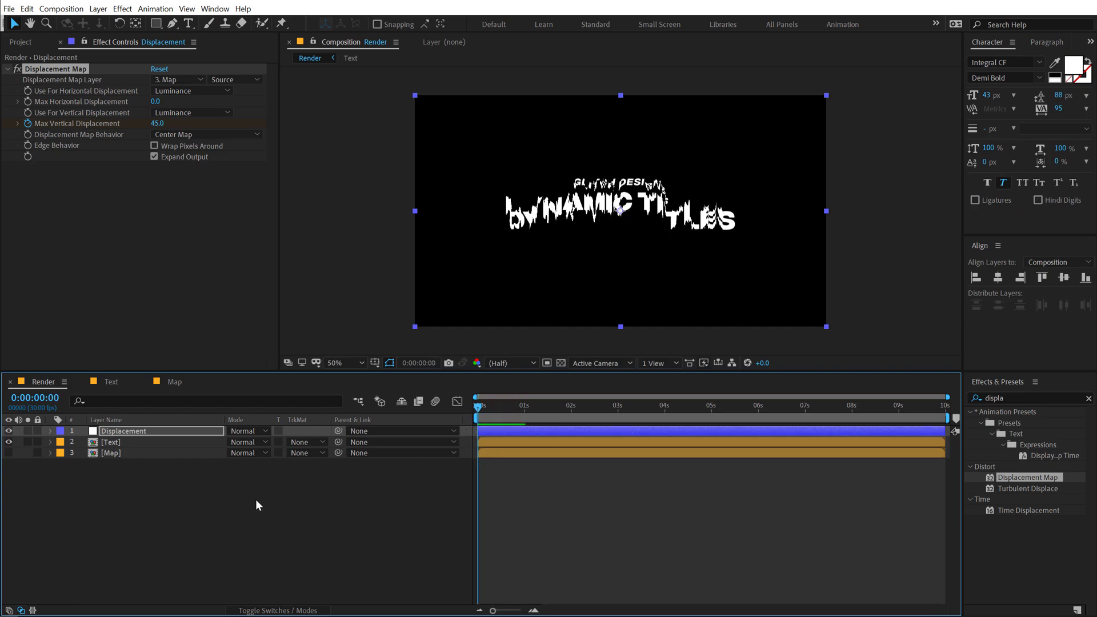
Draw a tall white rectangle as a new shape layer over the first letters of DYNAMIC.
left_click(189, 500)
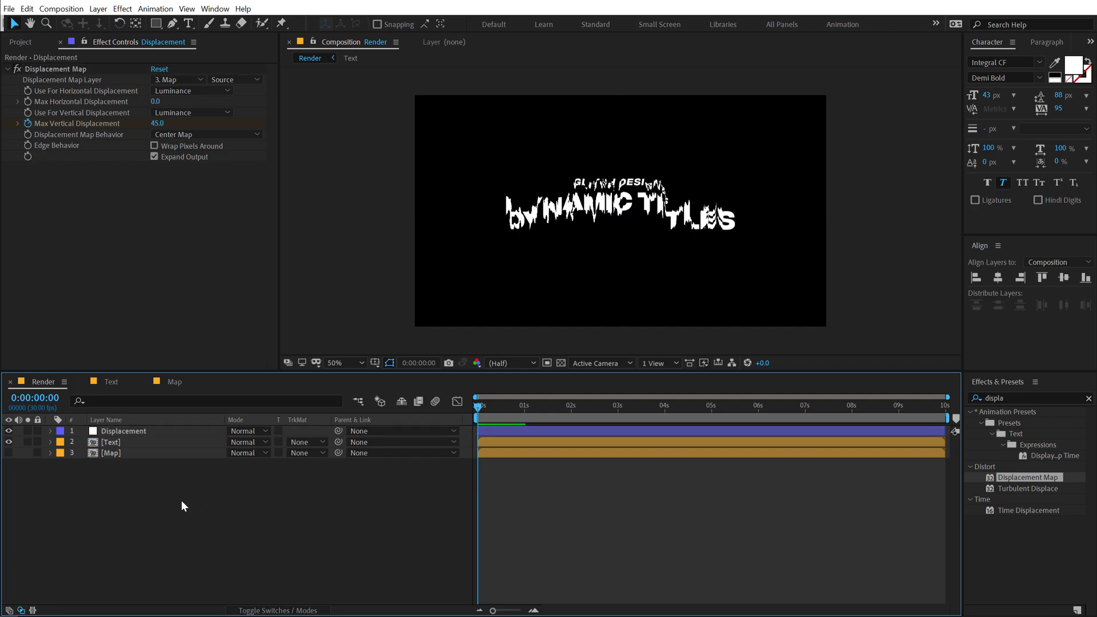
left_click(154, 21)
left_click_drag(529, 156, 589, 267)
left_click(12, 25)
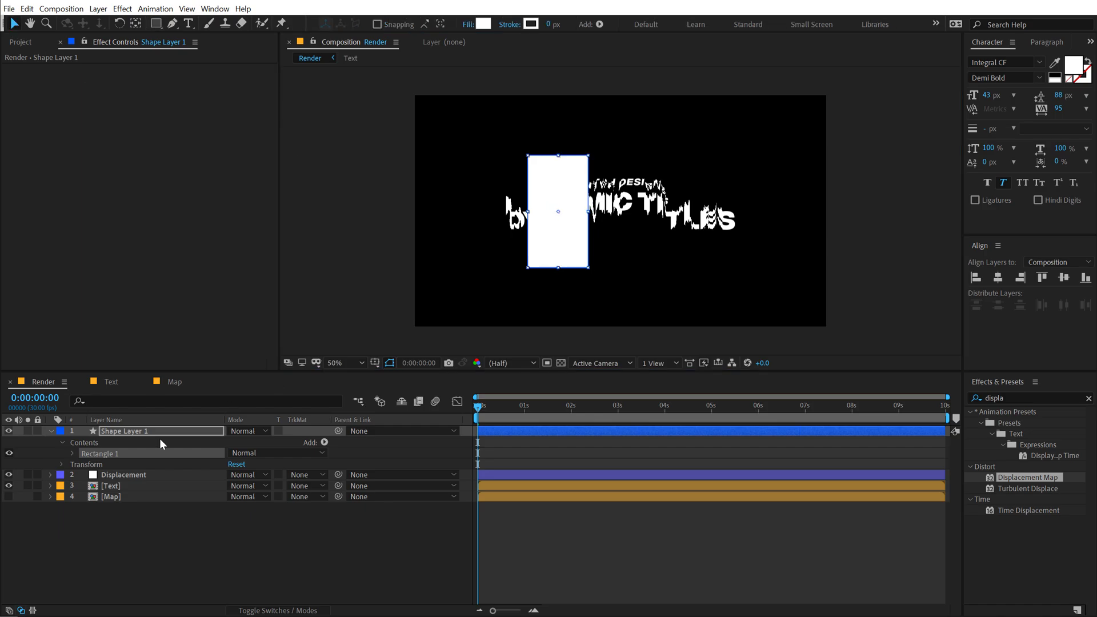
Turn Shape Layer 1 into an adjustment layer and shift its rectangle slightly up and to the right over DYNAMIC.
left_click(127, 434)
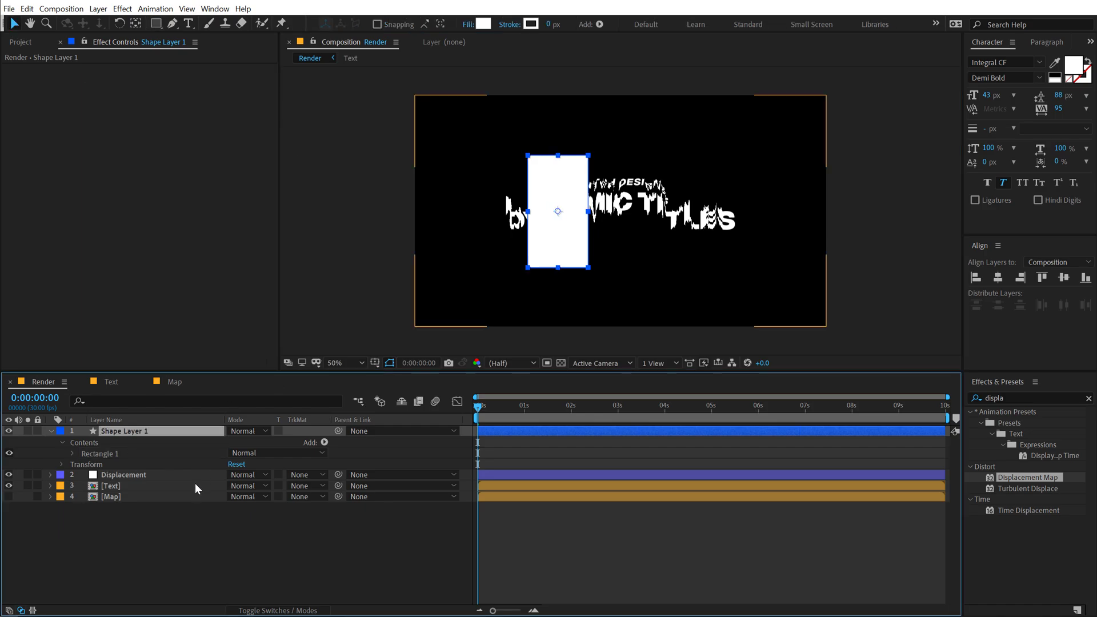
key("F4")
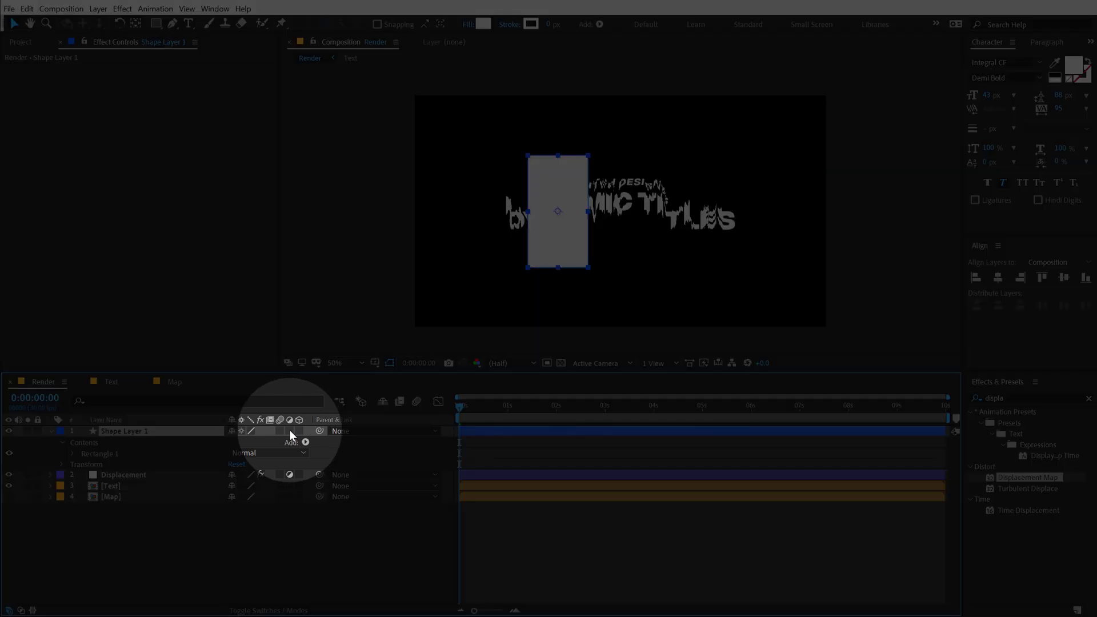
left_click(290, 430)
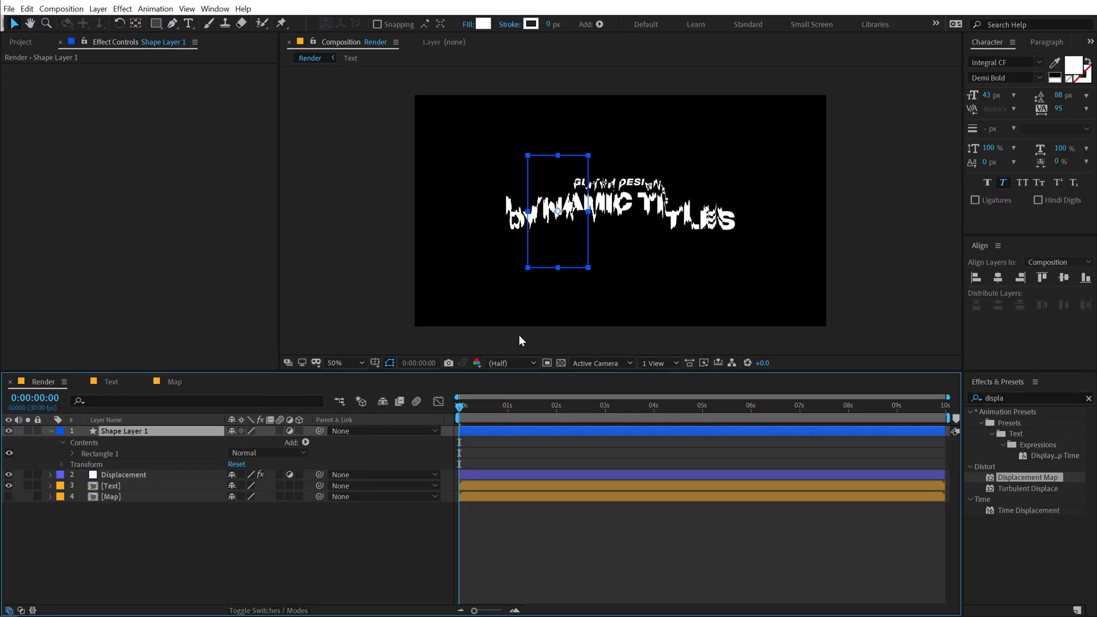
left_click_drag(559, 216, 565, 212)
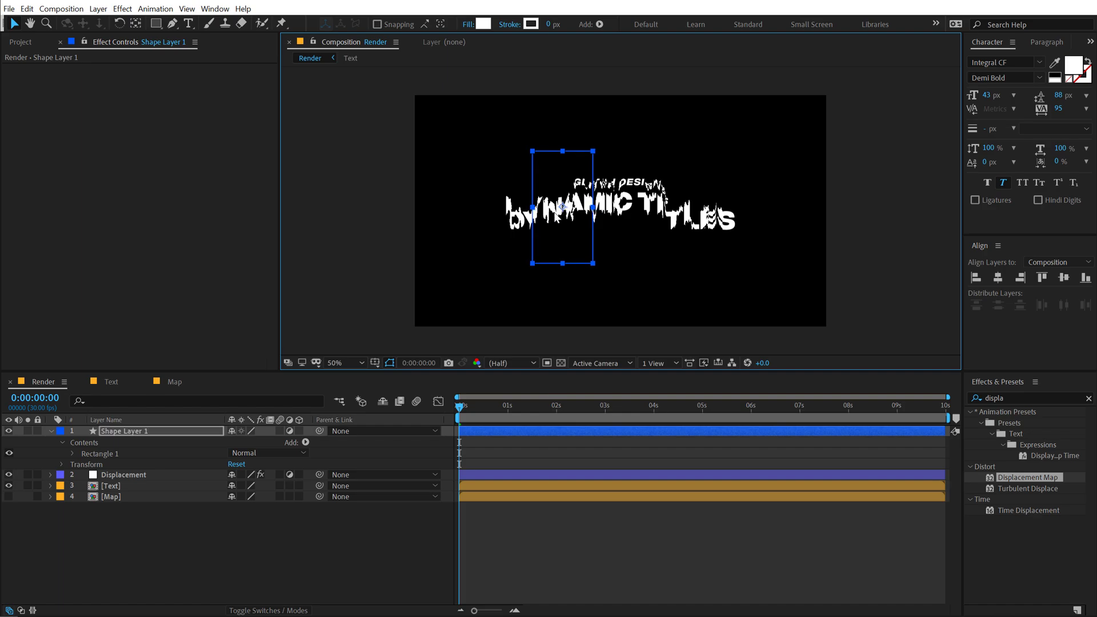
Find the Transform effect and apply it to Shape Layer 1.
left_click(135, 423)
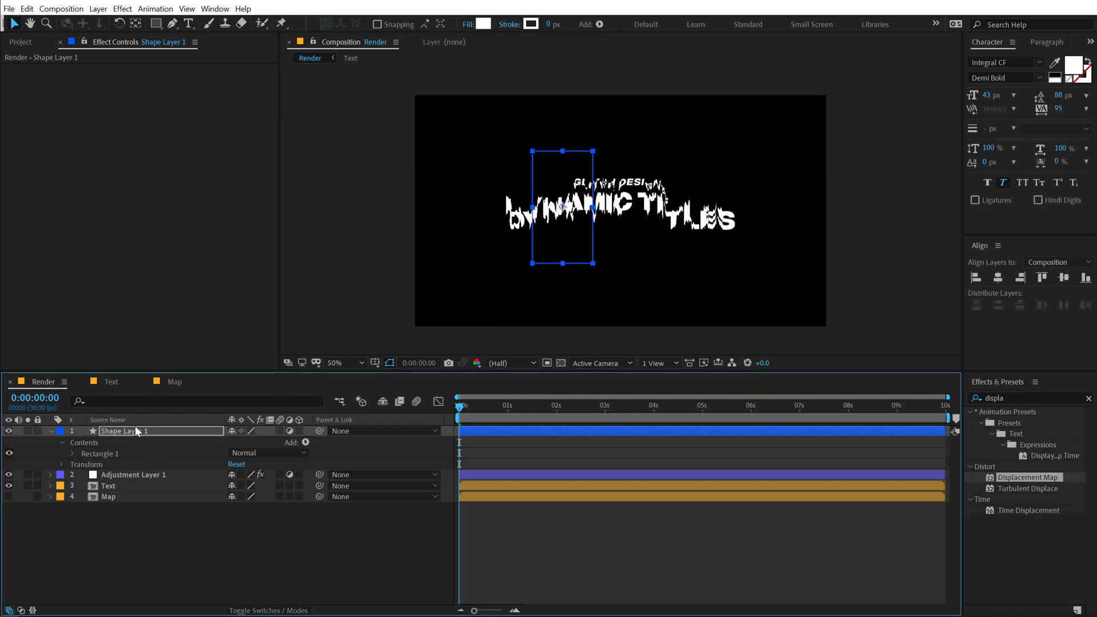
left_click(1009, 398)
type("tra")
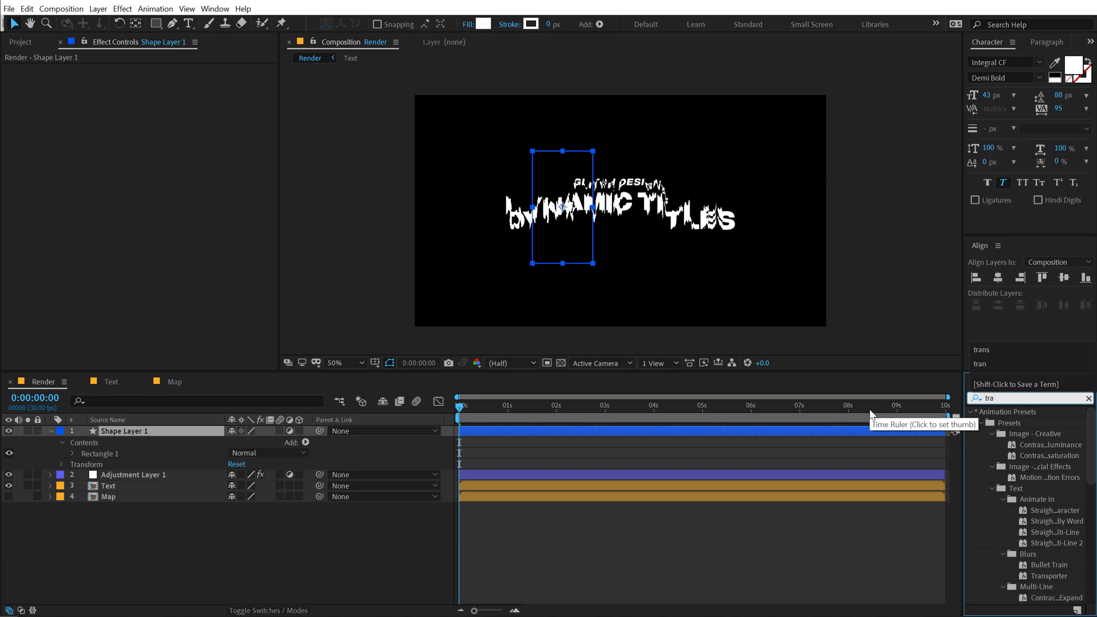
type("n")
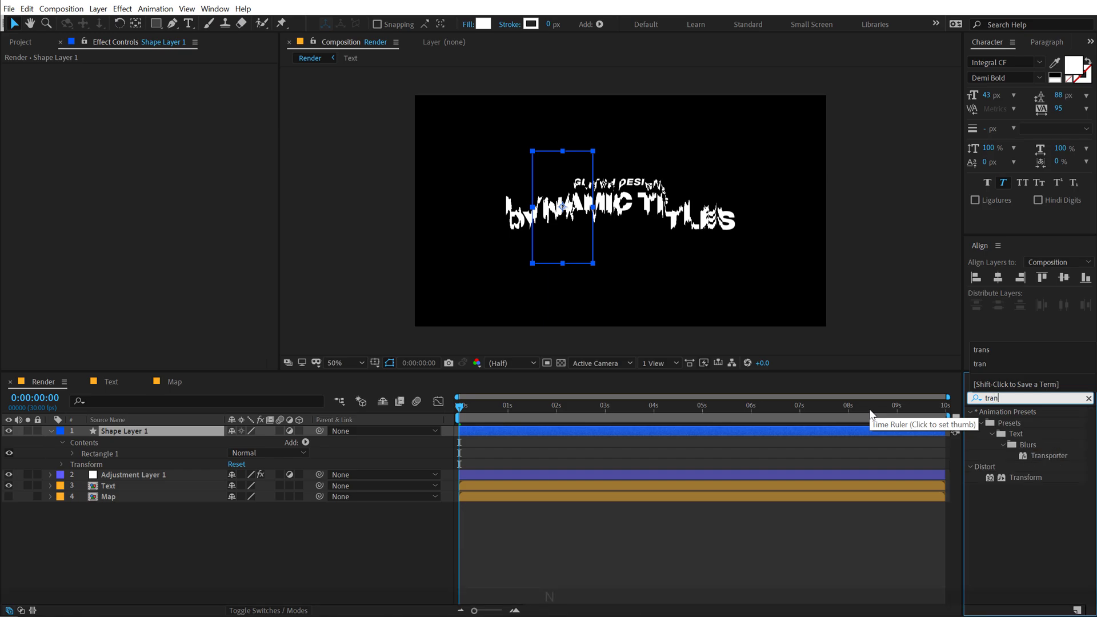
double_click(1024, 478)
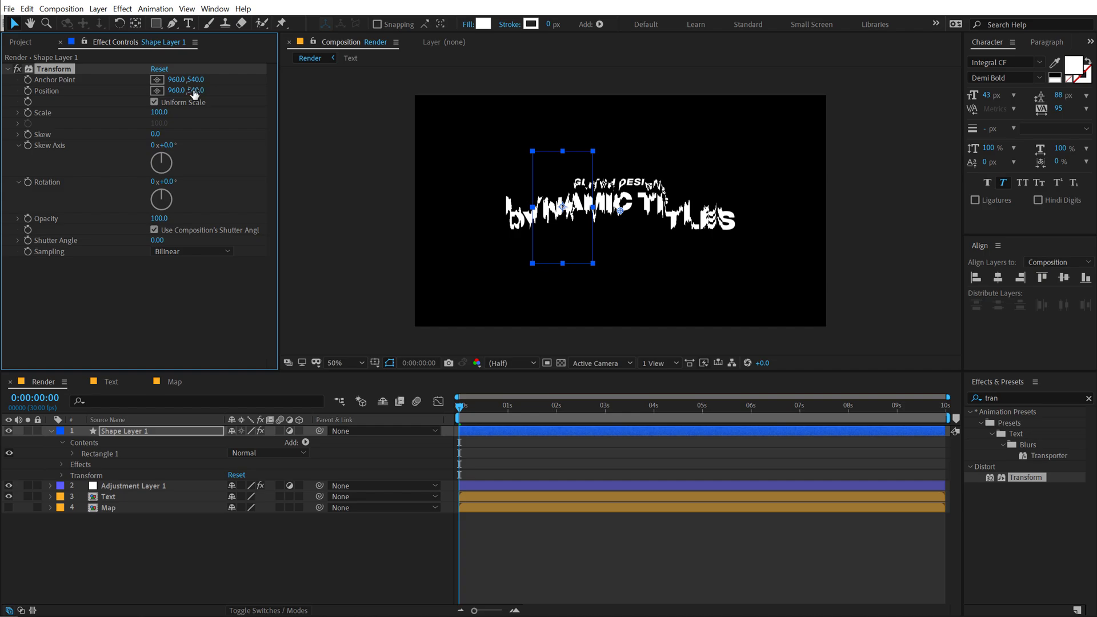
Test and undo a vertical Position shift in the Transform effect, and stretch the rectangle taller about its centre.
left_click_drag(194, 94, 153, 101)
key("ctrl+z")
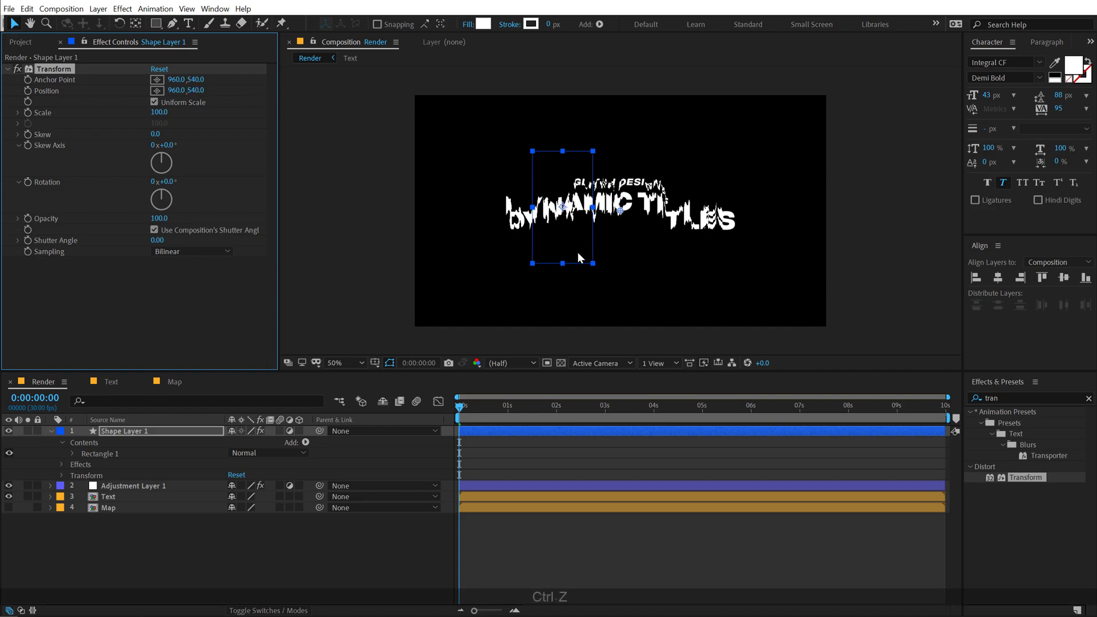
left_click_drag(562, 262, 562, 291)
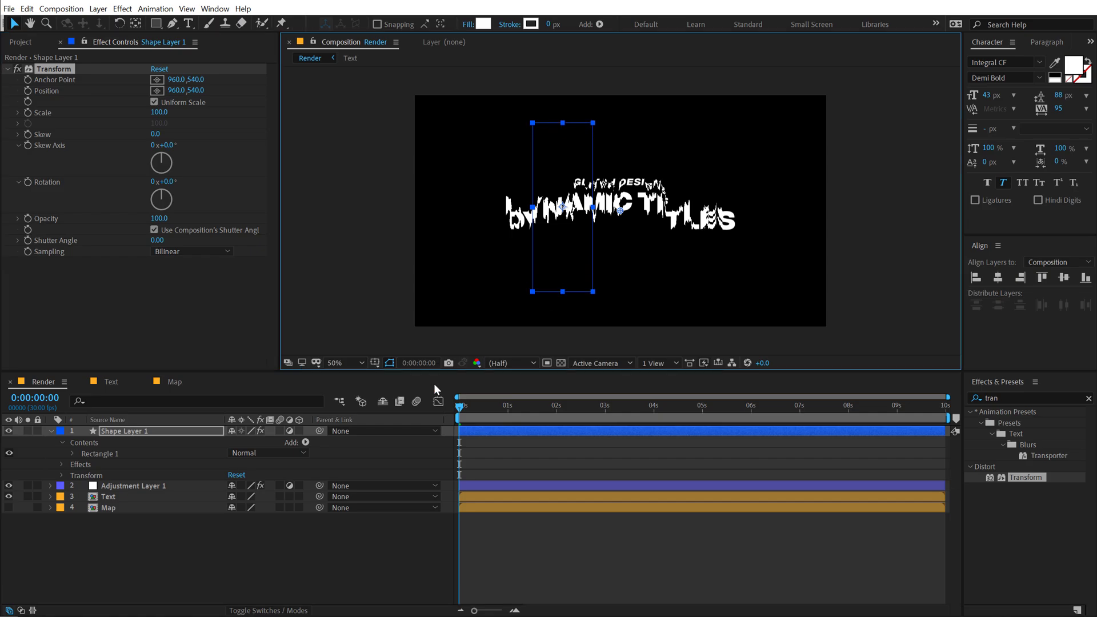
Keyframe the Transform effect's Position from 960, 735 at 0:00 to 960, 540 at one second, and preview the motion.
left_click(509, 417)
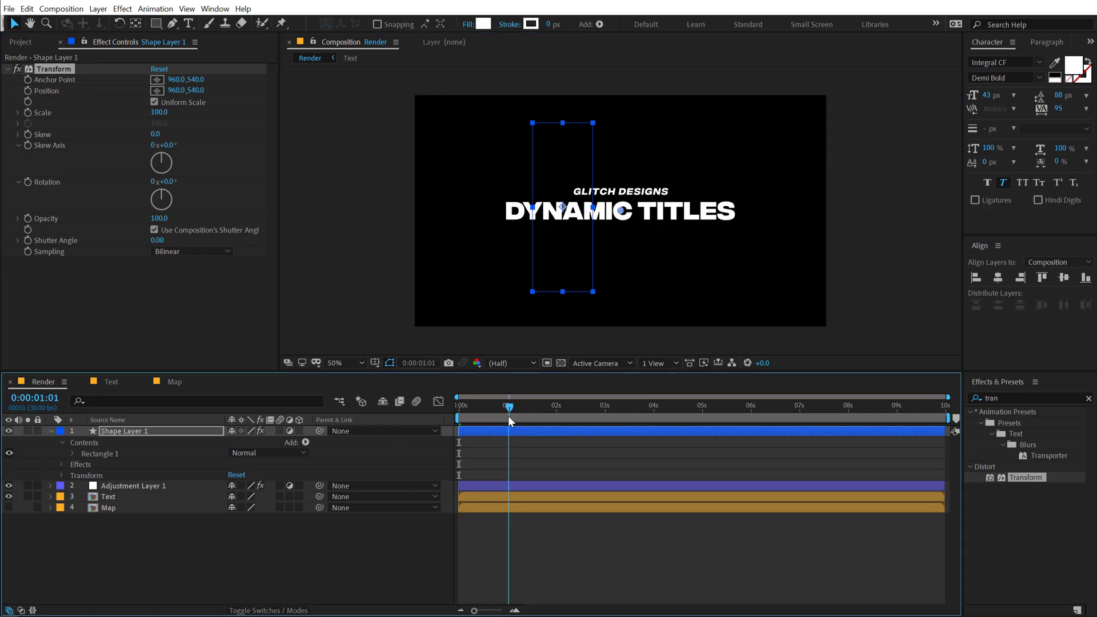
key("Page_Up")
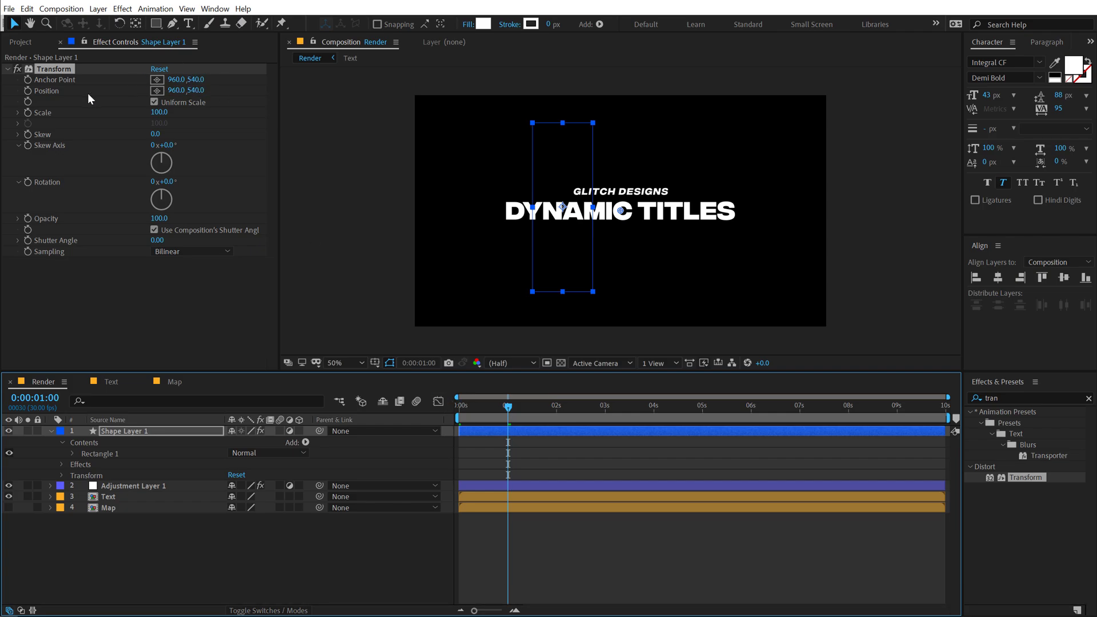
left_click(27, 91)
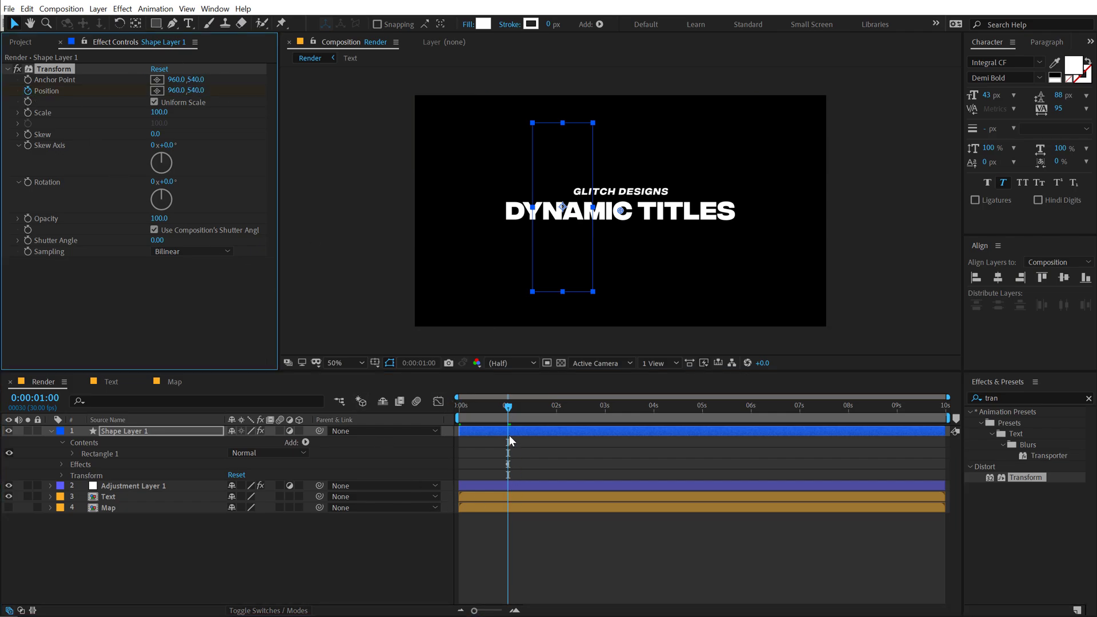
left_click_drag(506, 411, 459, 407)
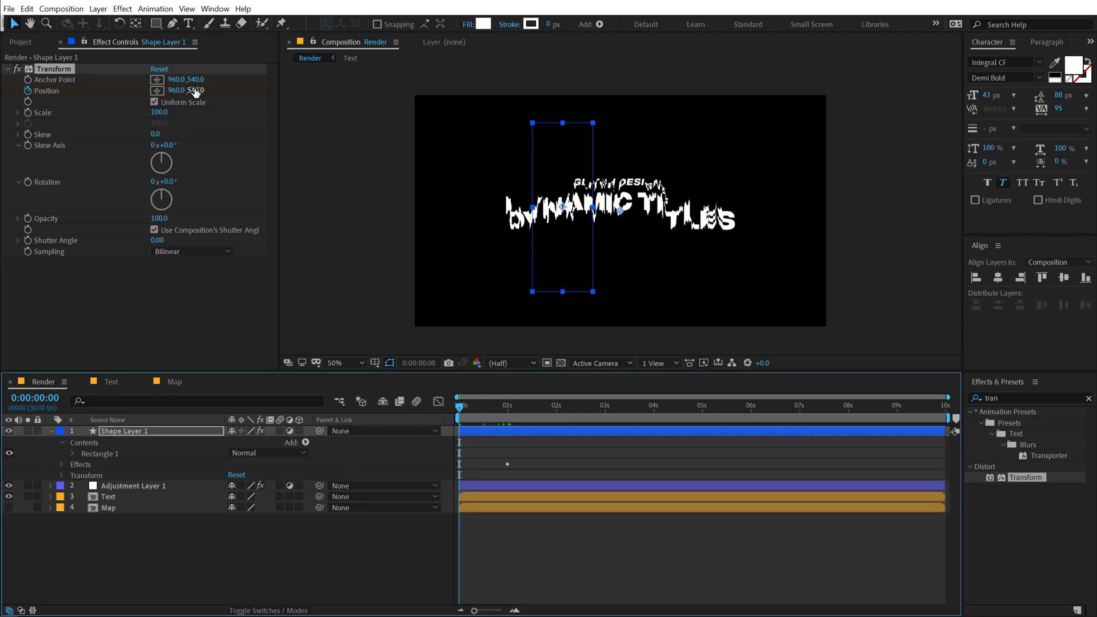
left_click_drag(195, 92, 307, 138)
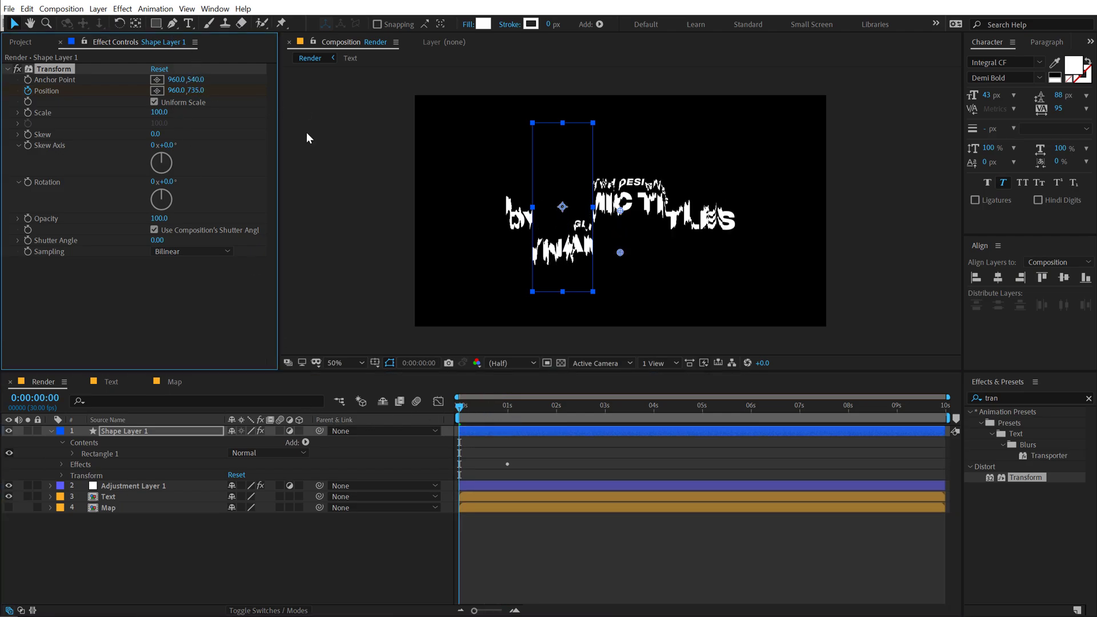
key("space")
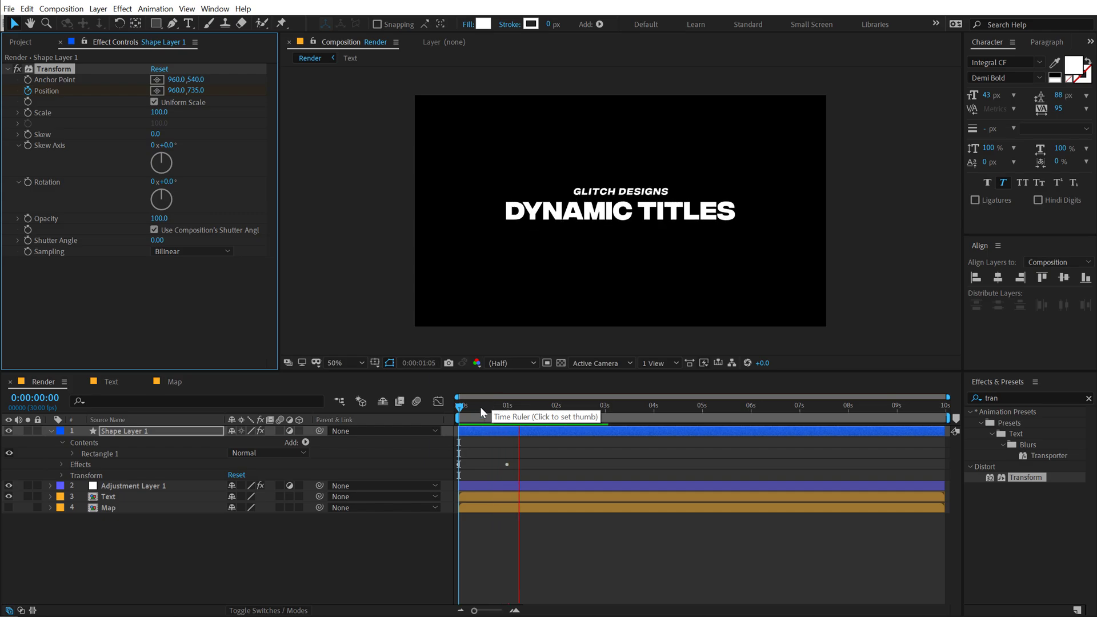
left_click_drag(463, 407, 512, 409)
Duplicate Shape Layer 1, move the copy over TITLES, and set its Transform effect's Position to 960, 321 at 0:00.
left_click(128, 431)
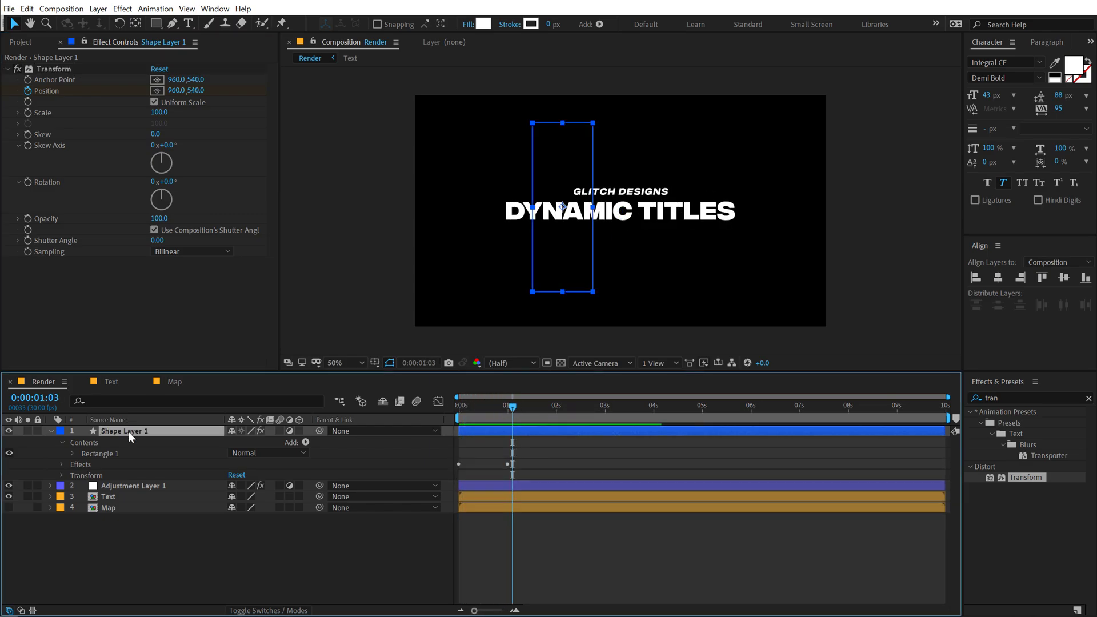
key("ctrl+d")
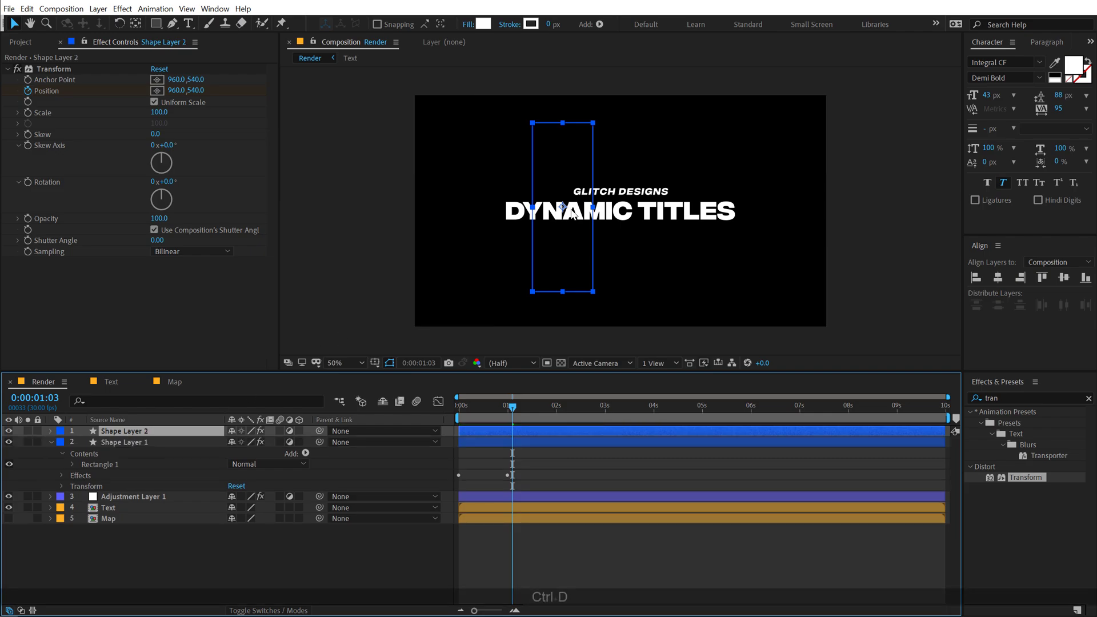
left_click_drag(542, 267, 675, 268)
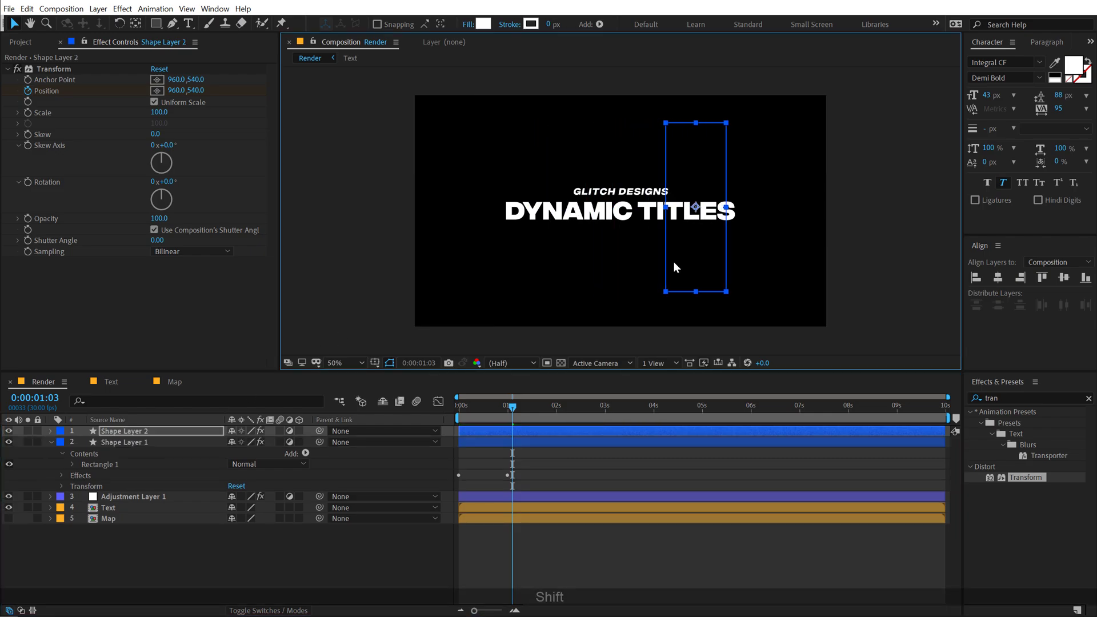
left_click_drag(697, 207, 676, 207)
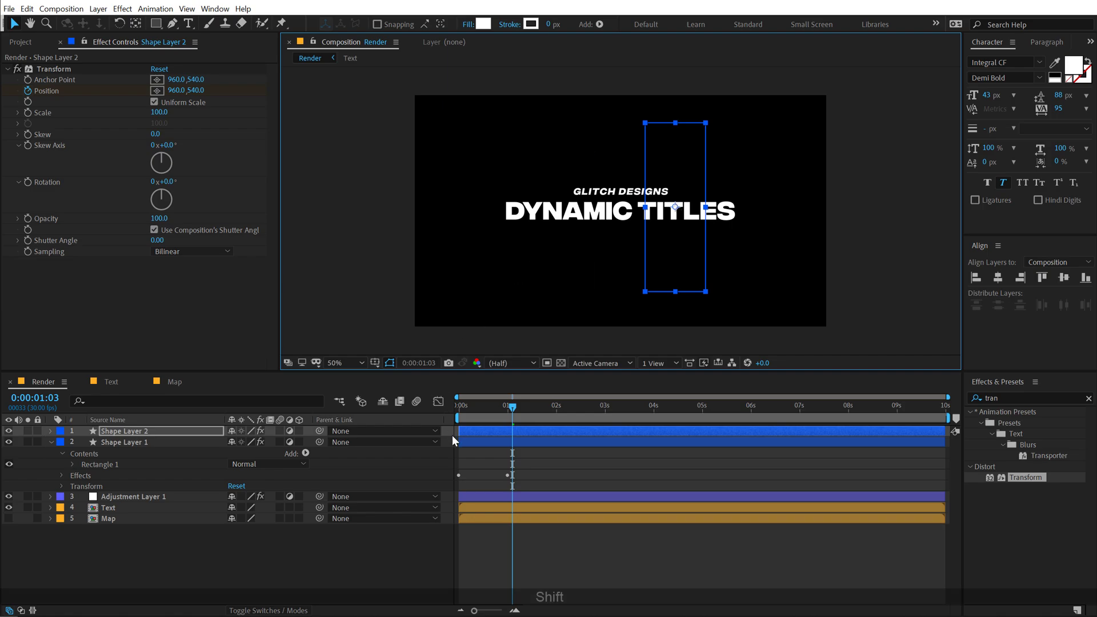
left_click_drag(477, 410, 459, 410)
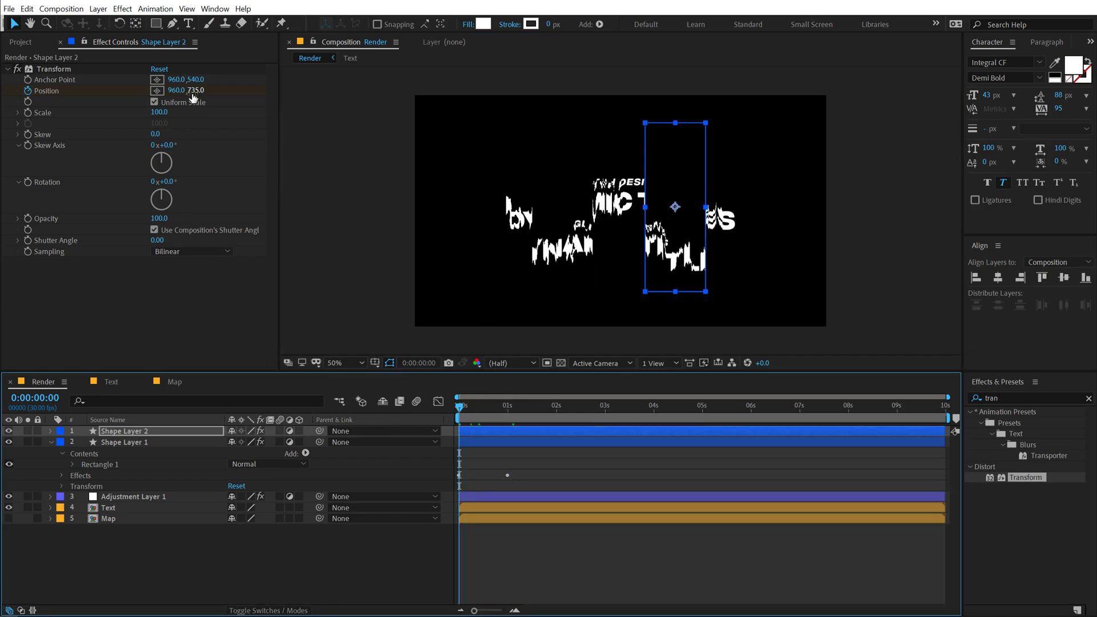
left_click_drag(193, 91, 141, 92)
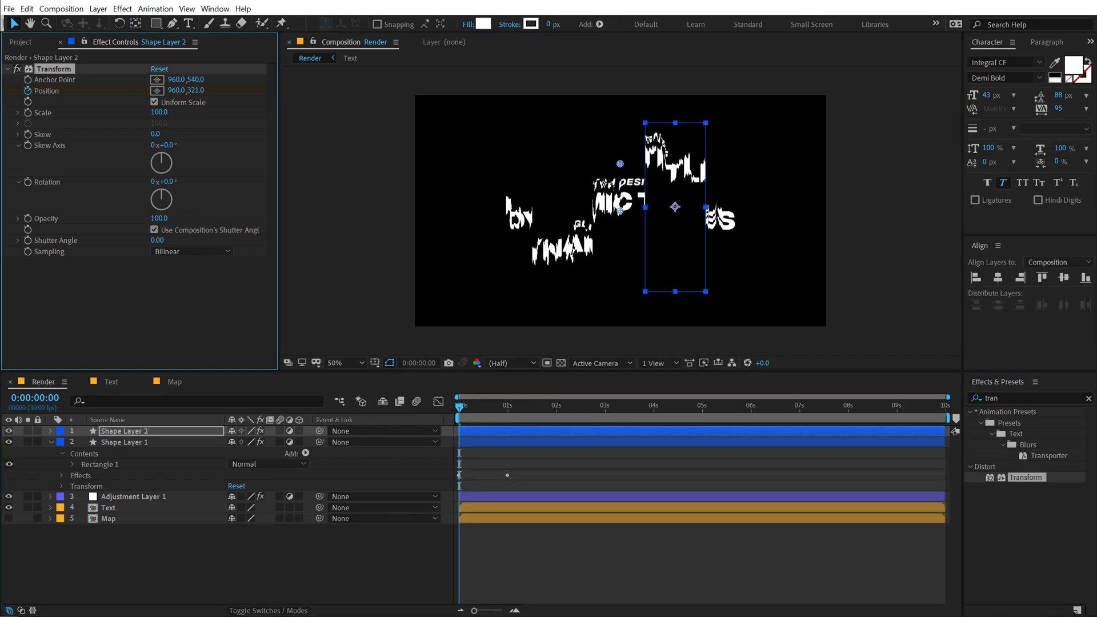
Apply Easy Ease to all keyframes on Shape Layer 2, Shape Layer 1 and Adjustment Layer 1, and preview the animation.
left_click(548, 569)
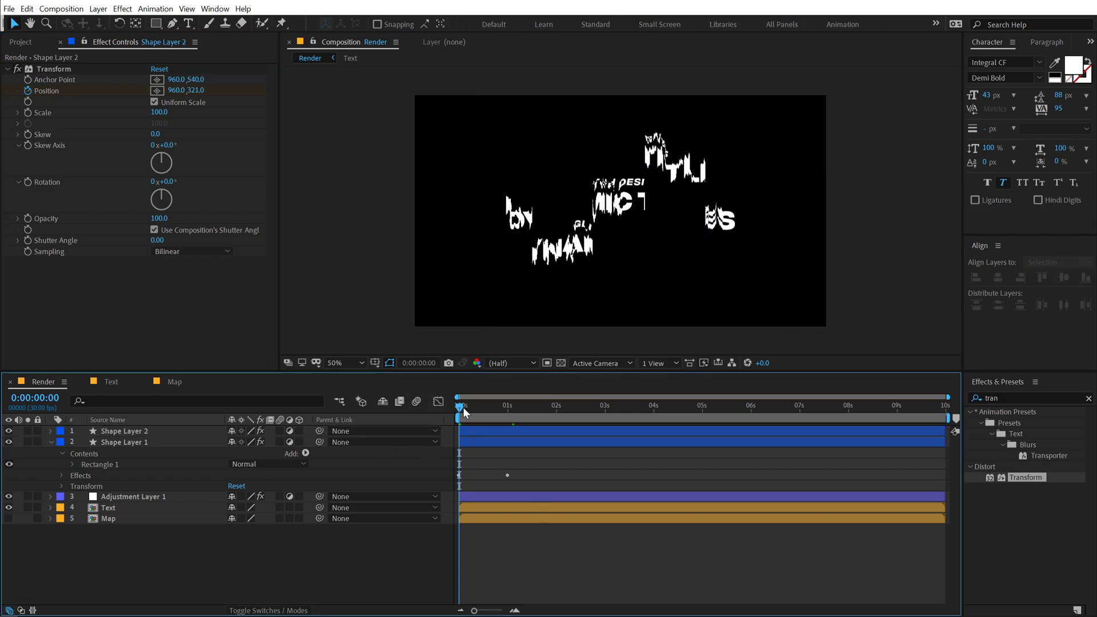
mouse_move(463, 407)
left_mouse_down()
mouse_move(522, 413)
mouse_move(460, 423)
mouse_move(460, 409)
left_mouse_up()
left_click(200, 475)
left_click(51, 442)
left_click_drag(106, 543, 160, 389)
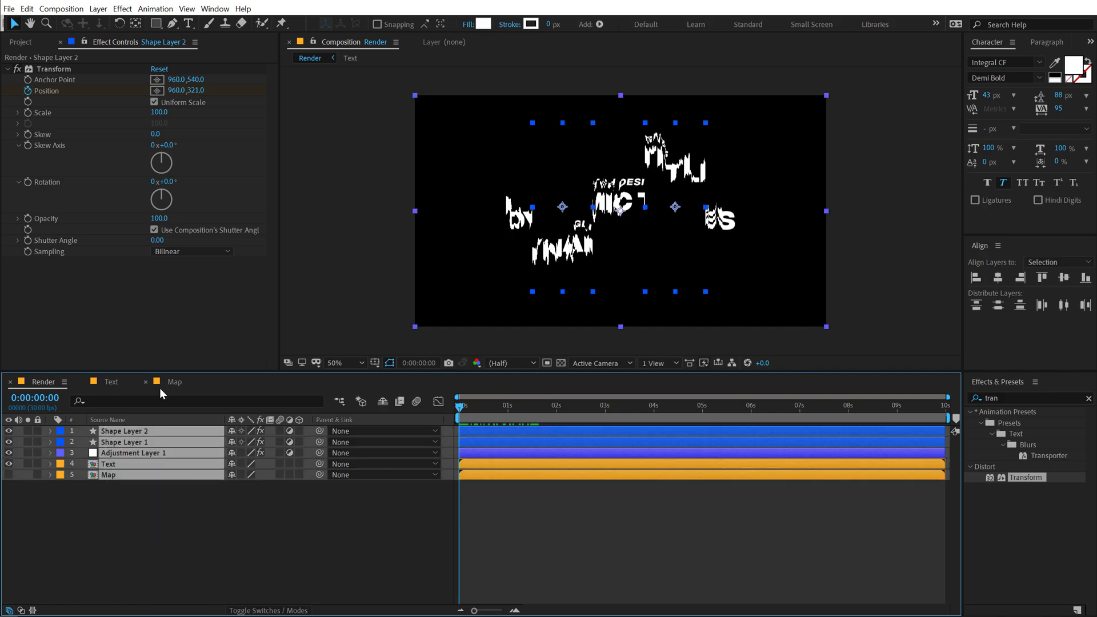
key("u")
left_click_drag(575, 443, 407, 519)
key("F9")
left_click(516, 565)
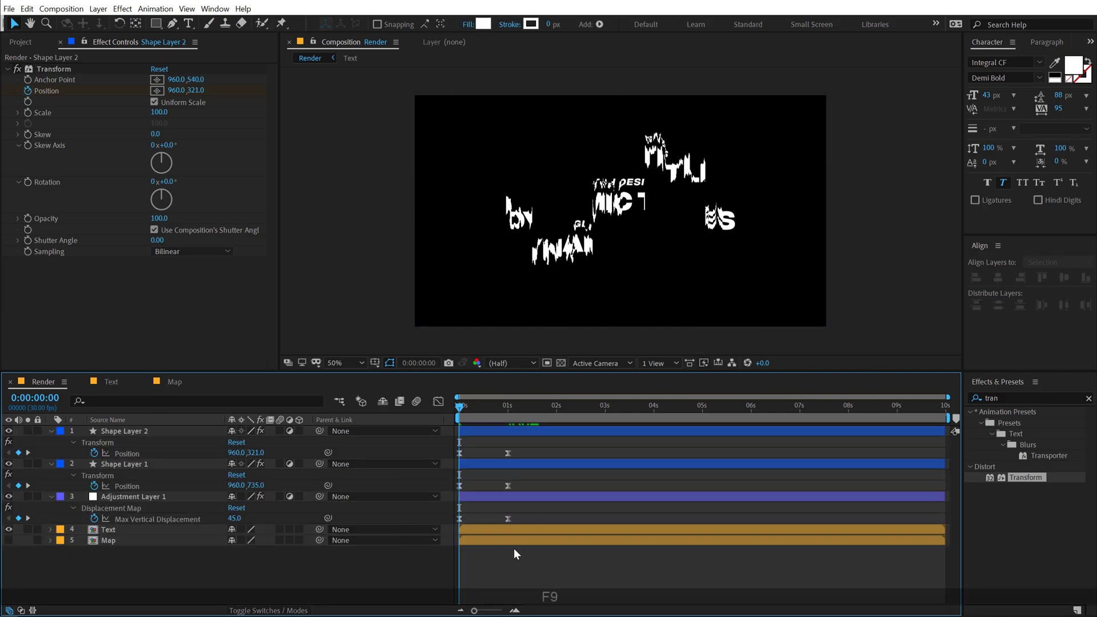
key("space")
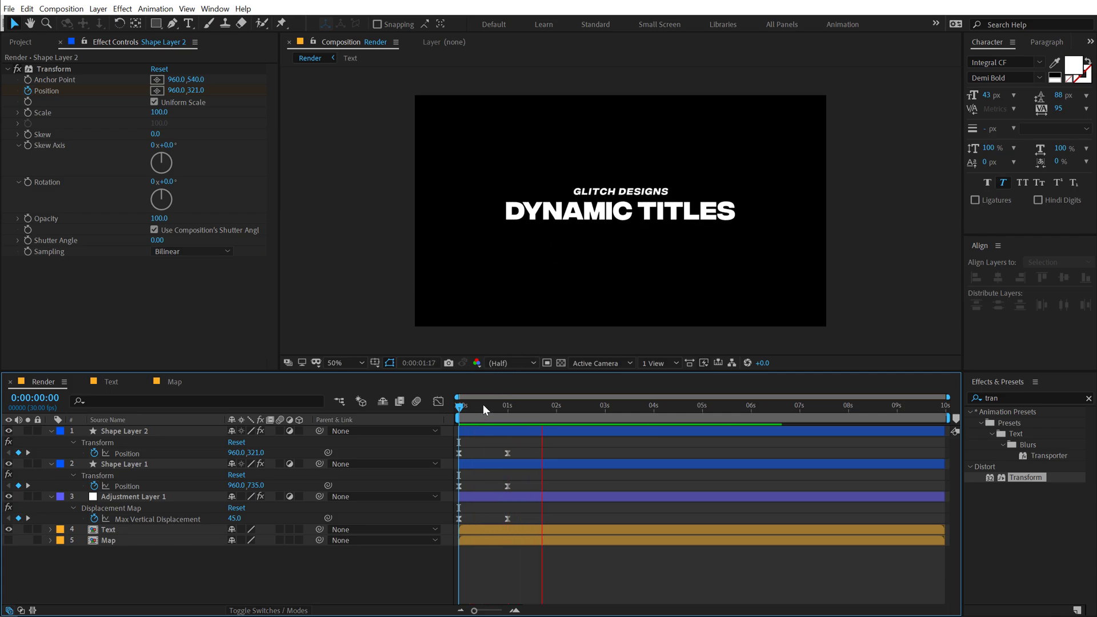
key("space")
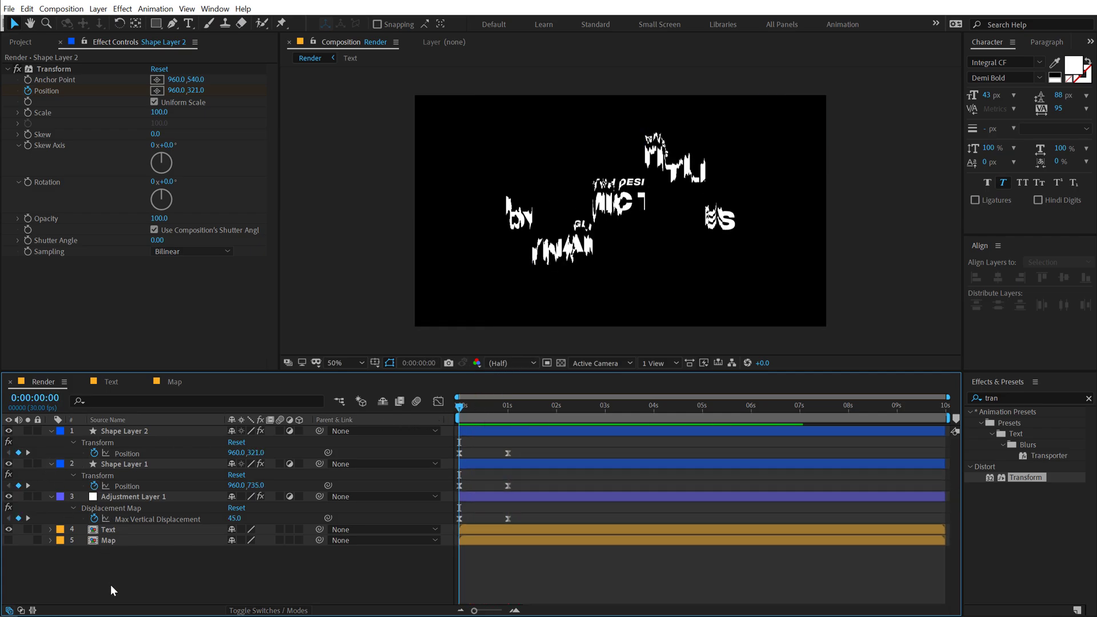
Pre-compose all layers in Render into a new composition named Animation.
key("ctrl+a")
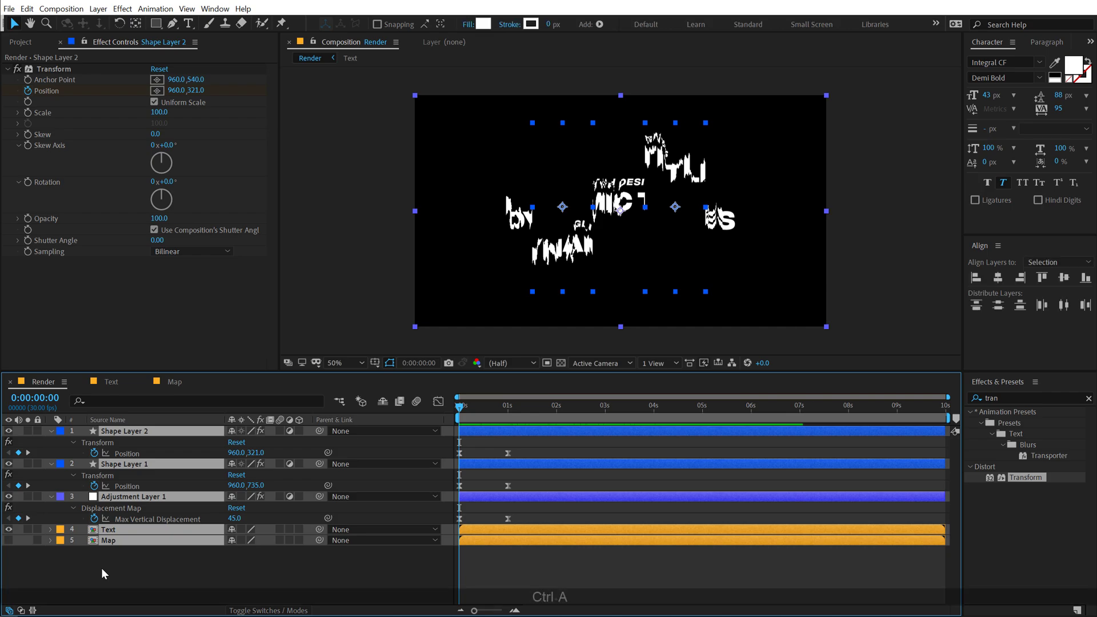
key("ctrl+shift+c")
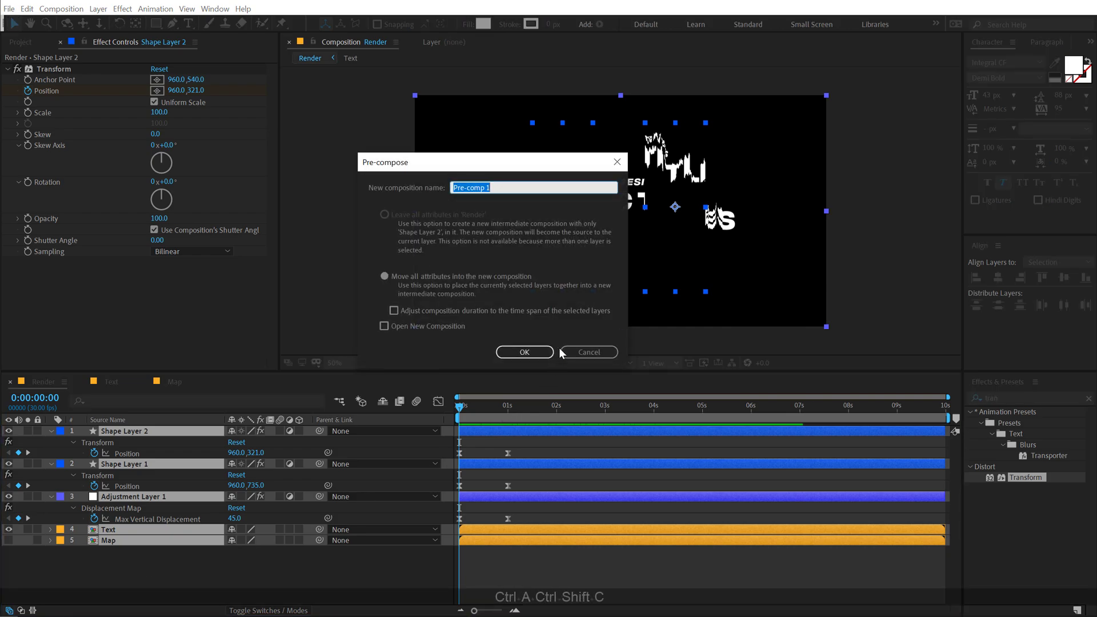
type("Animation")
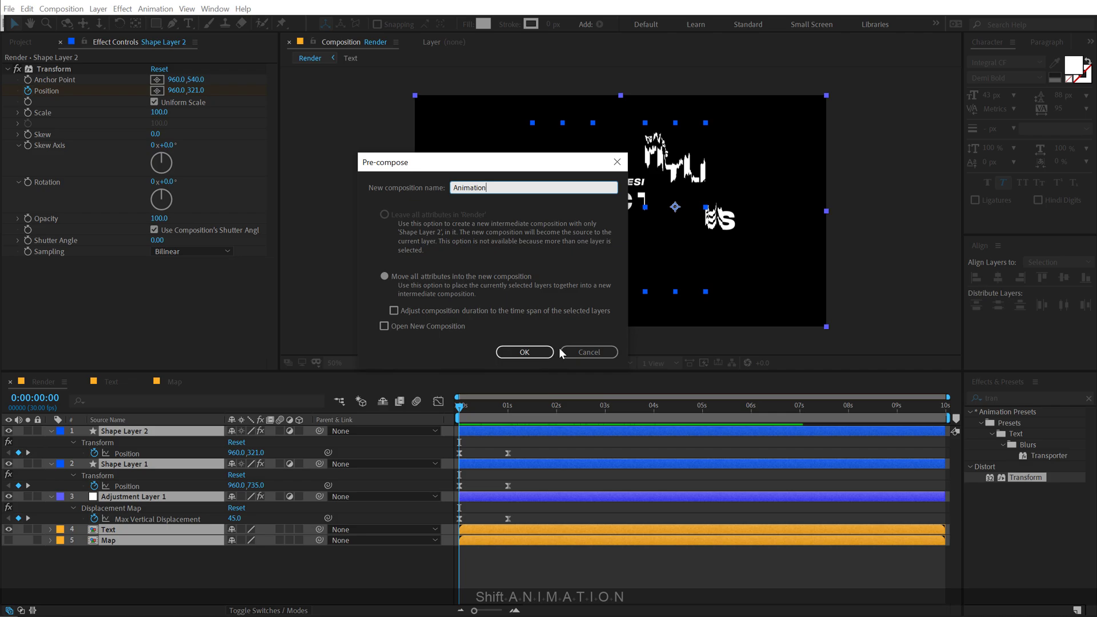
key("Return")
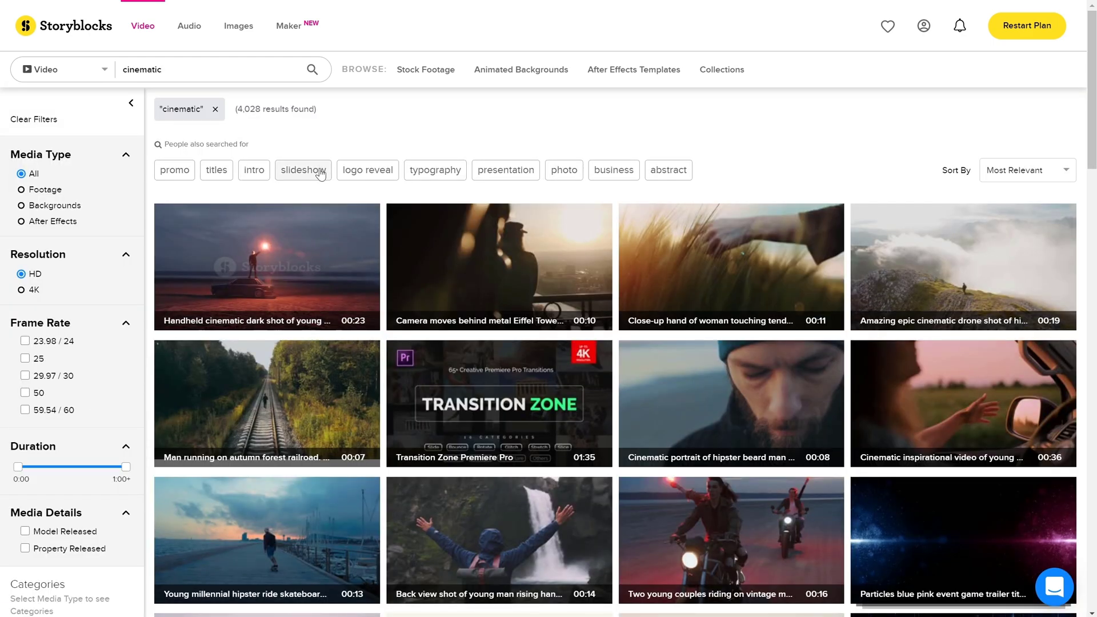
Switch to Storyblocks, download the handheld cinematic dark shot in HDMOV format, and browse the video collections.
left_click(364, 219)
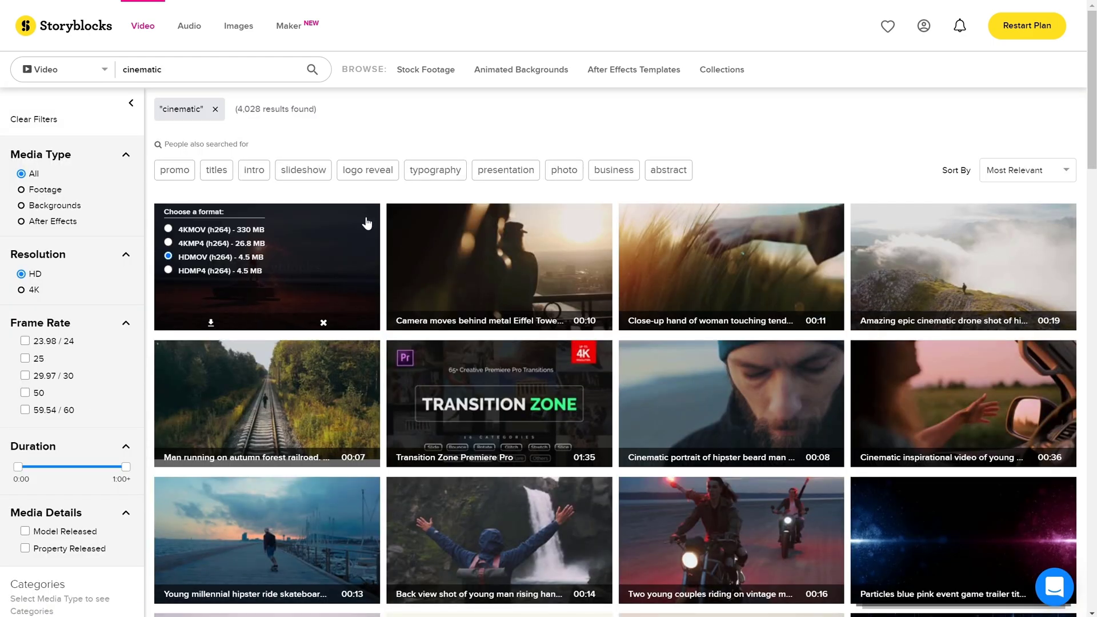
left_click(216, 315)
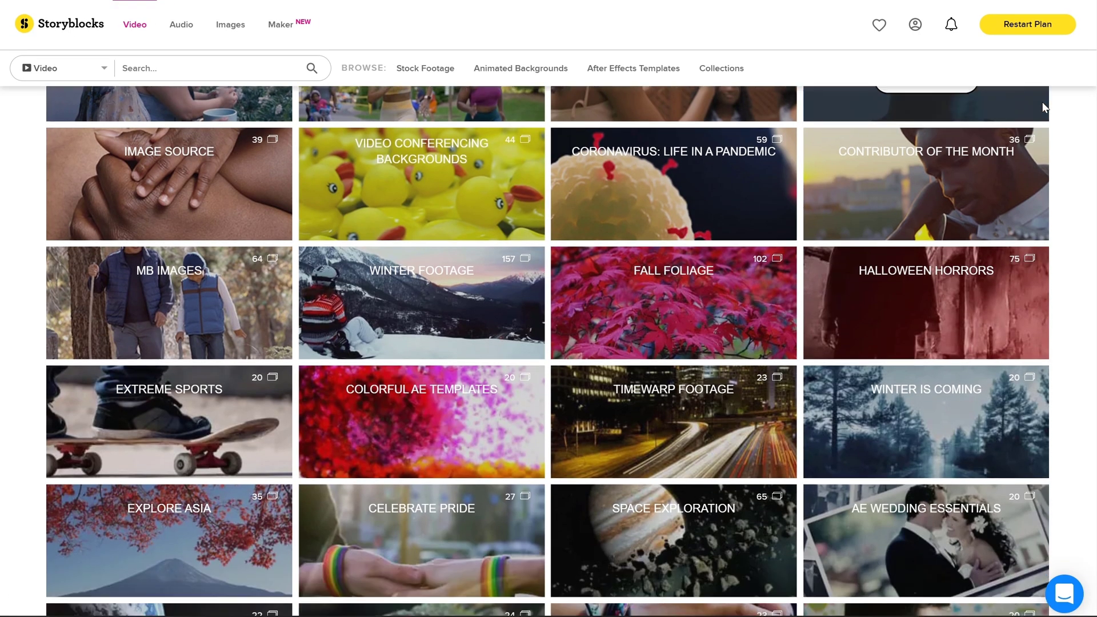
scroll(1042, 101, "down", 3)
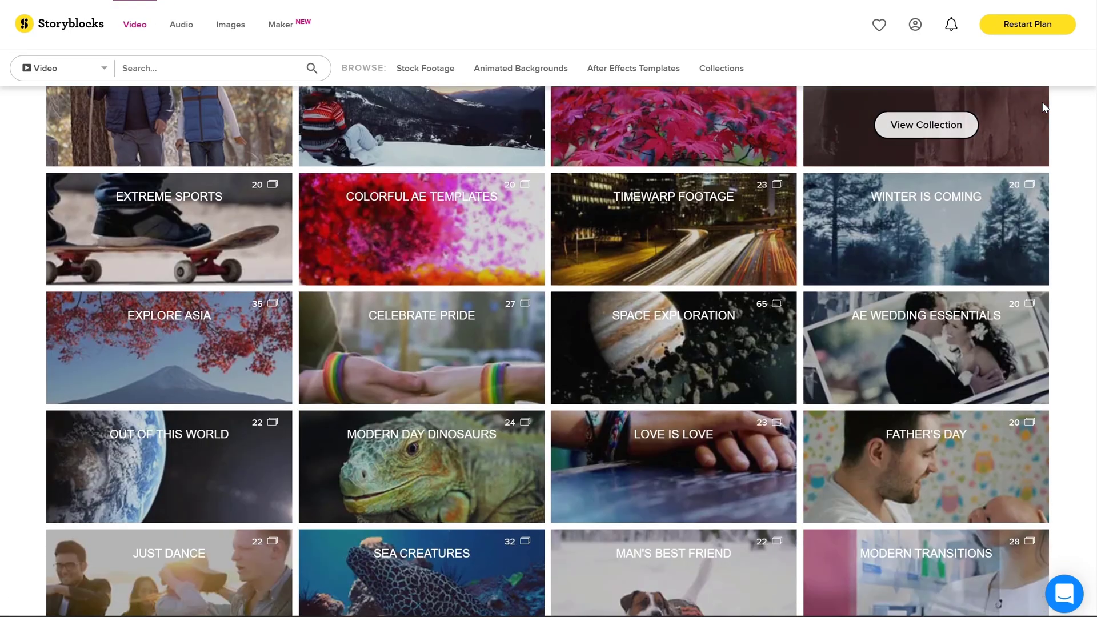
scroll(1043, 102, "down", 3)
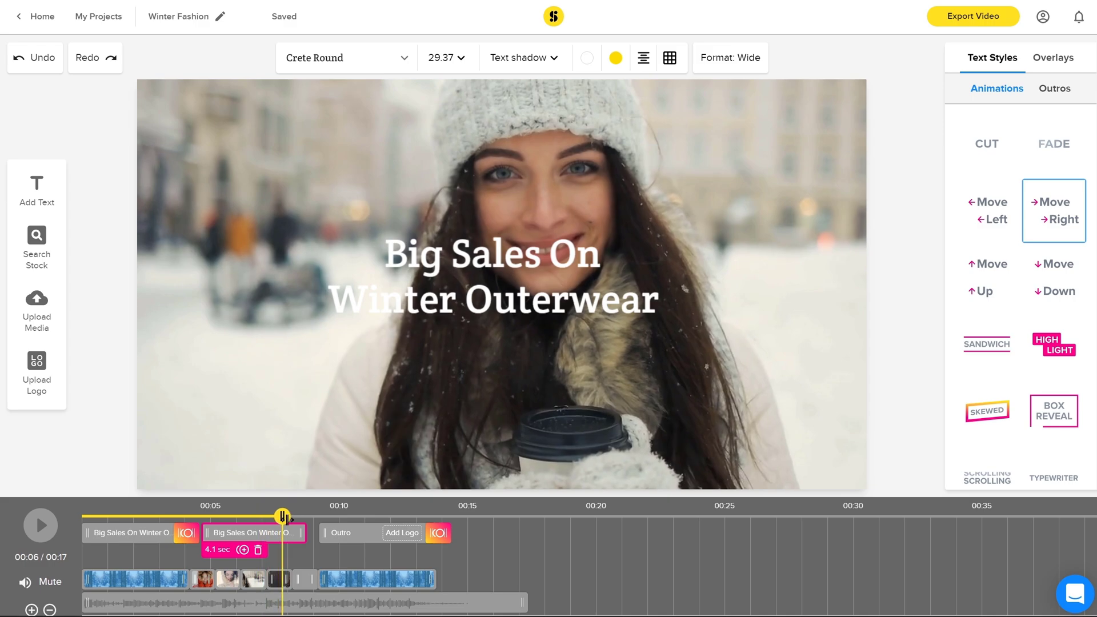
Change the second line of the selected title in the Winter Fashion project to "New Collection".
left_click_drag(284, 517, 288, 518)
left_click(282, 532)
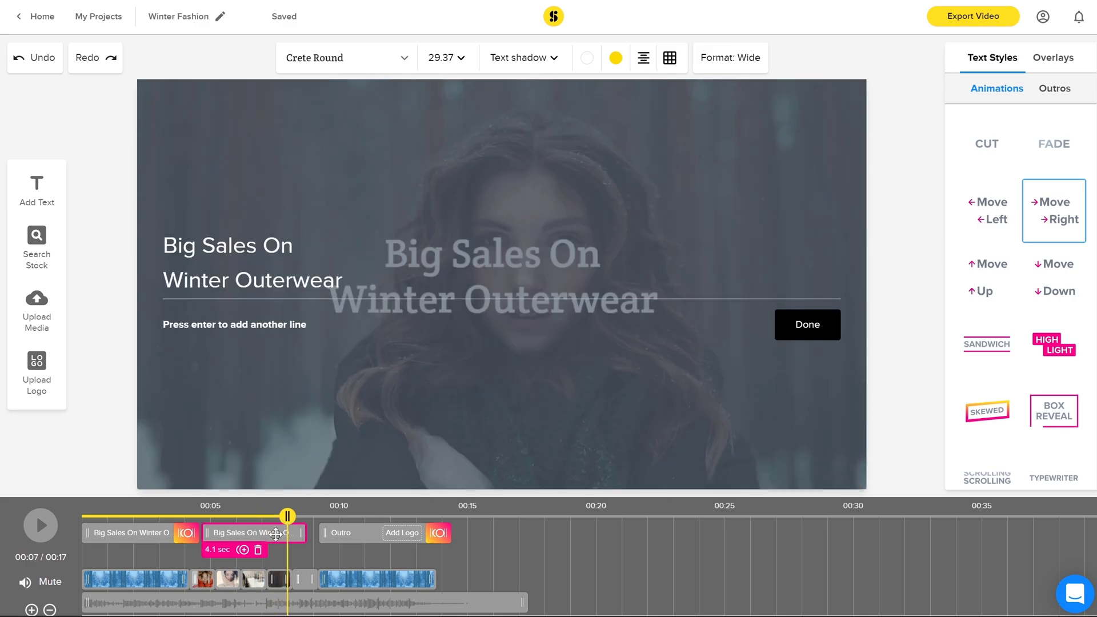
key("ctrl+a")
type("New Collection")
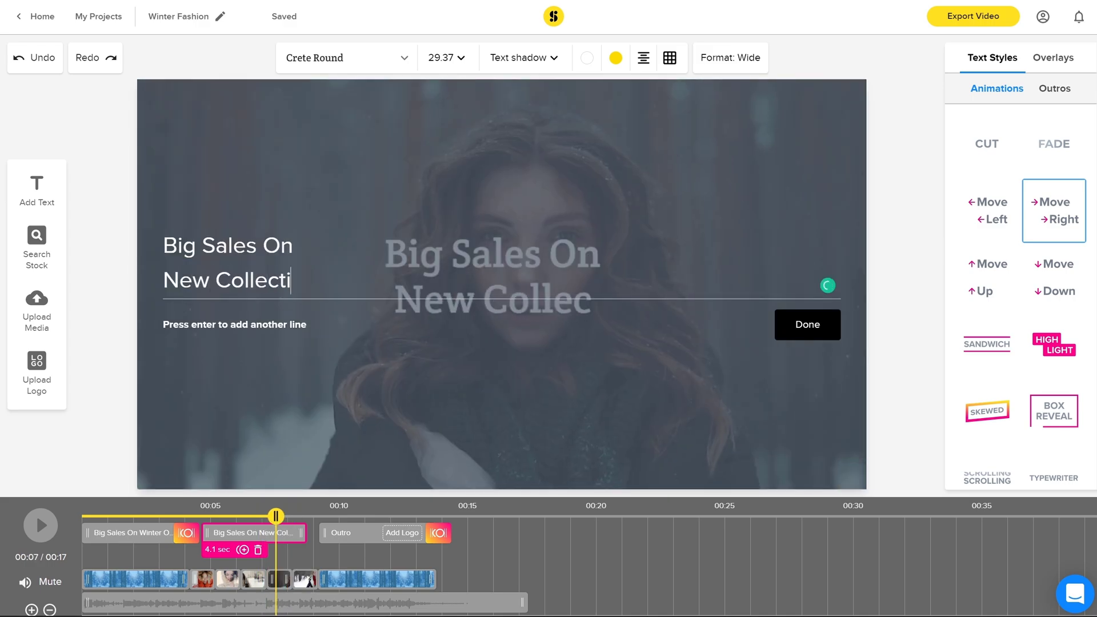
left_click(808, 323)
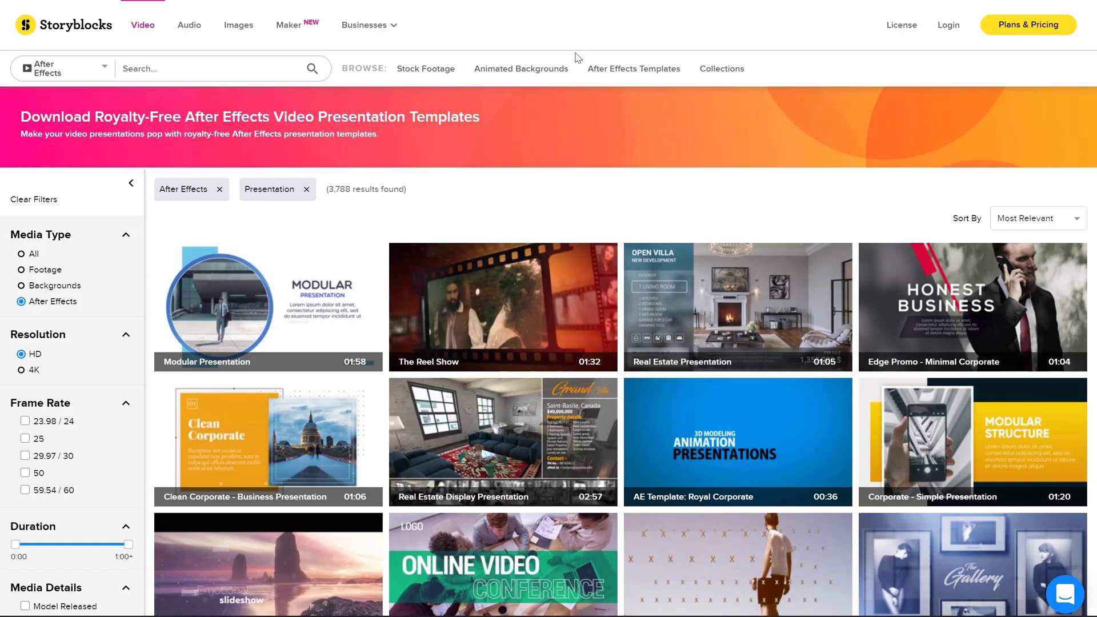
Browse the After Effects presentation templates on Storyblocks.
scroll(652, 141, "down", 5)
scroll(648, 147, "down", 2)
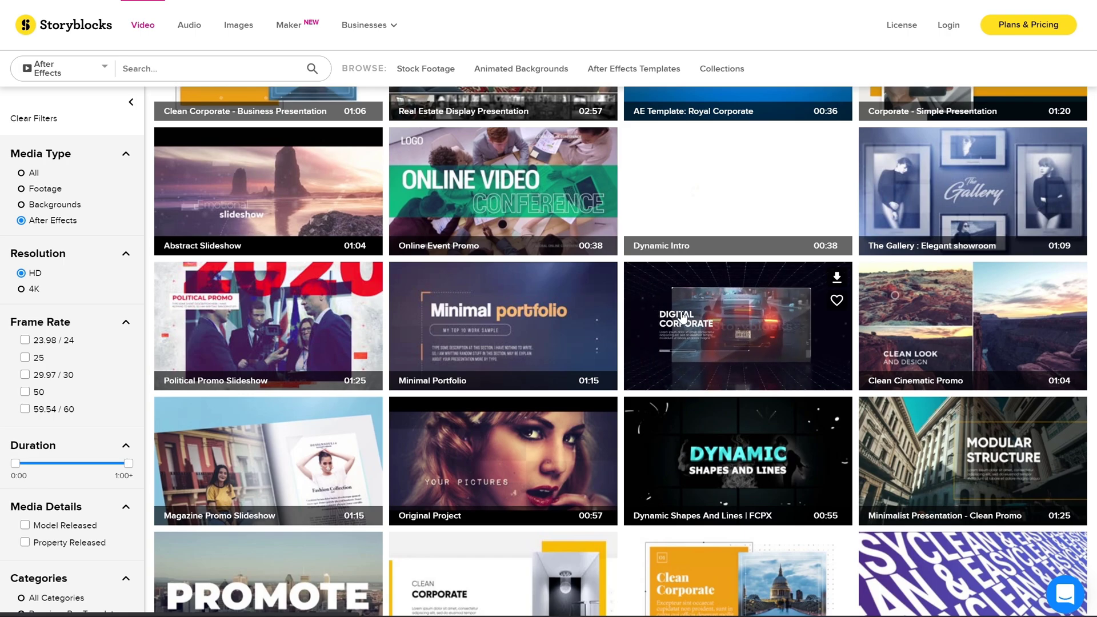
mouse_move(498, 331)
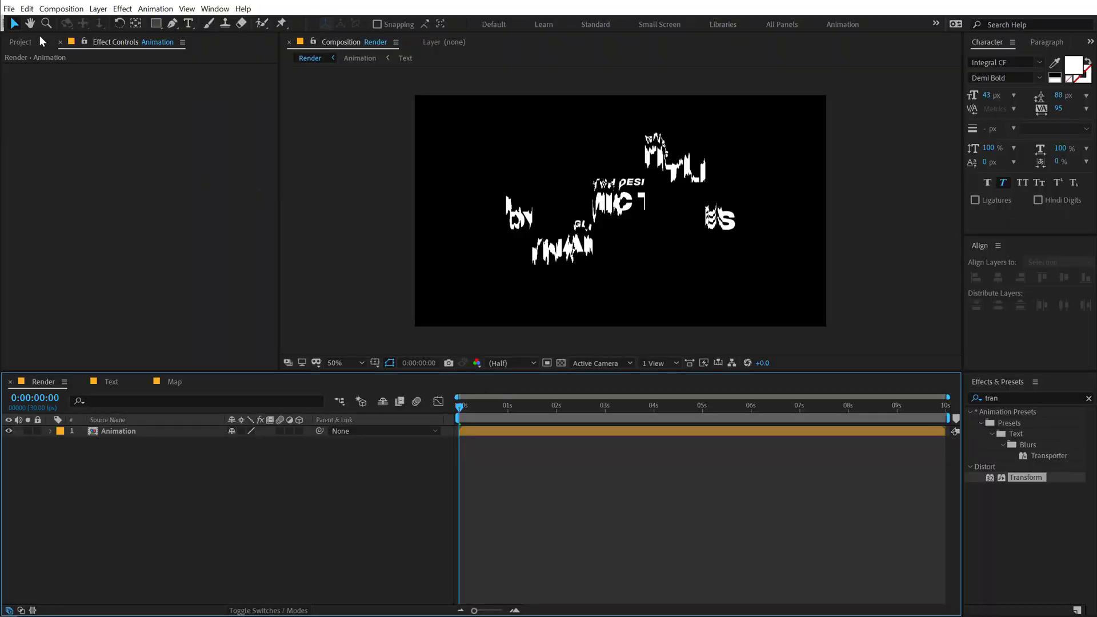
Switch back to After Effects, duplicate the Map composition and open the copy.
left_click(13, 46)
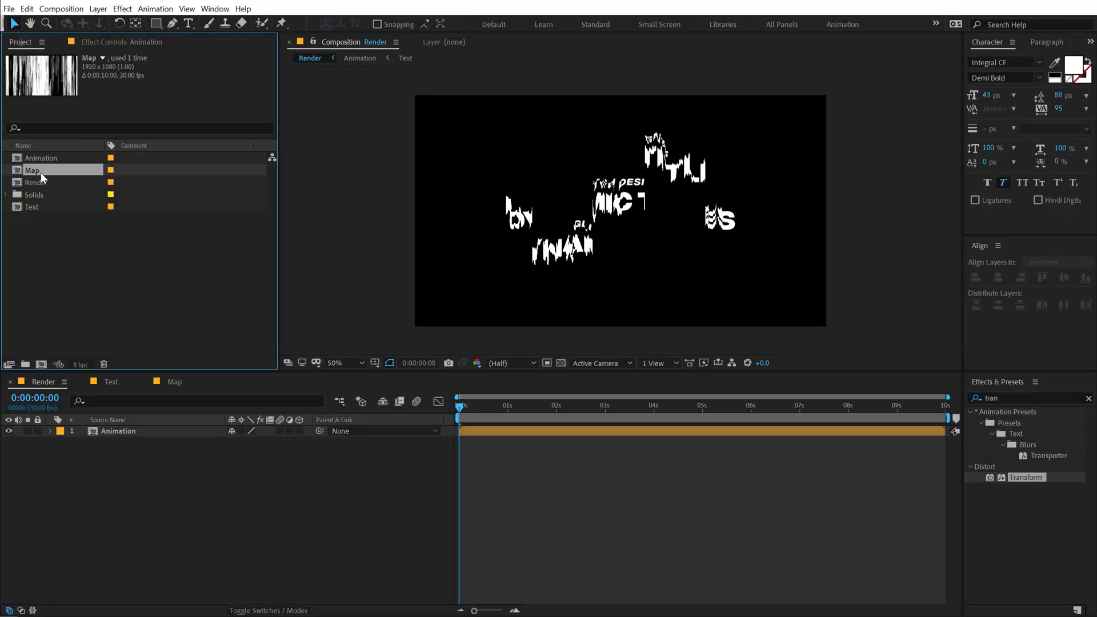
key("ctrl+d")
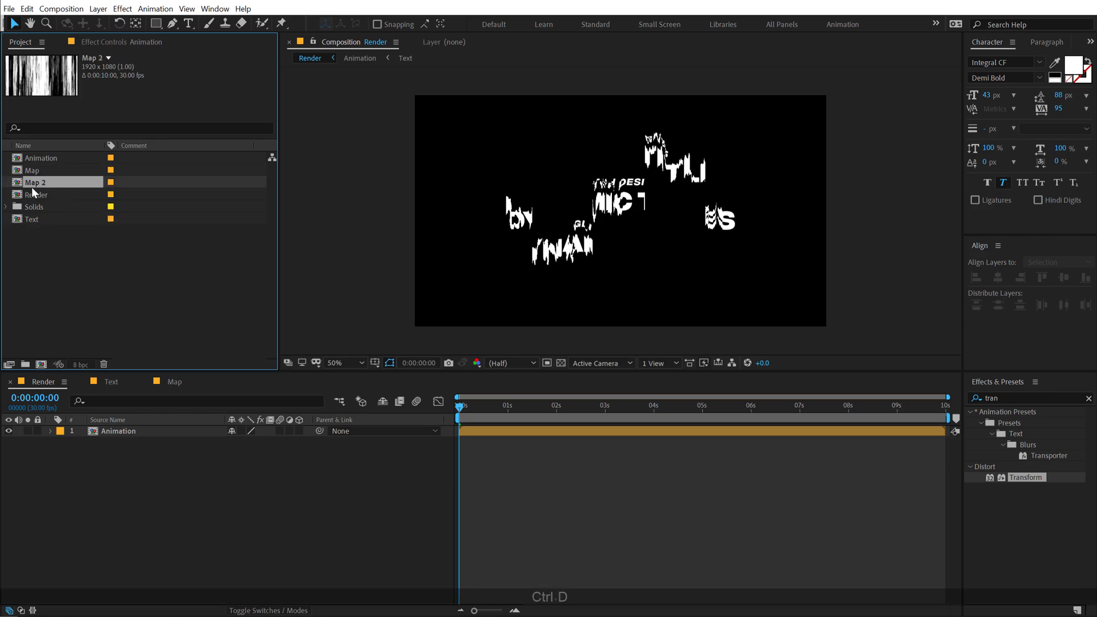
double_click(49, 182)
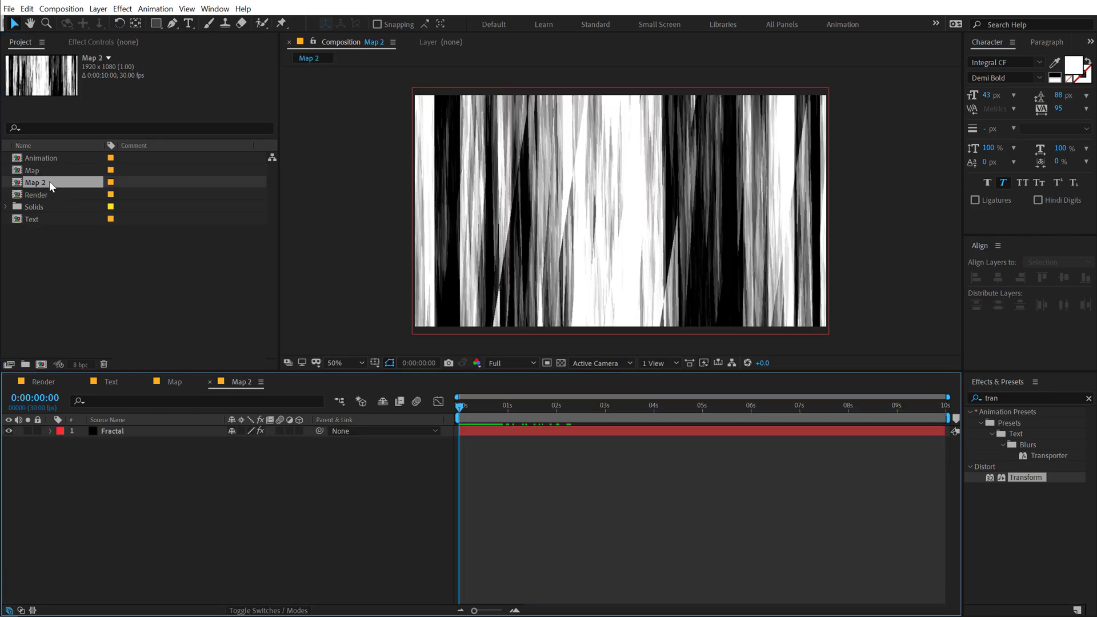
Set the Fractal layer's rotation in Map 2 to 0° so its streaks run horizontally.
key("r")
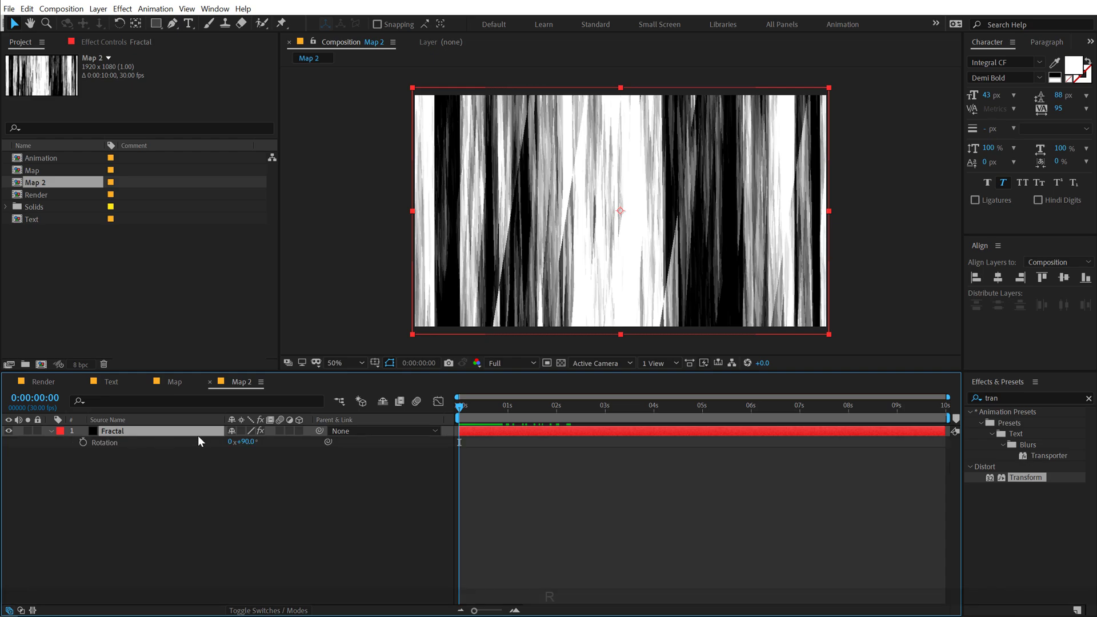
left_click(245, 442)
type("90")
key("Return")
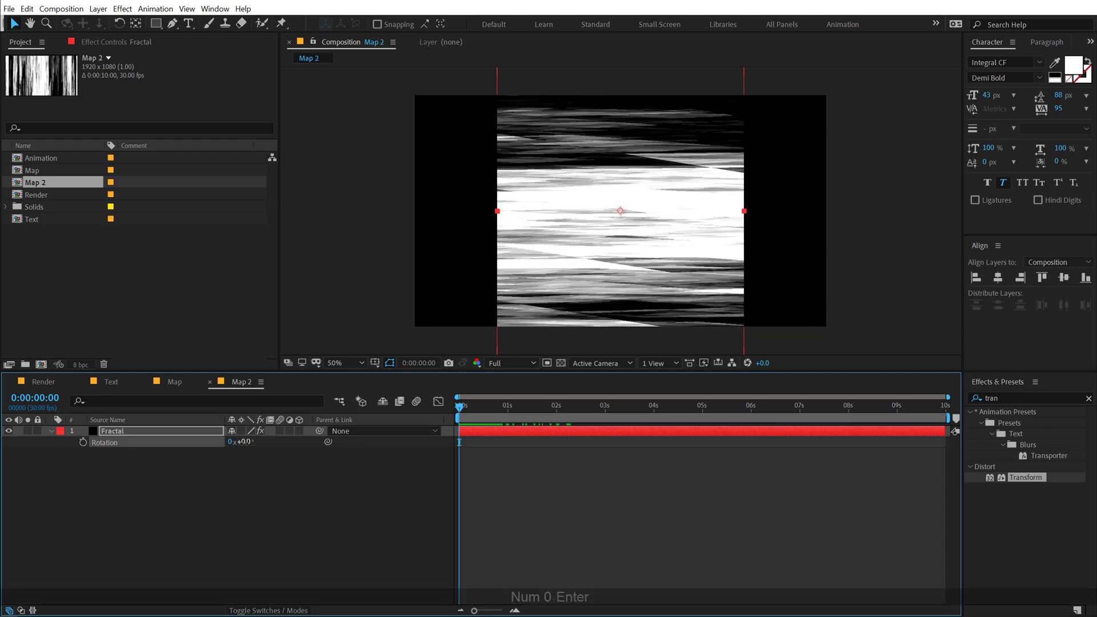
Set the Fractal layer's scale in Map 2 to 100% in both width and height.
key("s")
left_click(245, 444)
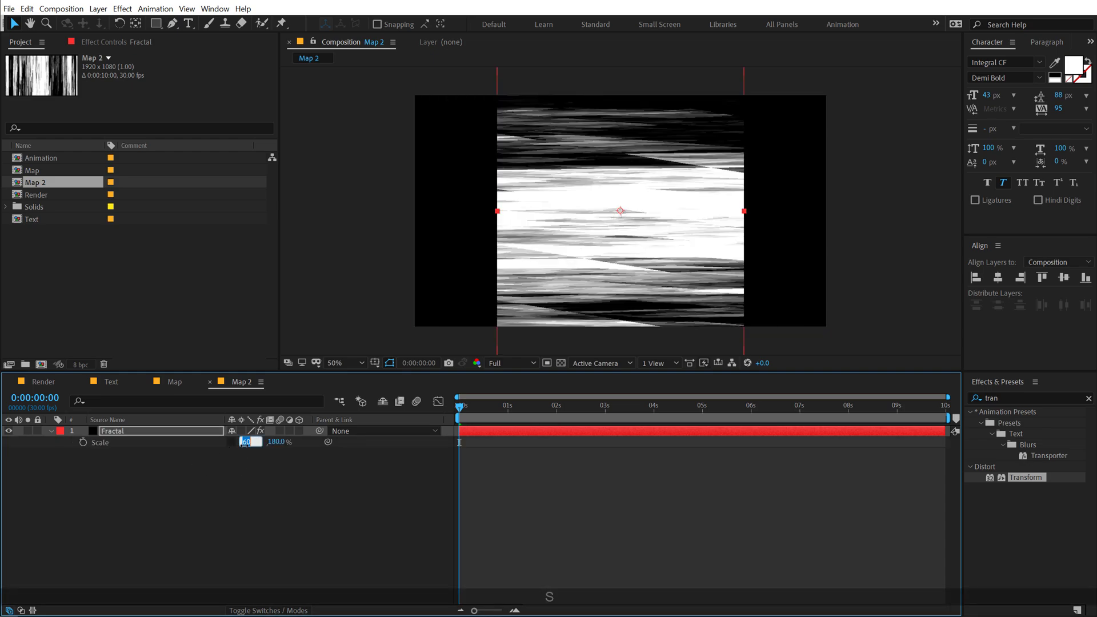
type("100")
key("Return")
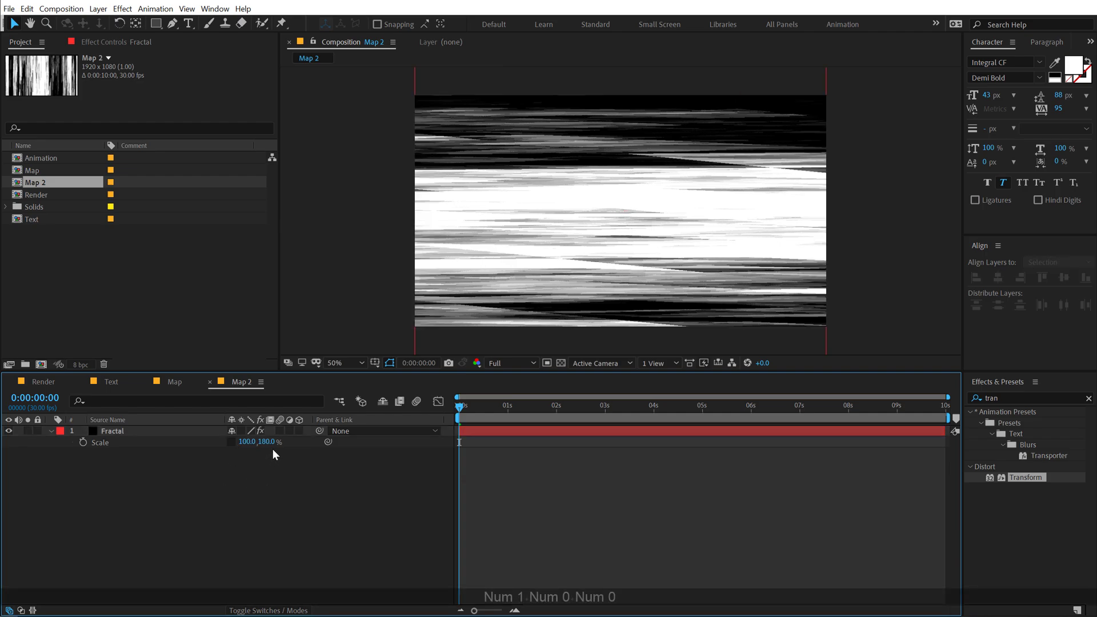
left_click(268, 443)
type("100")
key("Return")
Add Map 2 to the Render composition below the Animation layer and hide it.
left_click(52, 382)
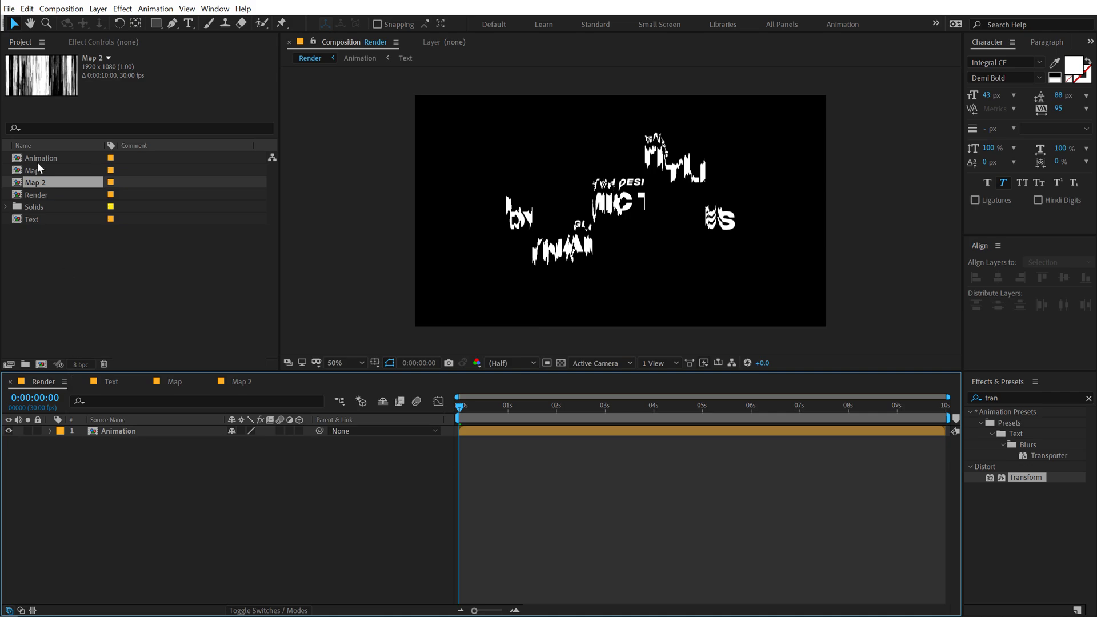
left_click_drag(39, 185, 75, 465)
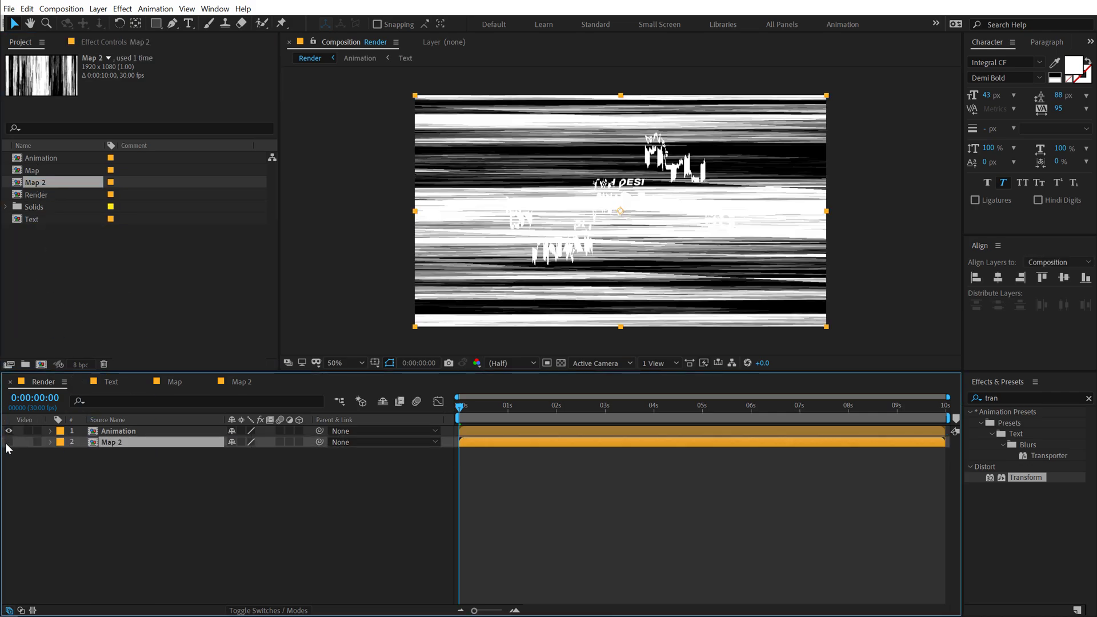
right_click(83, 494)
mouse_move(240, 362)
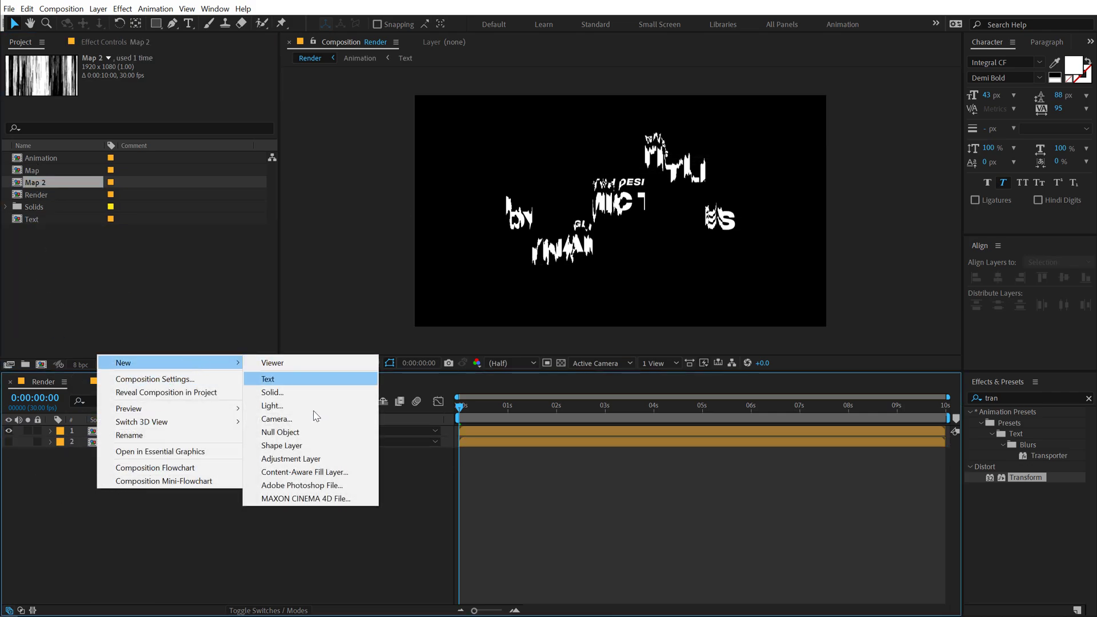
left_click(290, 459)
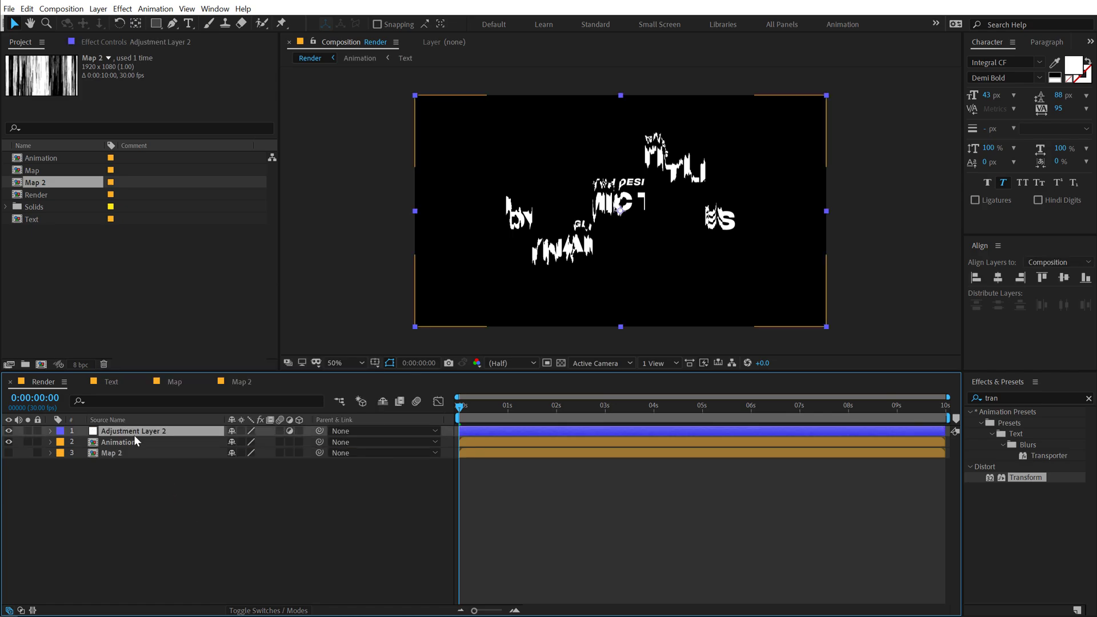
key("Delete")
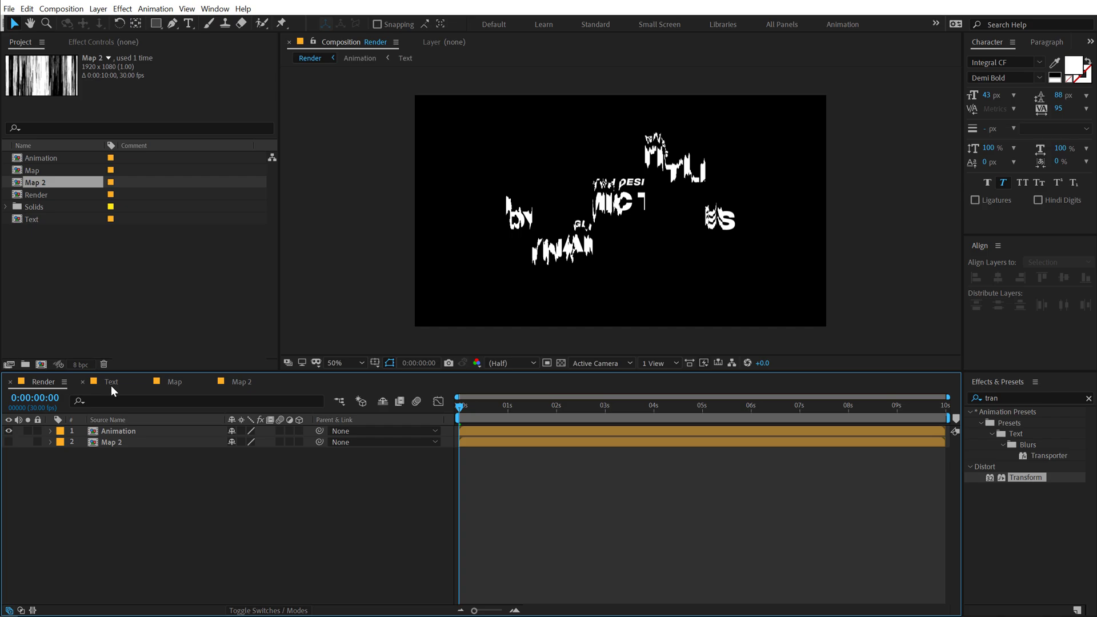
Copy the Displacement adjustment layer from the Animation composition to the top of Render, and show layer names instead of source names.
double_click(113, 431)
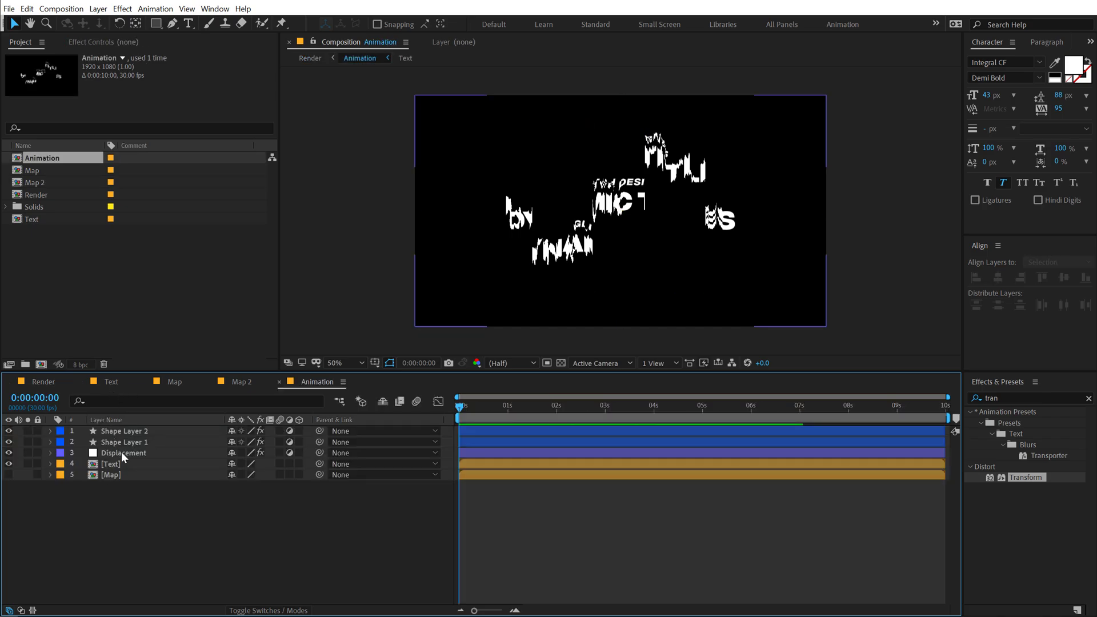
left_click(121, 453)
key("ctrl+c")
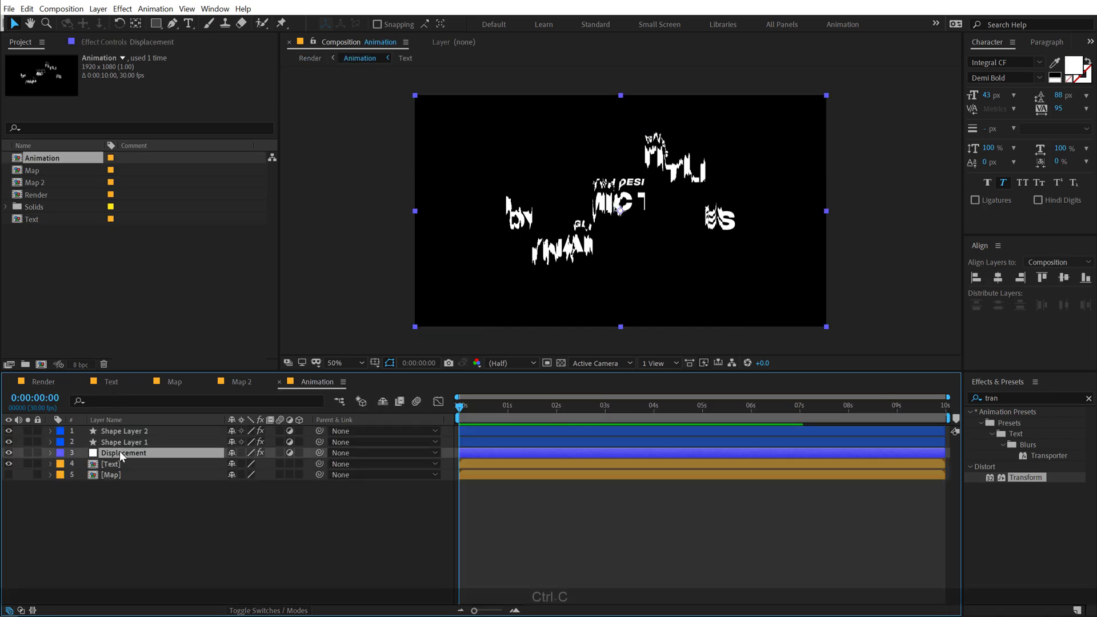
left_click(54, 384)
key("ctrl+v")
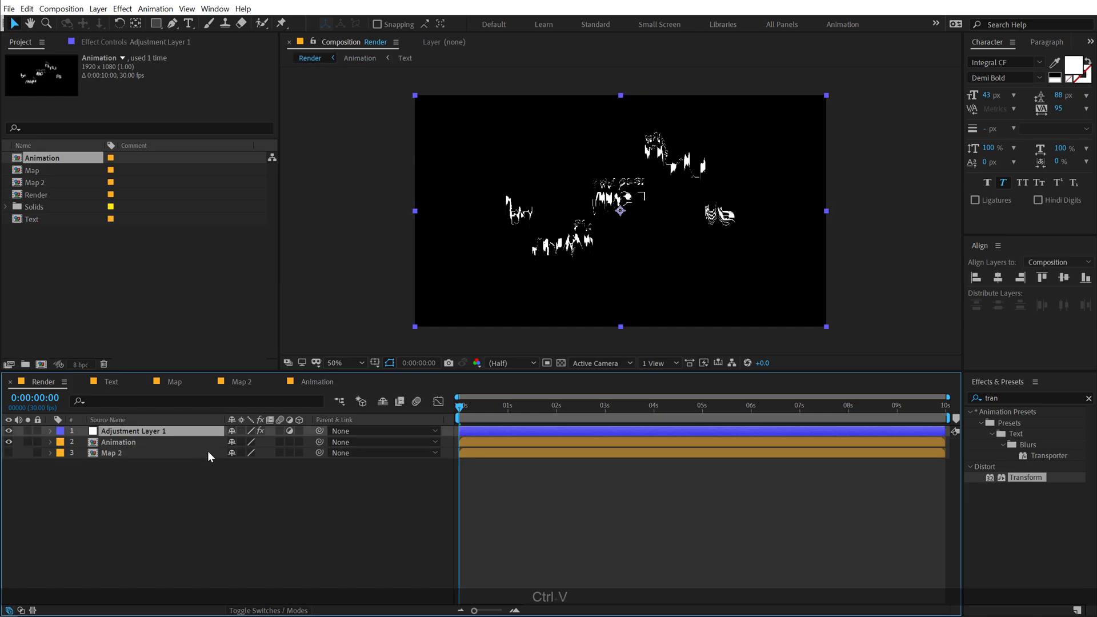
left_click(166, 420)
Set the displacement map layer of the Displacement layer's Displacement Map effect to Map 2.
left_click(120, 43)
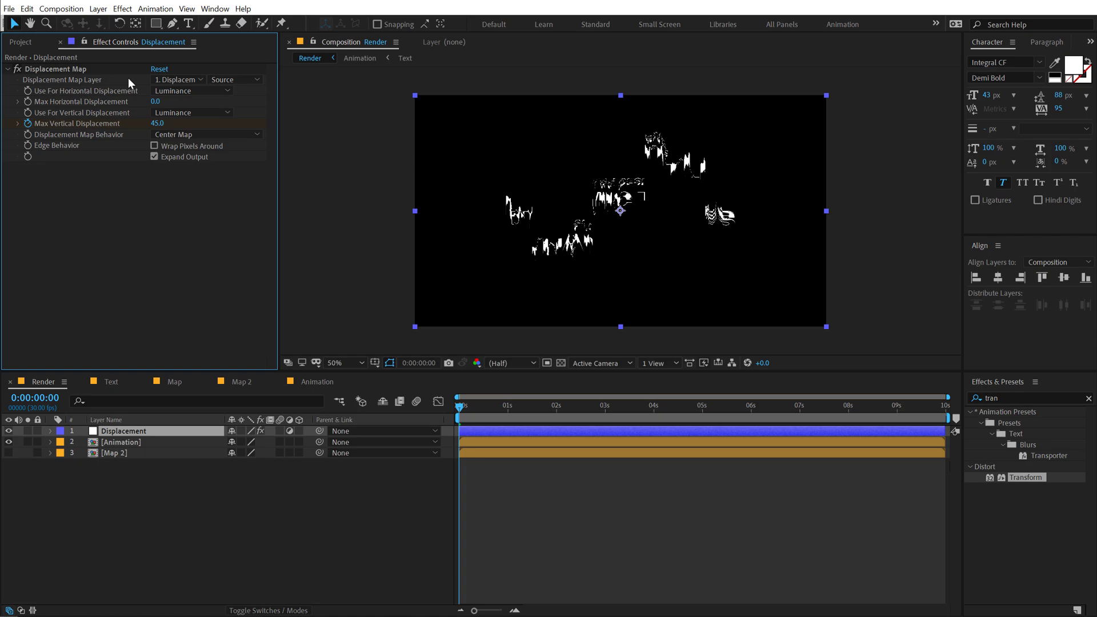
left_click(187, 81)
left_click(191, 139)
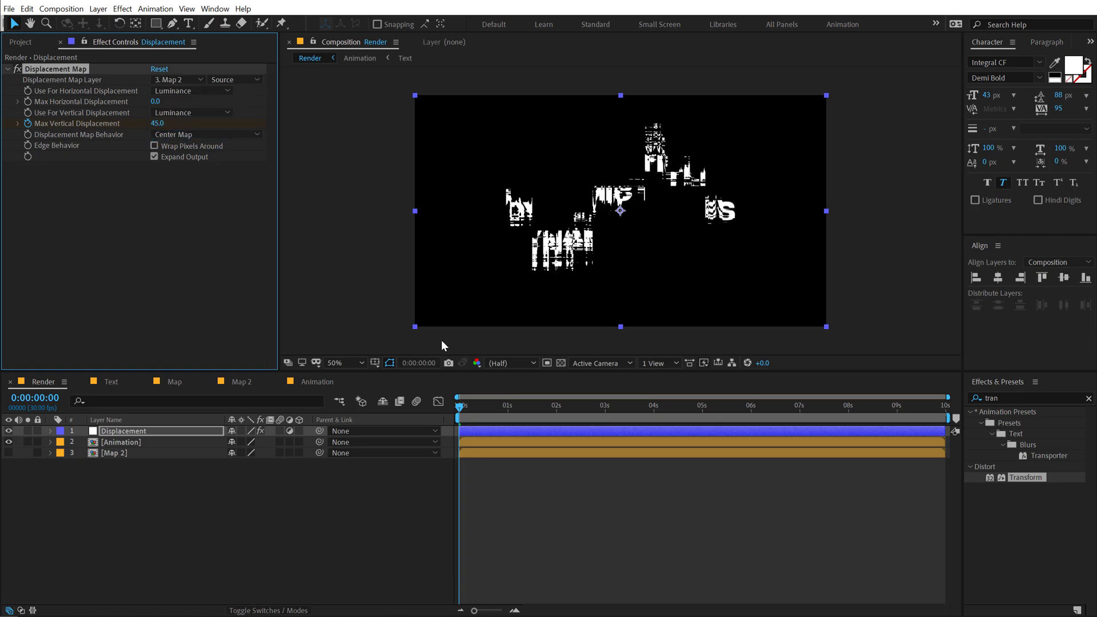
Try stacking two duplicates of the Displacement Map effect on the Displacement layer, and undo both duplicates.
mouse_move(460, 407)
left_mouse_down()
mouse_move(498, 410)
mouse_move(441, 411)
mouse_move(491, 417)
mouse_move(458, 423)
left_mouse_up()
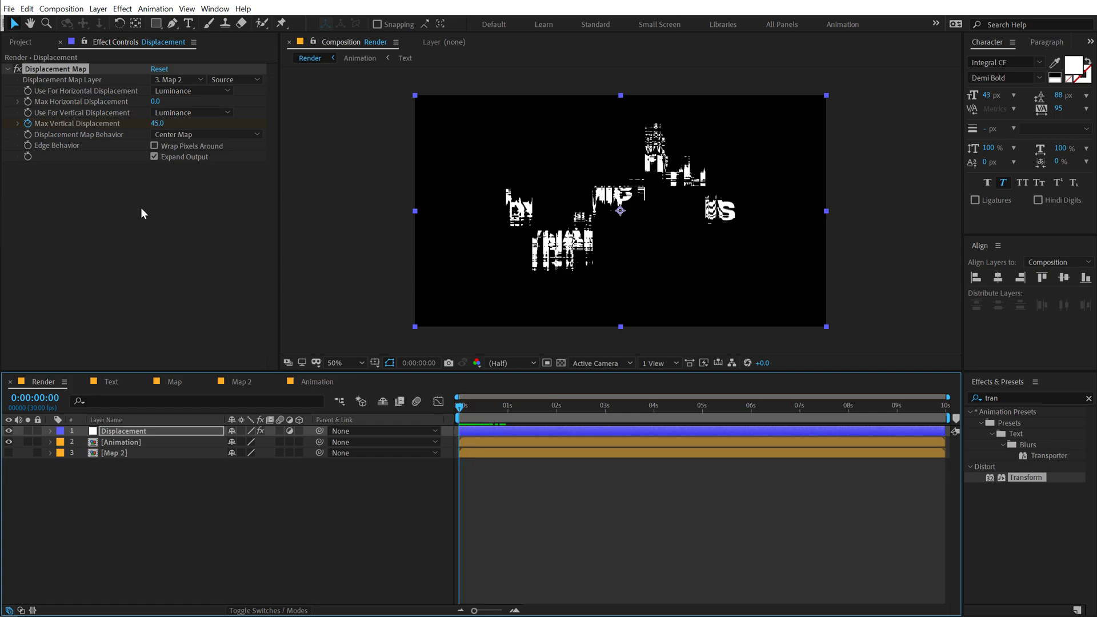
left_click(64, 67)
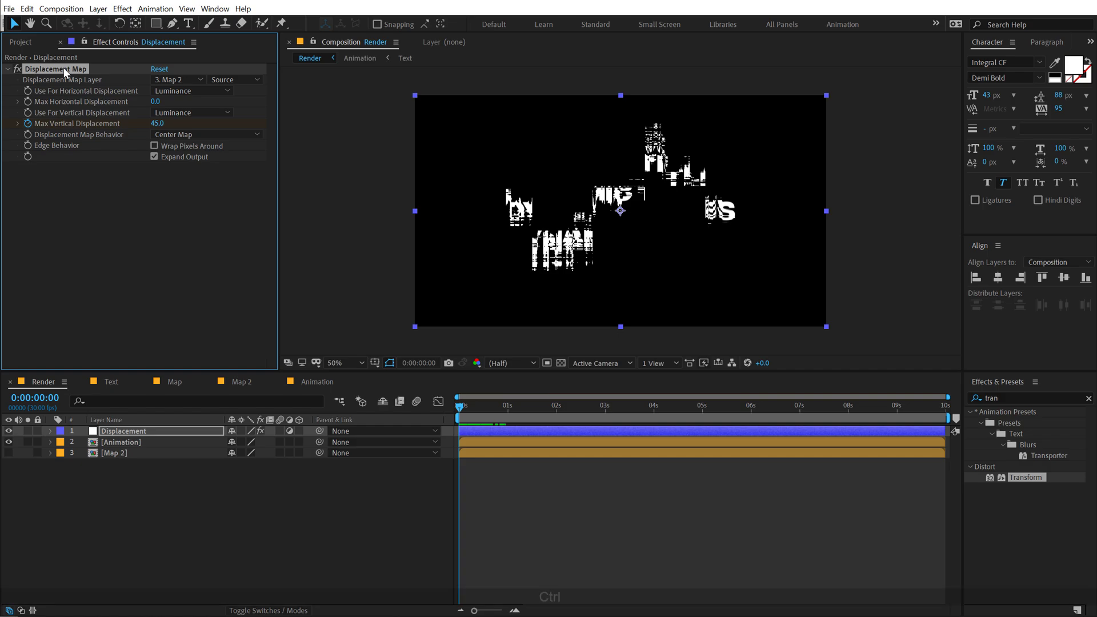
key("ctrl+d")
key("ctrl+d")
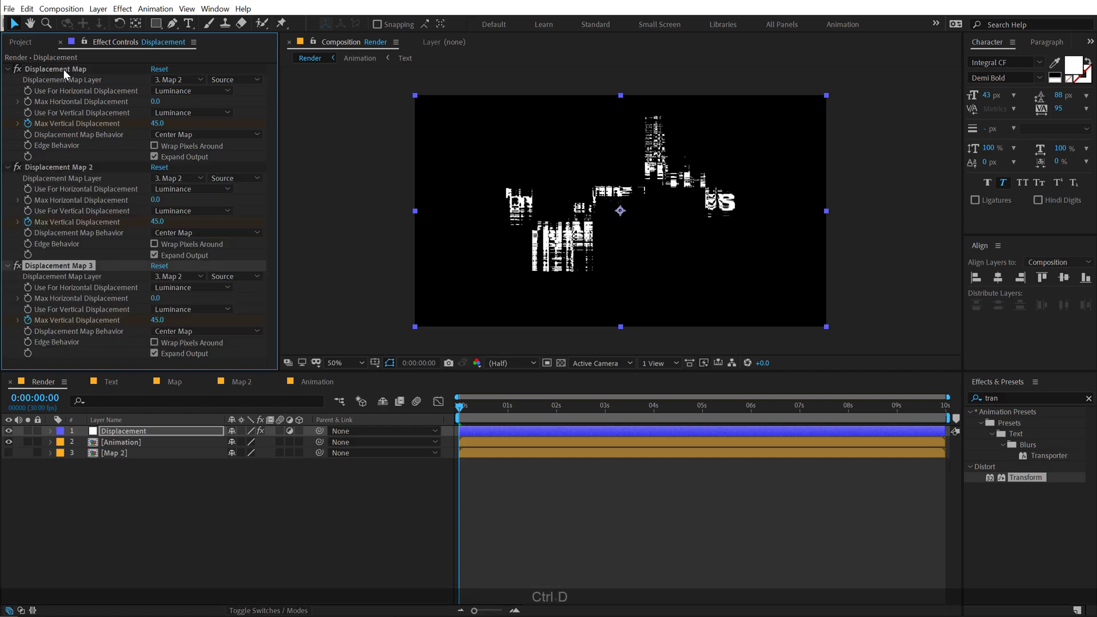
mouse_move(460, 409)
left_mouse_down()
mouse_move(491, 410)
mouse_move(458, 412)
left_mouse_up()
key("ctrl+z")
key("ctrl+z")
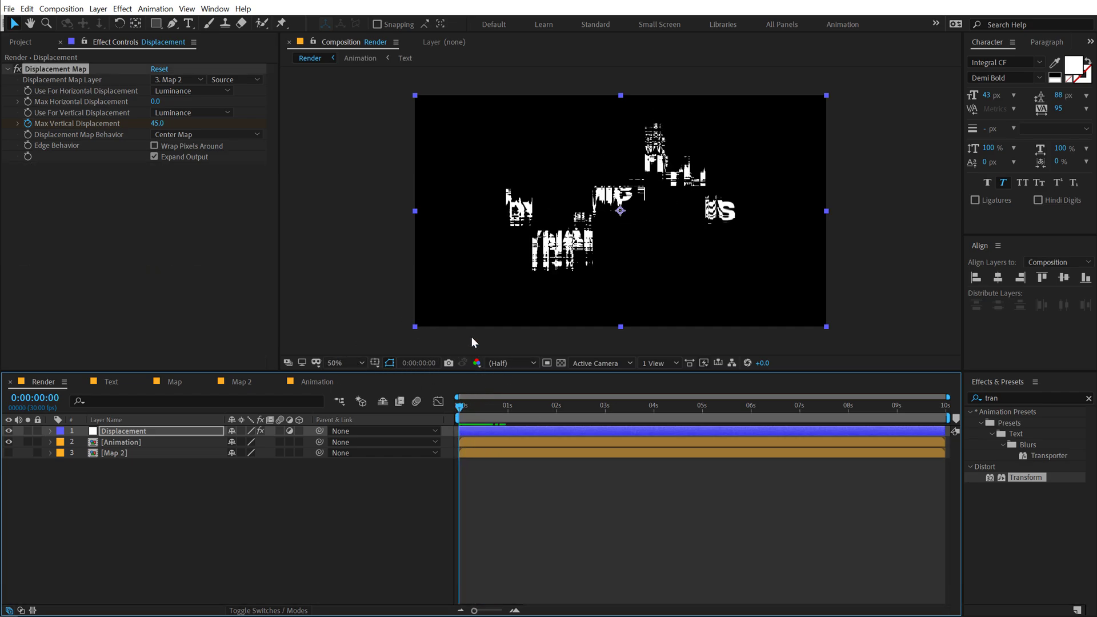
Apply Shift Channels to the Animation layer and set both Take Red From and Take Green From to Full Off.
left_click(125, 441)
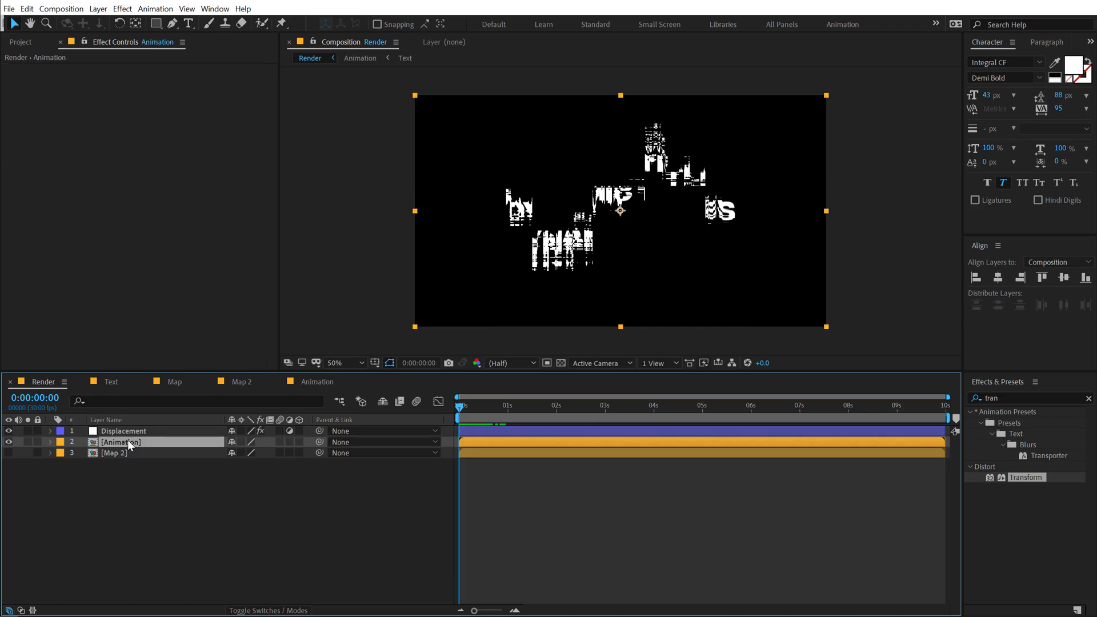
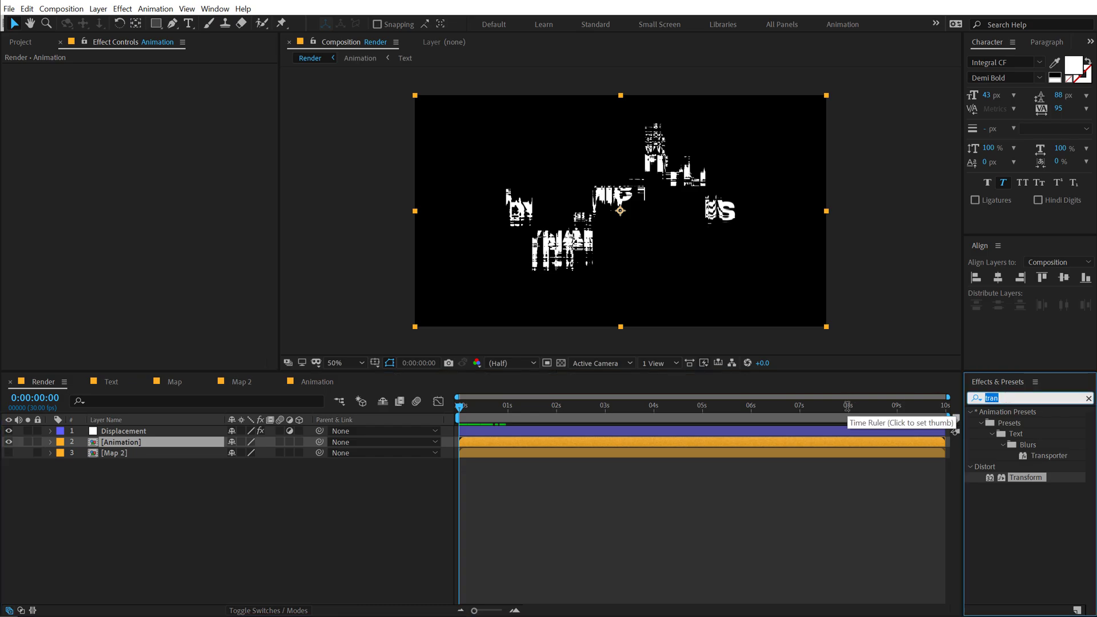
type("shi")
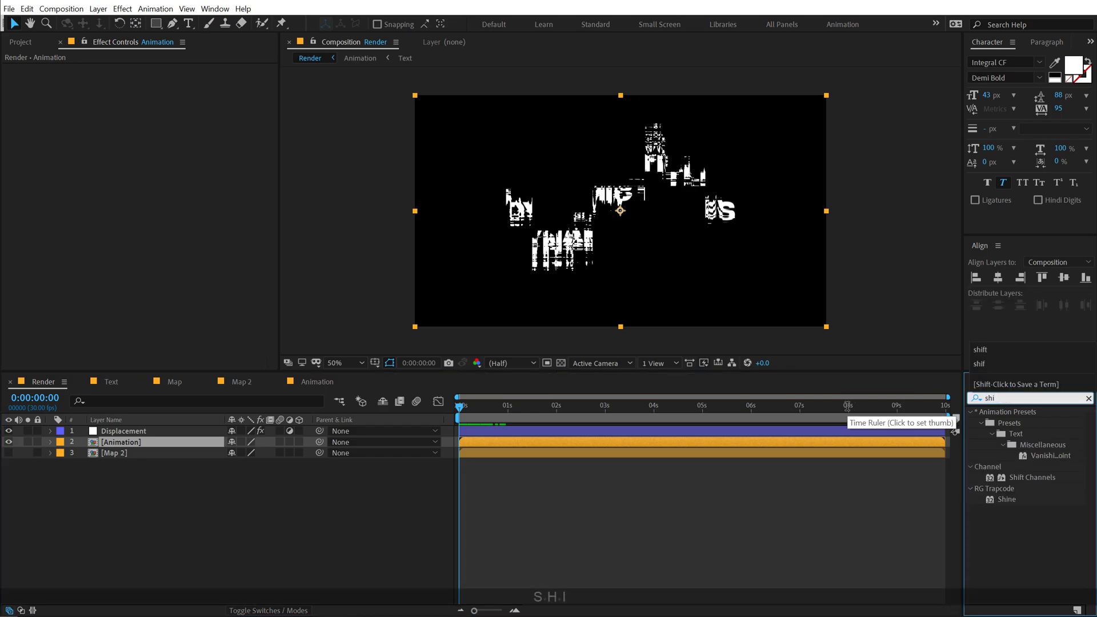
double_click(1029, 479)
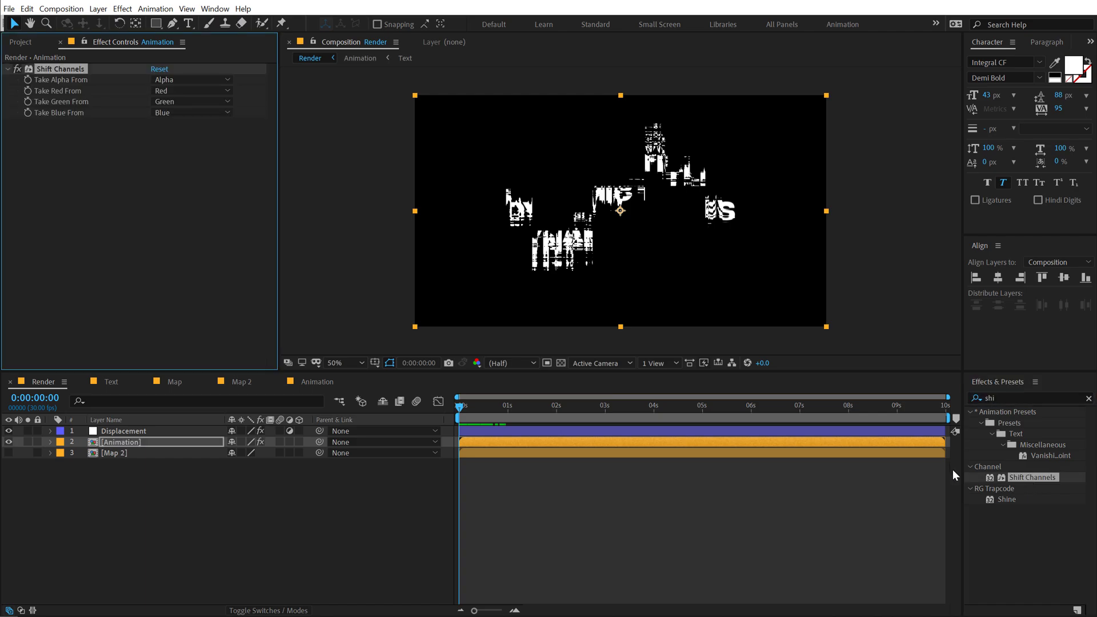
left_click(173, 93)
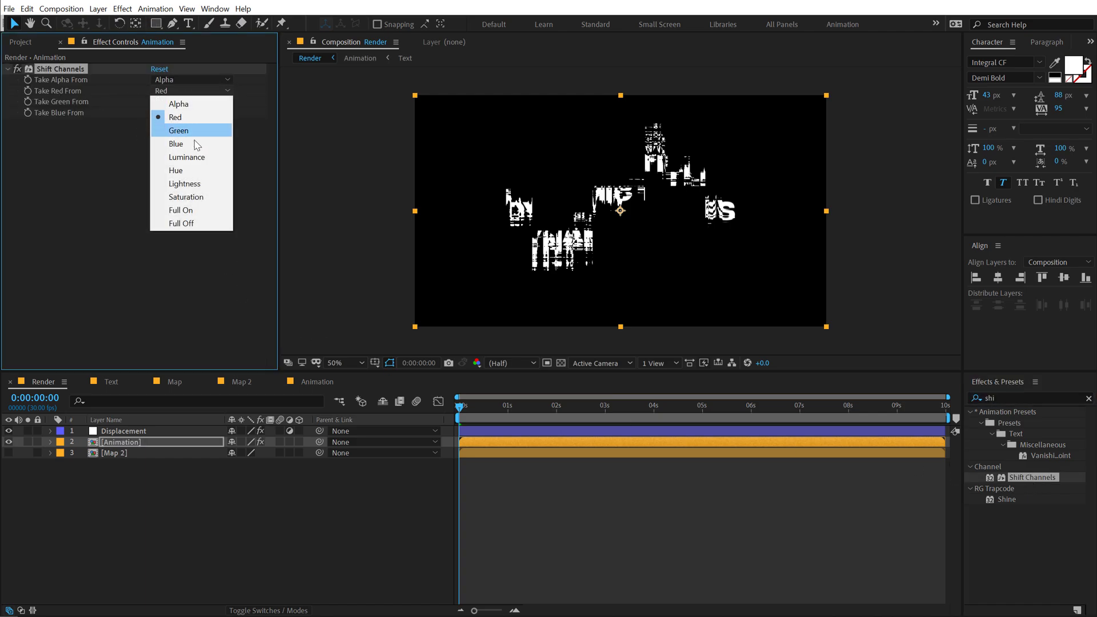
left_click(185, 223)
left_click(170, 100)
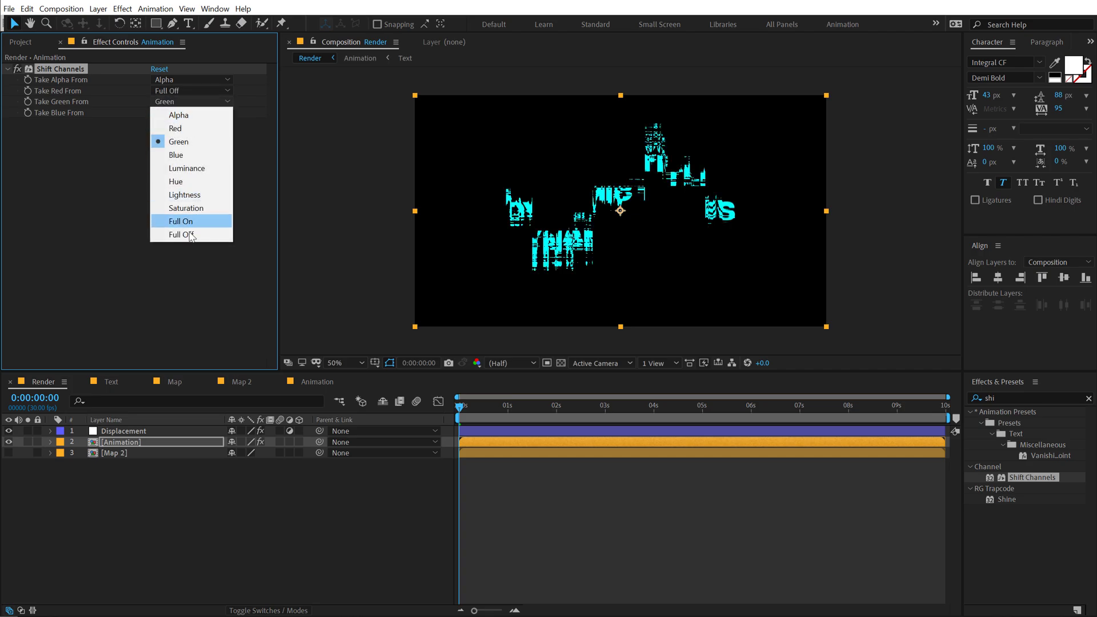
left_click(188, 233)
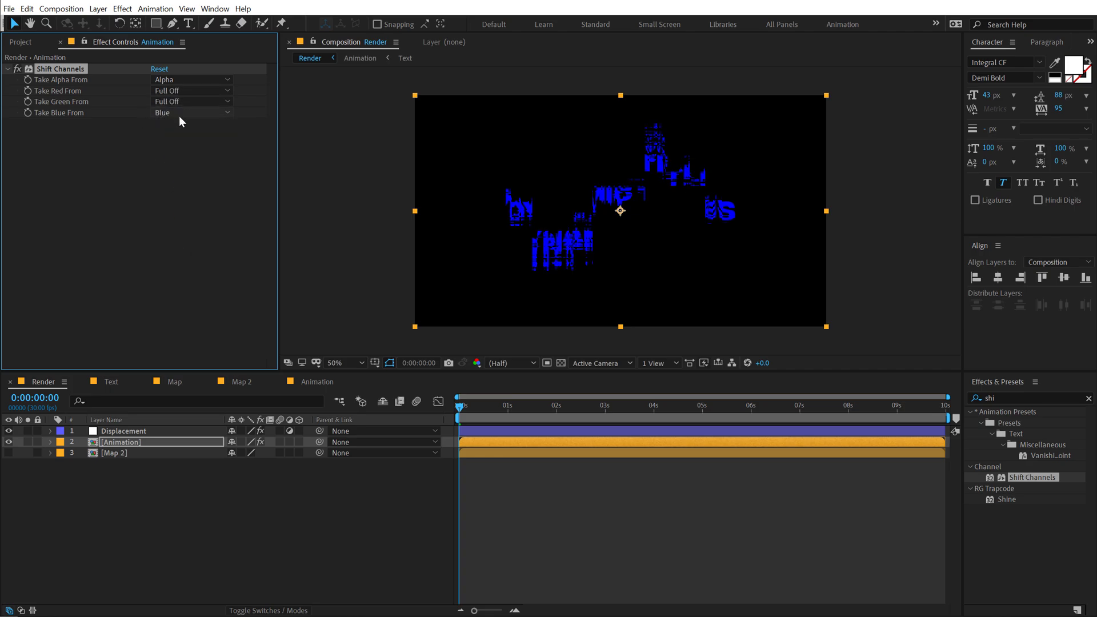
Duplicate the Animation layer and make the copy green only, with Take Blue From at Full Off and Take Green From at Green.
left_click(132, 440)
key("ctrl+d")
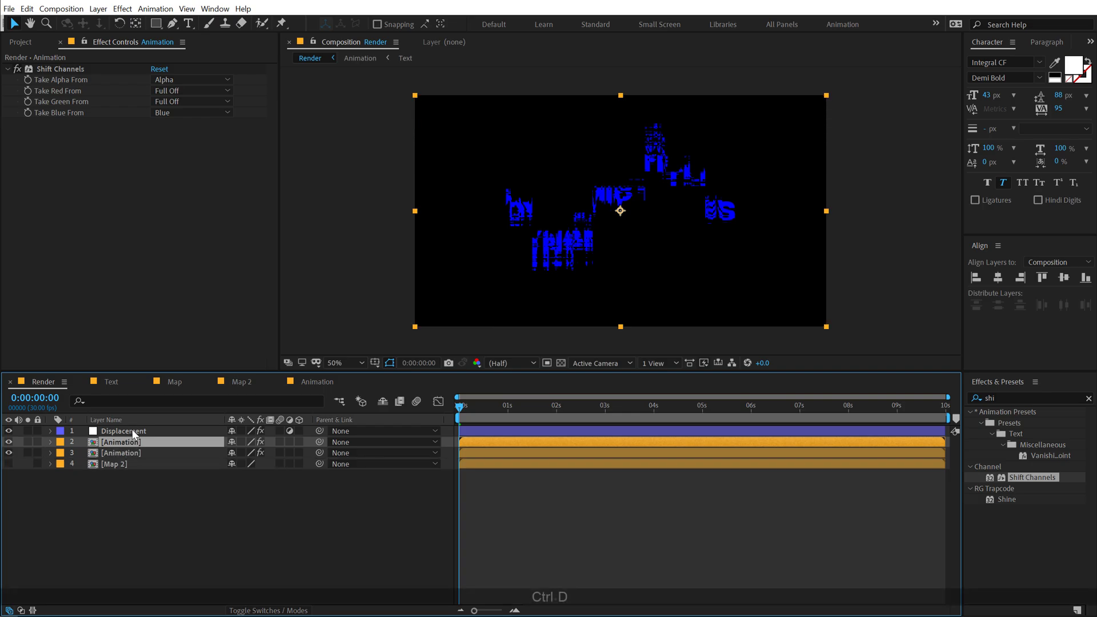
left_click(174, 112)
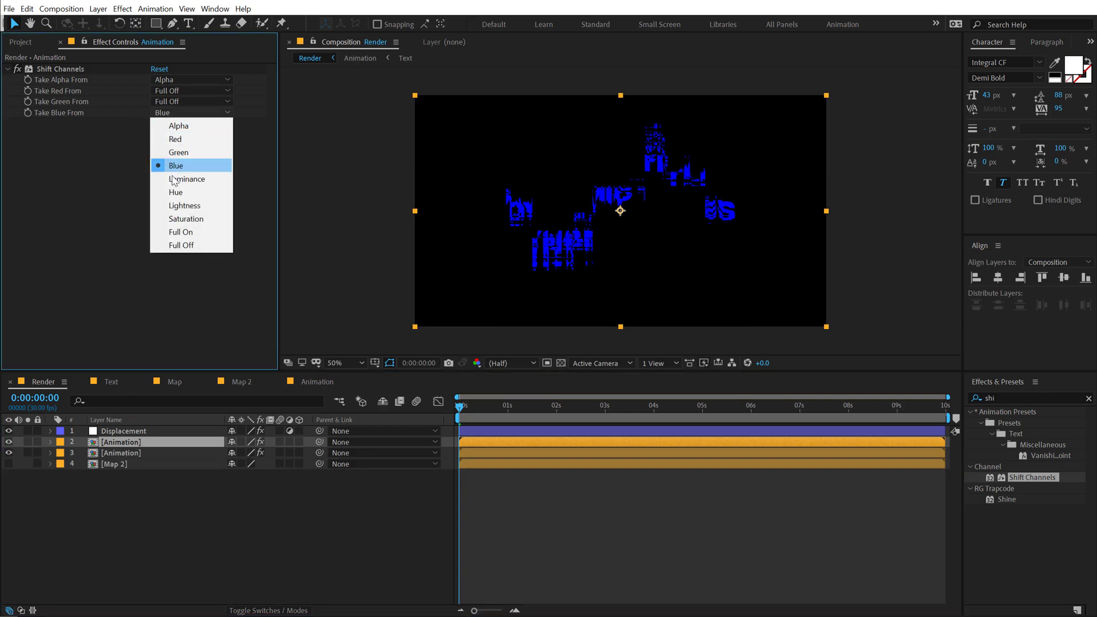
left_click(181, 245)
left_click(170, 101)
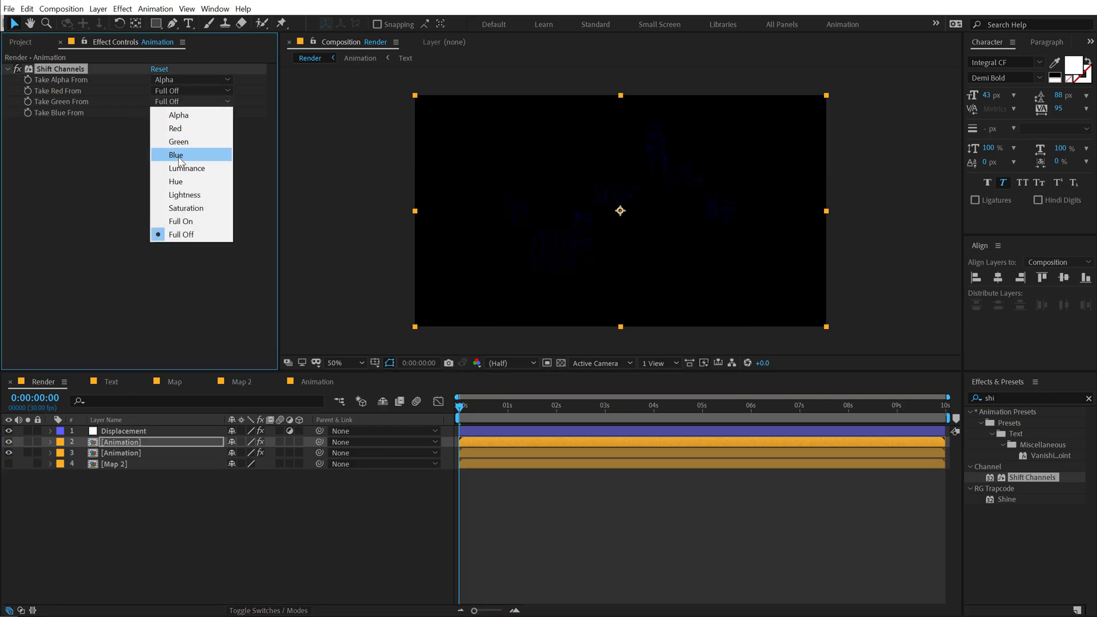
left_click(174, 141)
Duplicate the green Animation layer and make the copy red only, with Take Green From at Full Off and Take Red From at Red.
left_click(112, 442)
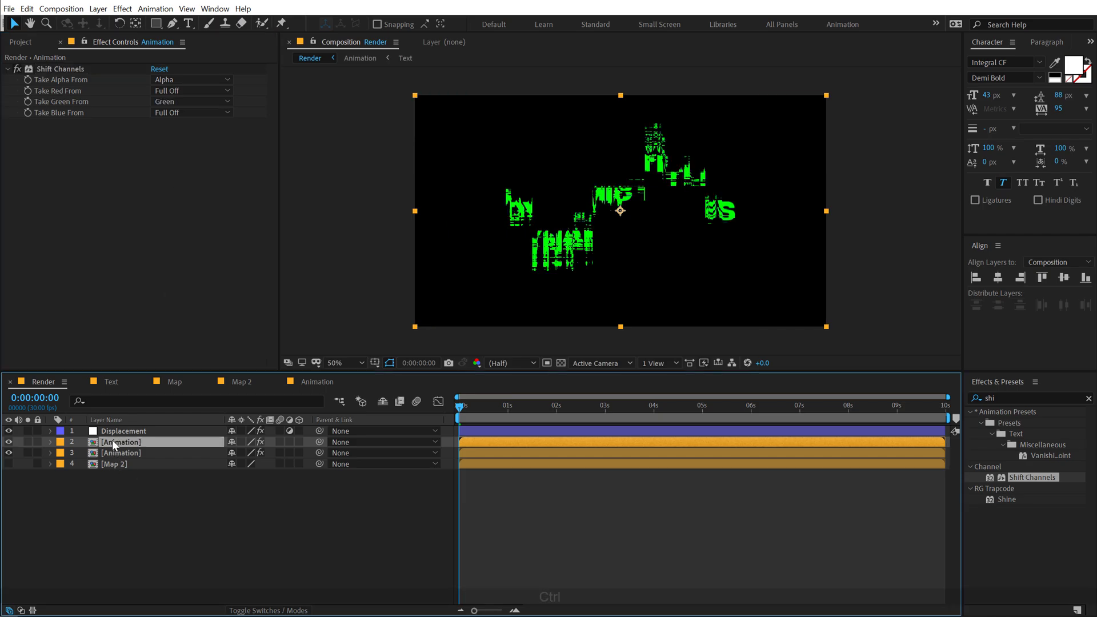
key("ctrl+d")
left_click(189, 101)
left_click(186, 235)
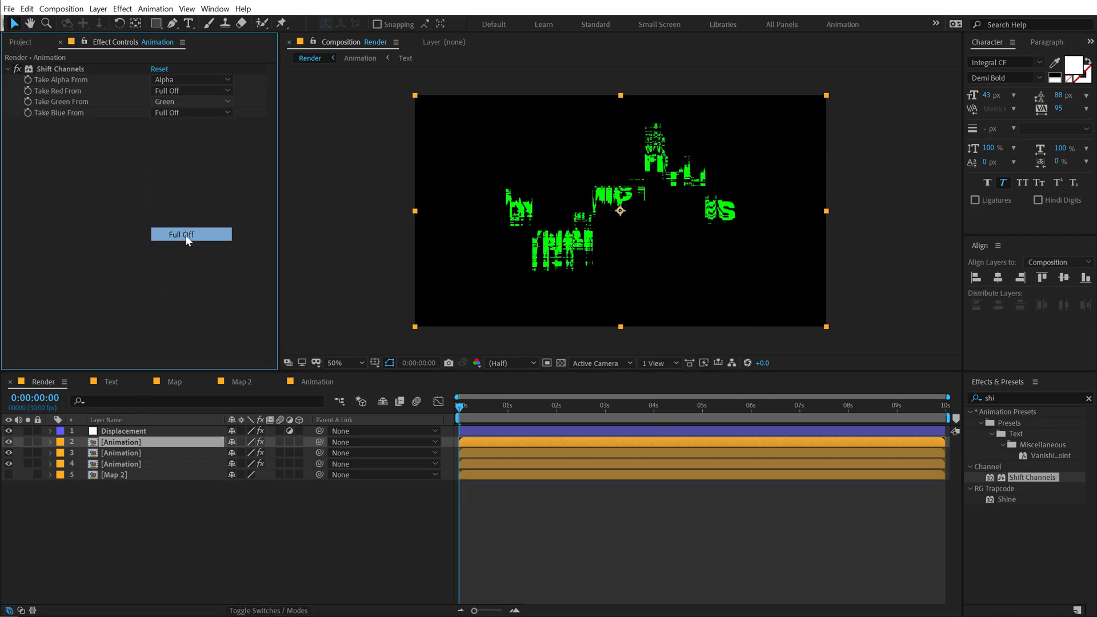
left_click(172, 91)
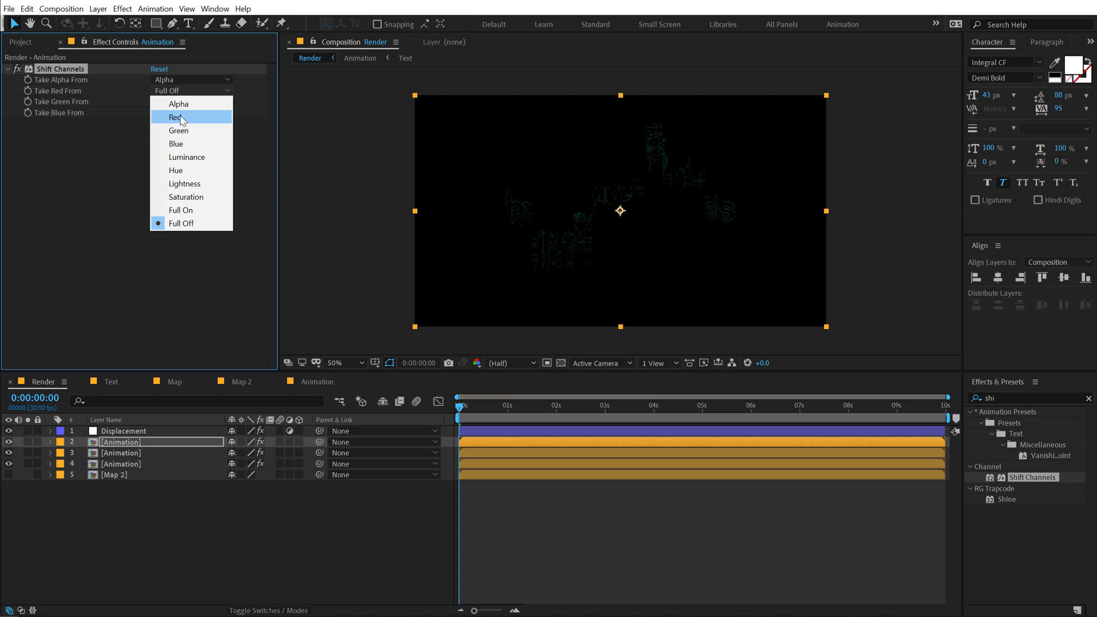
left_click(181, 119)
Set the blending mode of the red and green Animation layers to Add.
left_click(115, 442)
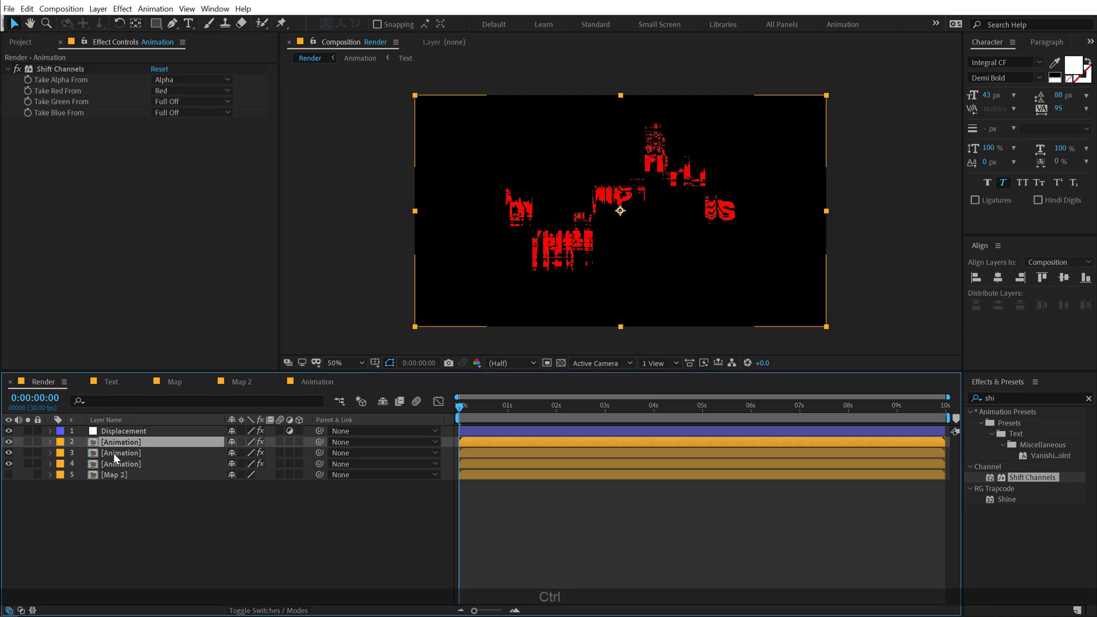
left_click(113, 454, "ctrl")
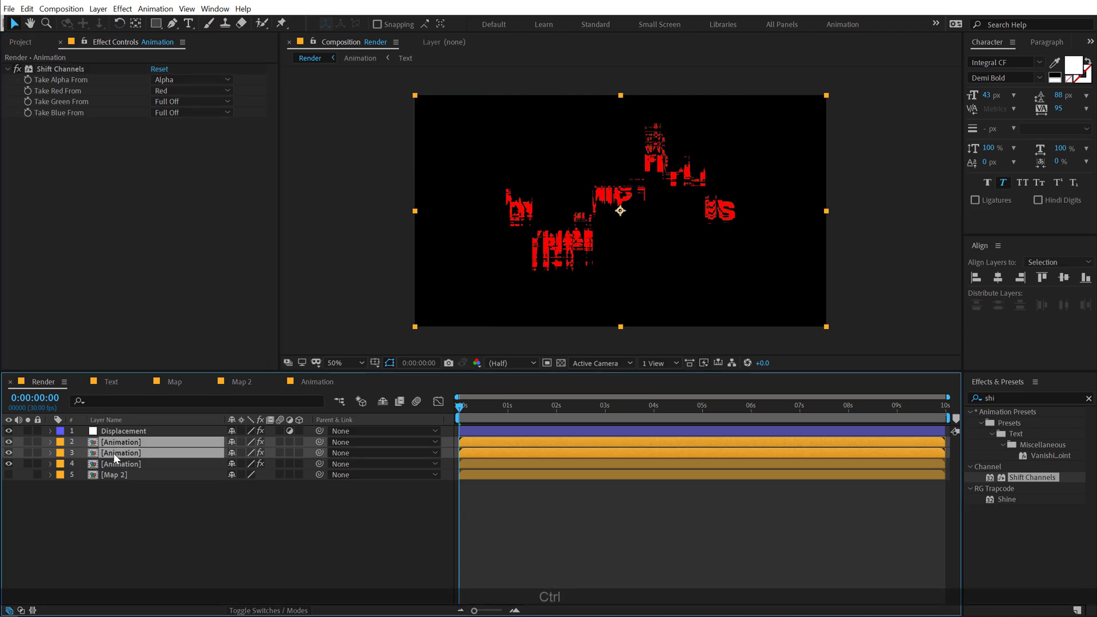
key("F4")
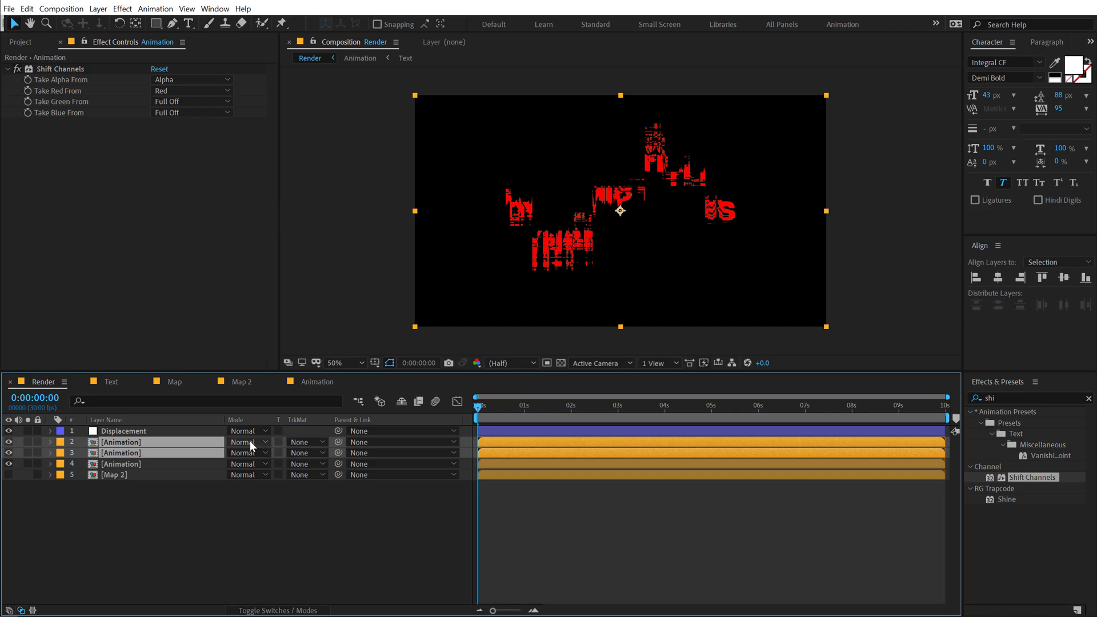
left_click(249, 441)
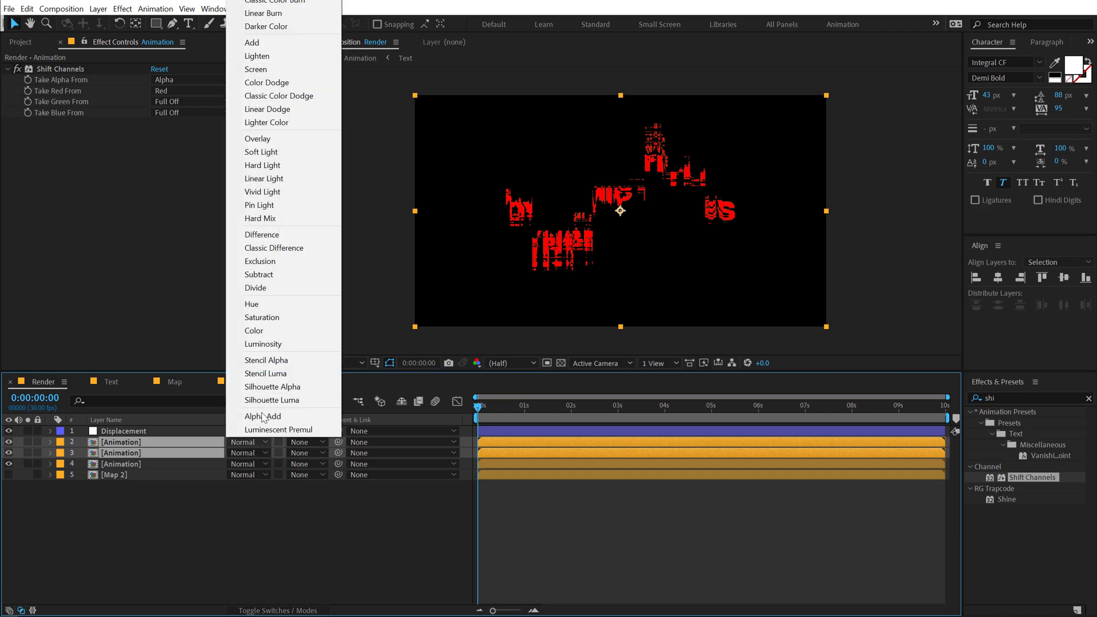
left_click(264, 46)
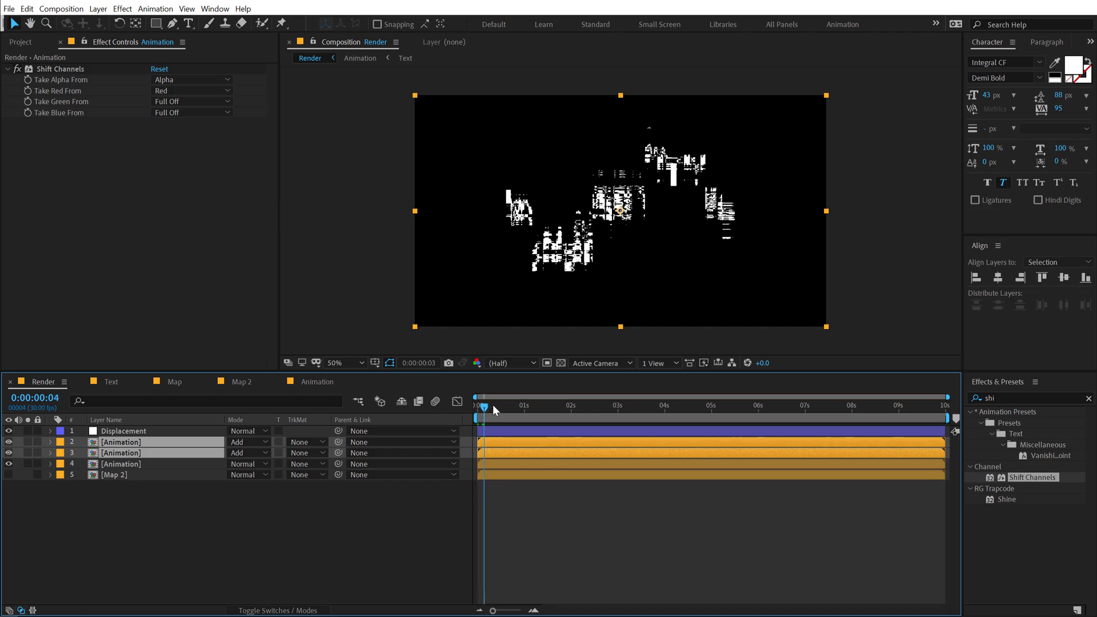
Stagger the green and red Animation layers to start about 2 and 4 frames in, and preview the colour split.
scroll(482, 447, "up", 4)
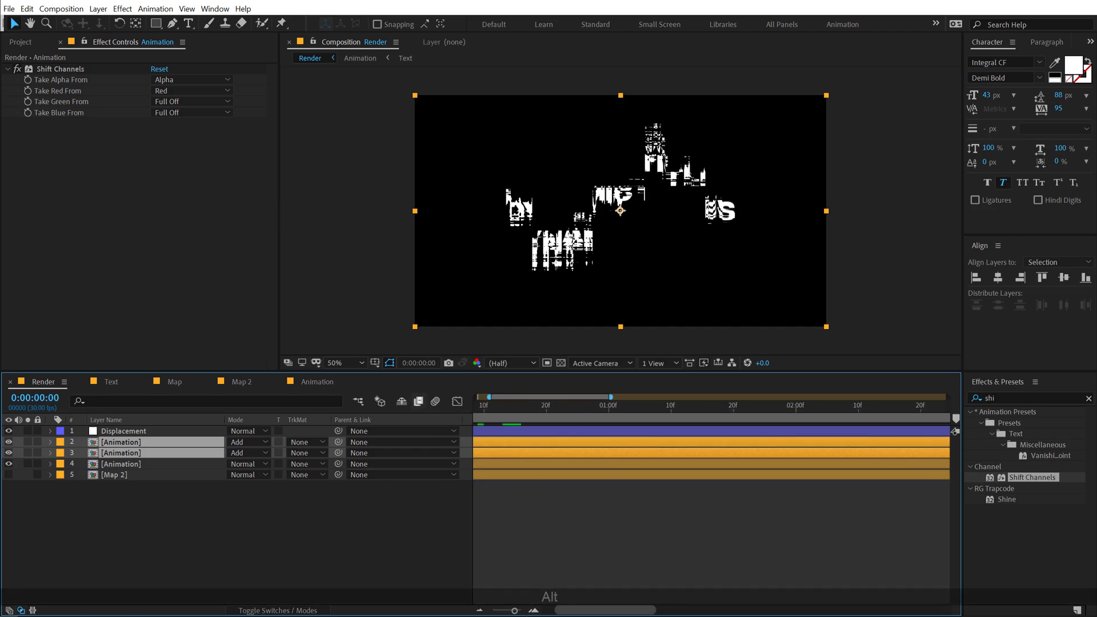
left_click_drag(483, 452, 510, 443)
left_click(499, 485)
key("space")
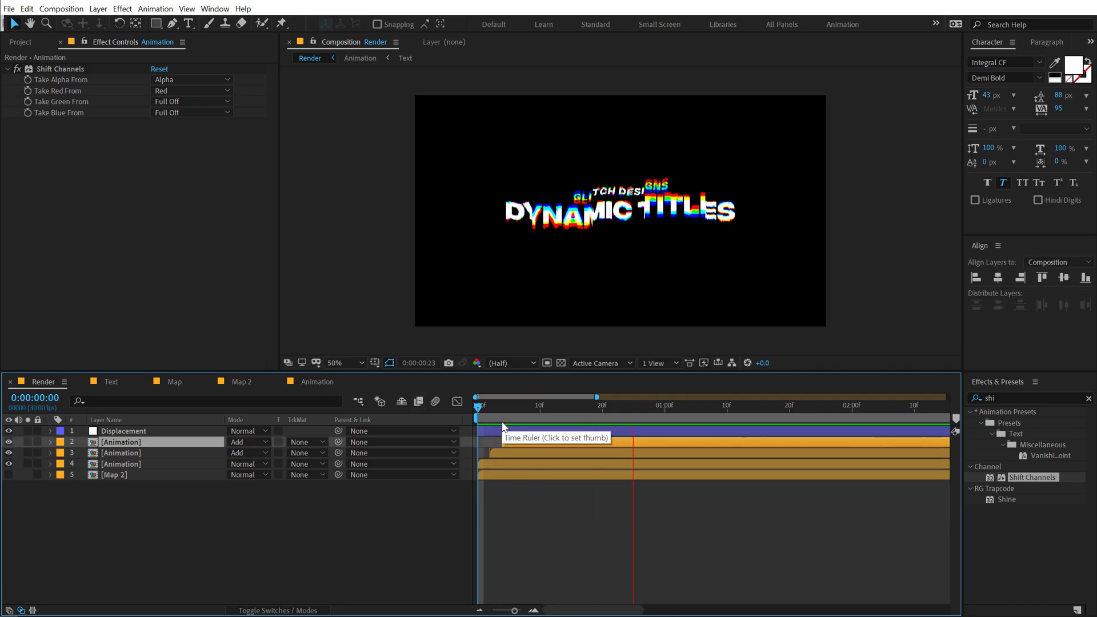
key("space")
left_click_drag(478, 418, 459, 440)
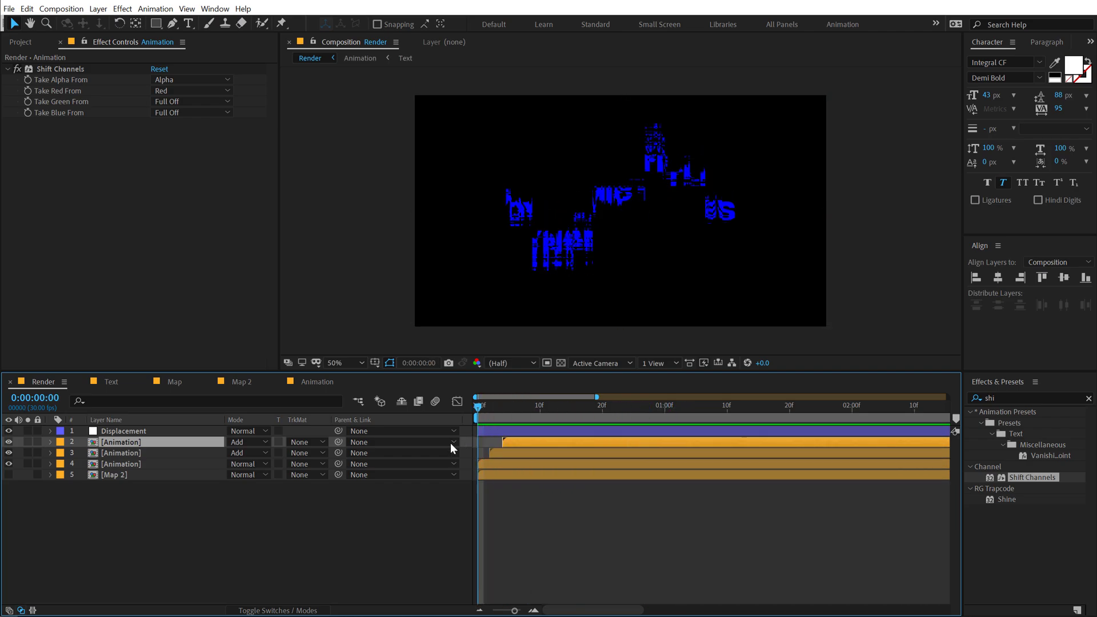
Add a new adjustment layer at the top of the Render composition and name it 3D.
left_click(99, 582)
right_click(146, 537)
mouse_move(226, 411)
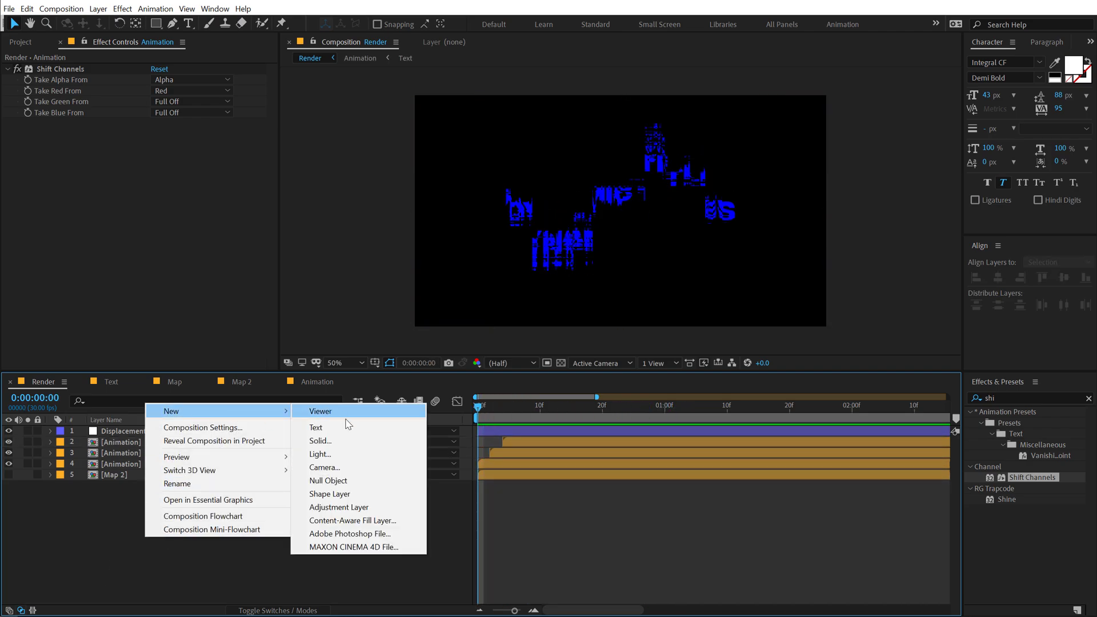
left_click(344, 509)
key("Return")
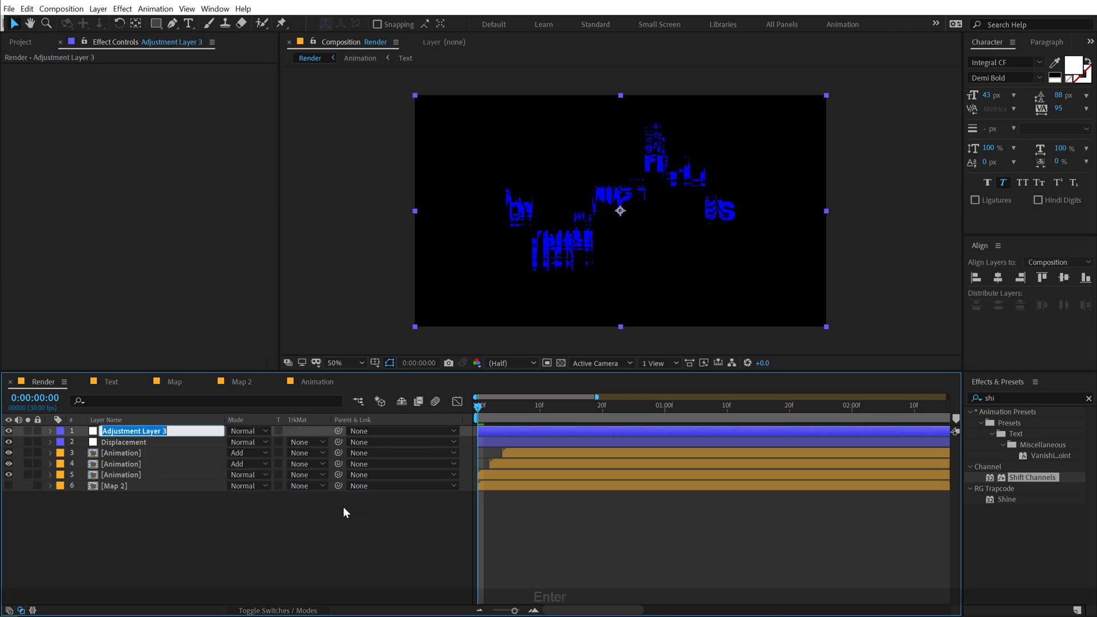
type("3D")
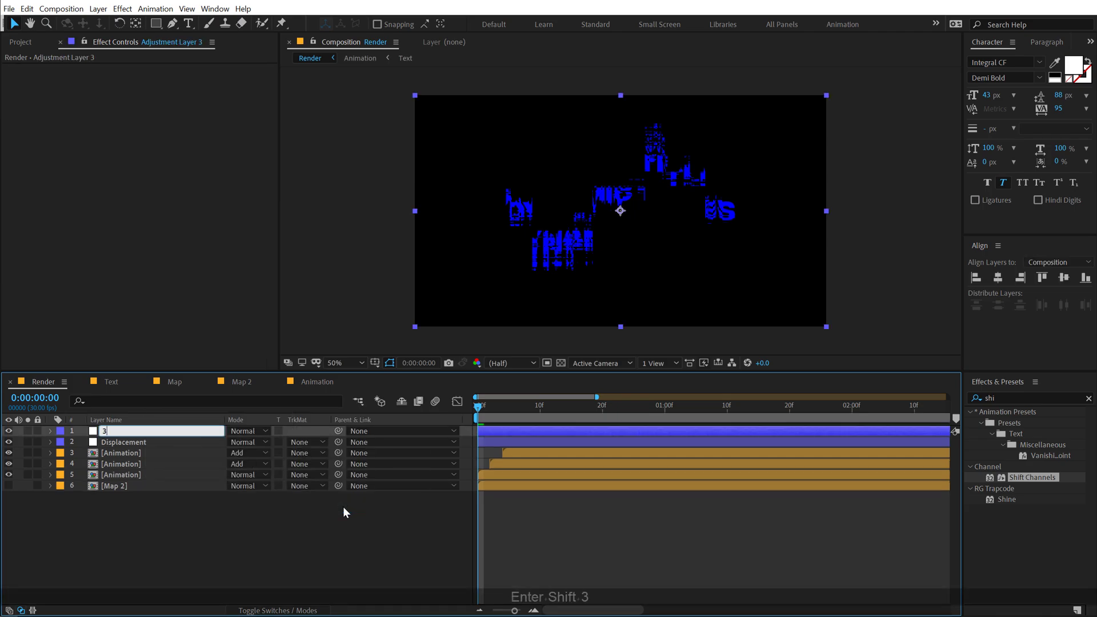
left_click(243, 550)
Apply the Basic 3D effect to the 3D adjustment layer.
left_click(125, 433)
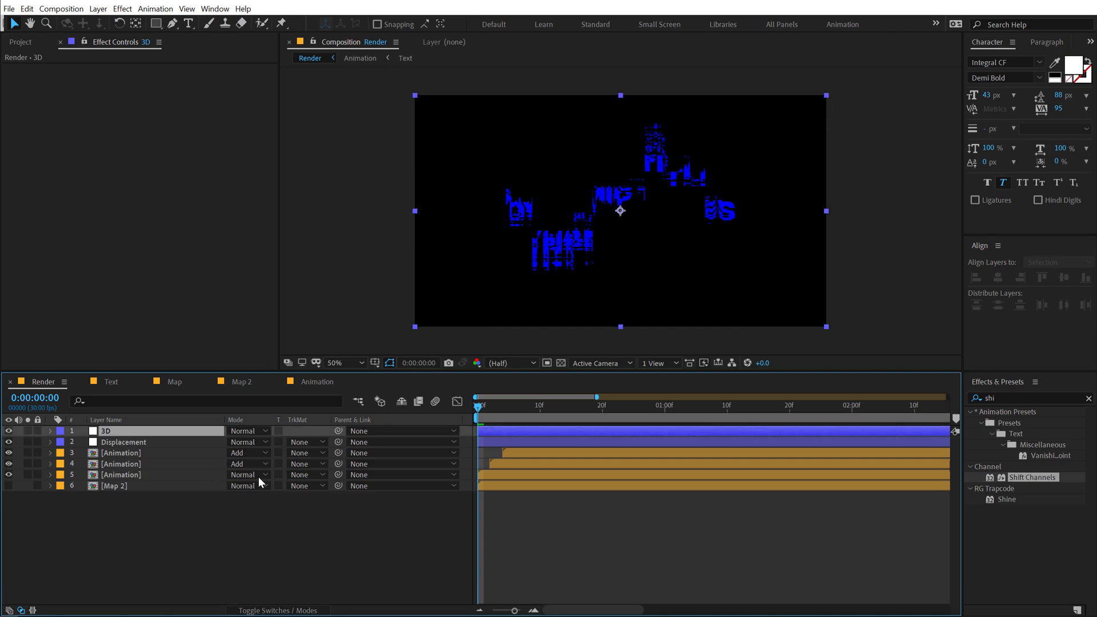
left_click(1002, 398)
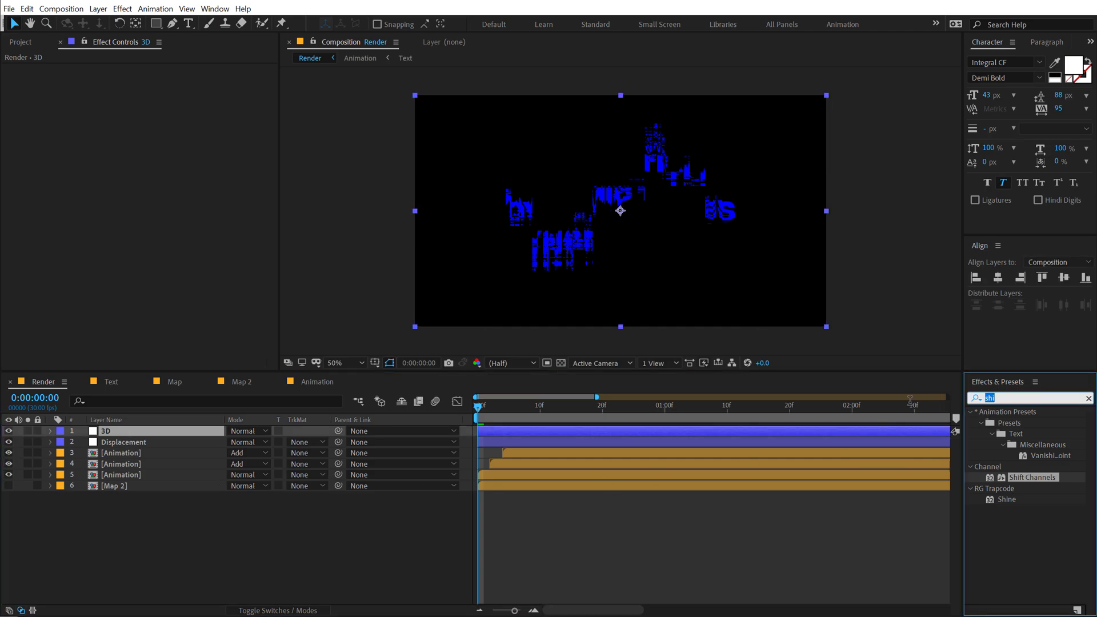
type("basic")
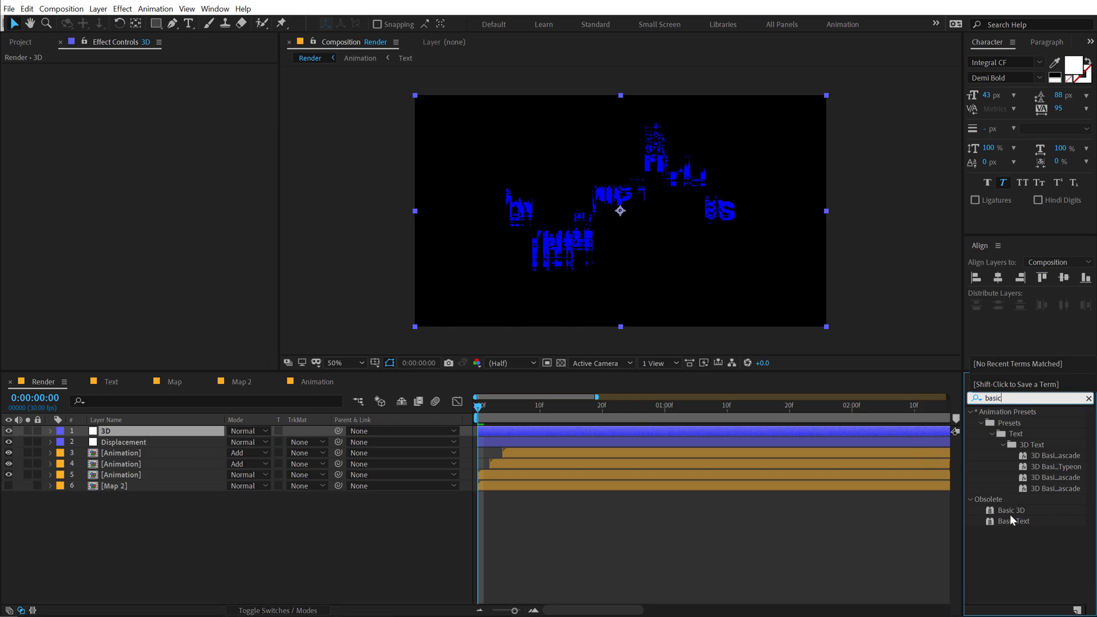
left_click_drag(1010, 511, 229, 205)
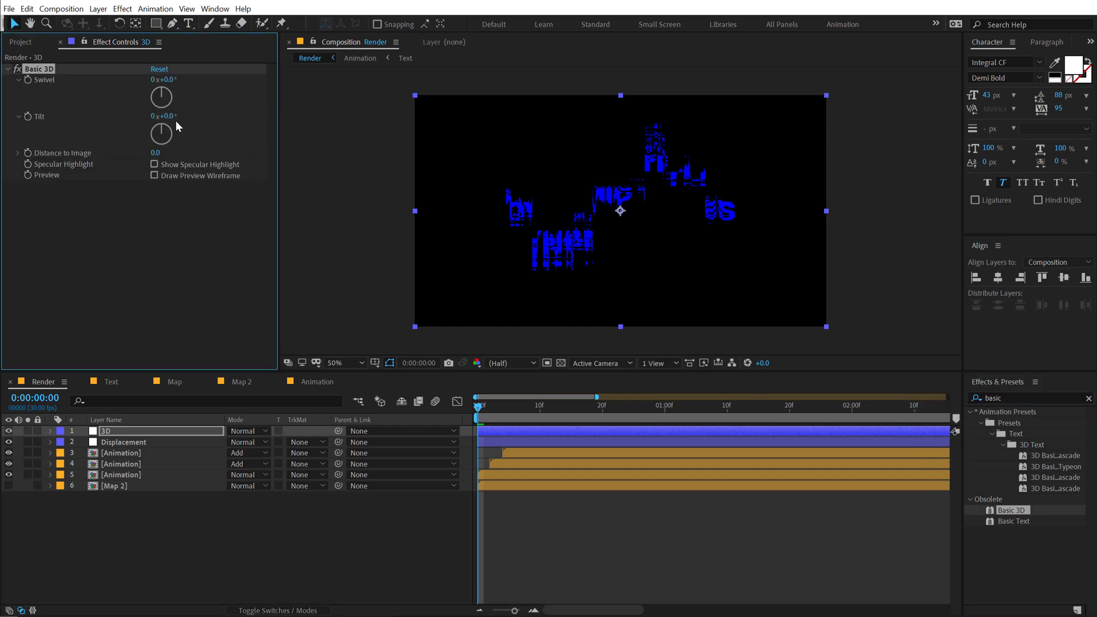
Try a tilt of -33° and a swivel of -51° on Basic 3D, and reset the swivel to 0° at frame 18.
left_click_drag(168, 119, 145, 133)
left_click_drag(232, 124, 146, 95)
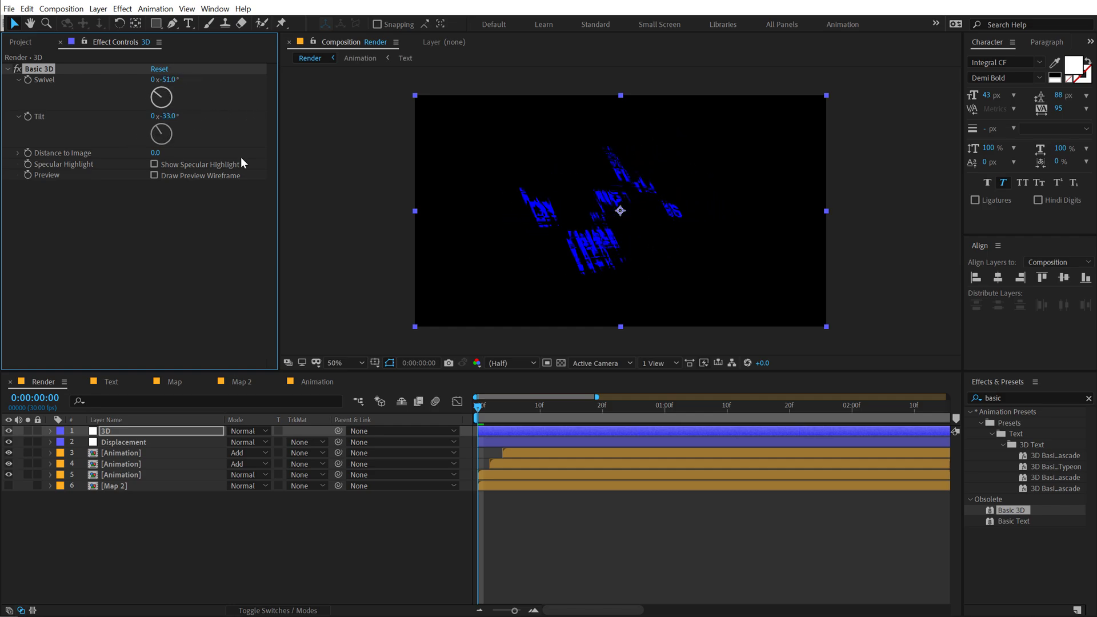
left_click_drag(487, 407, 590, 424)
left_click(170, 80)
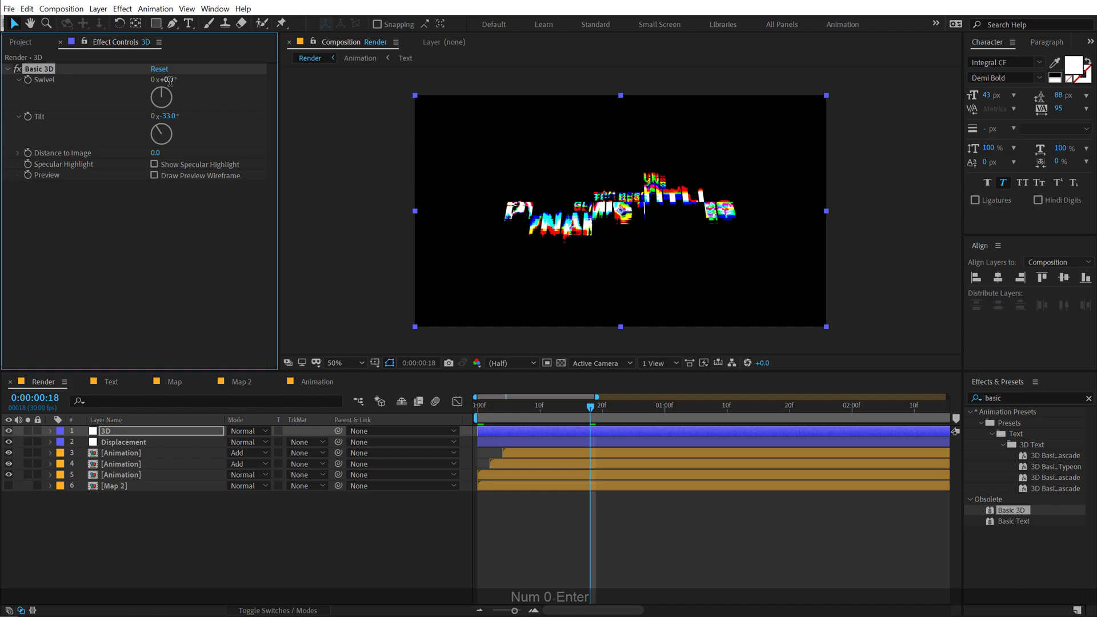
Set the tilt of the 3D layer's Basic 3D effect to 70°.
left_click_drag(166, 116, 226, 113)
left_click(161, 116)
type("70")
key("Return")
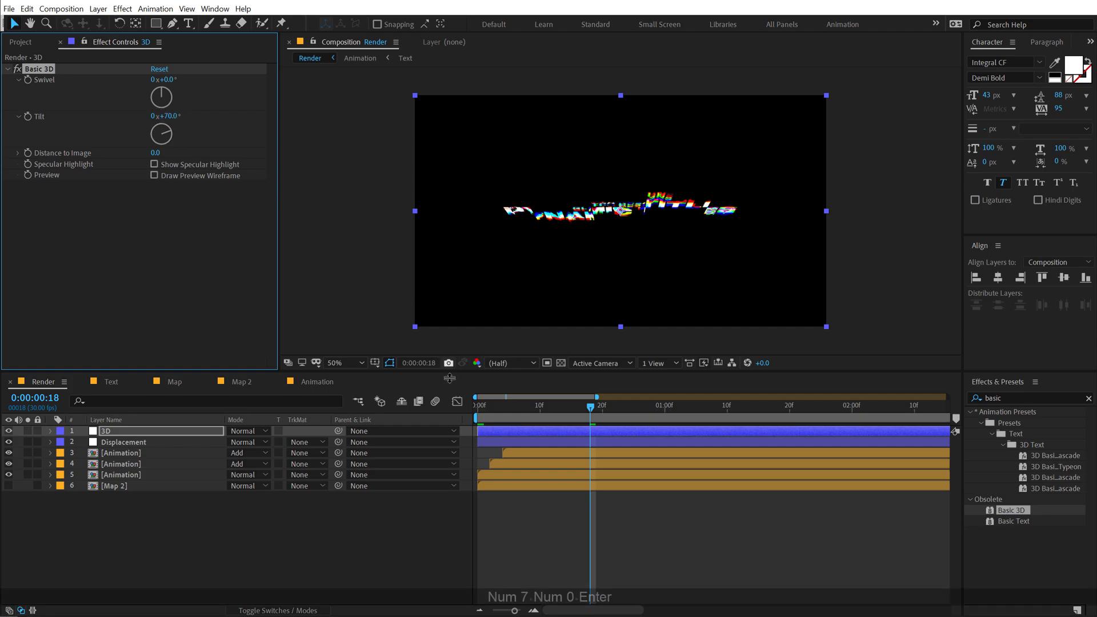
Keyframe the 3D layer's Basic 3D tilt from 70° at frame 0 to 0° at 0:00:01:00.
left_click(491, 413)
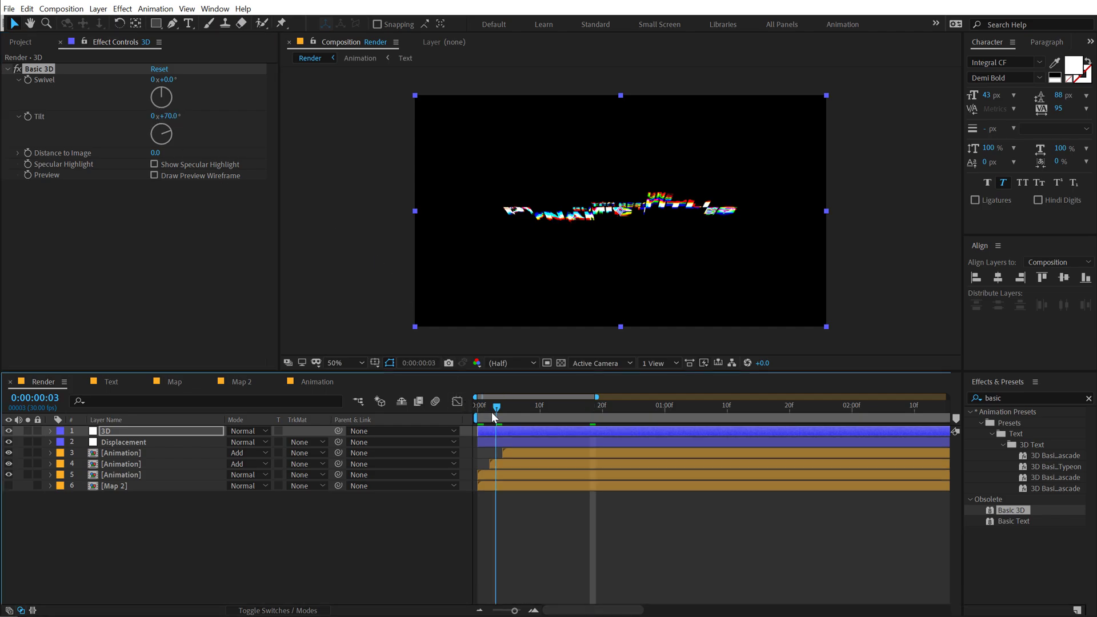
left_click(95, 172)
left_click(26, 116)
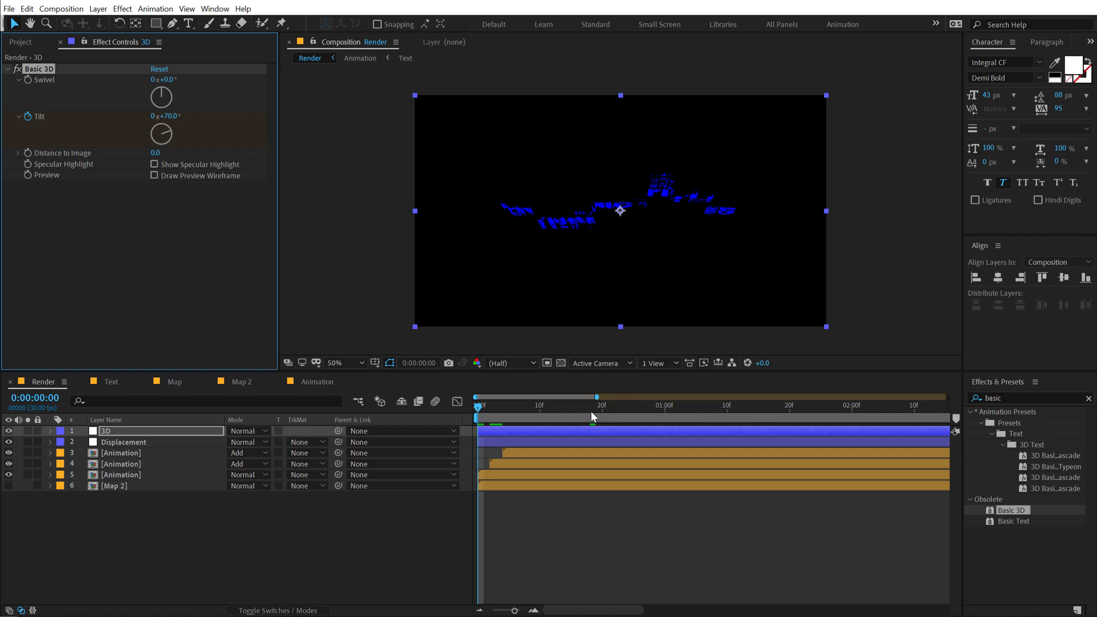
left_click(665, 411)
left_click(167, 116)
type("0")
key("Return")
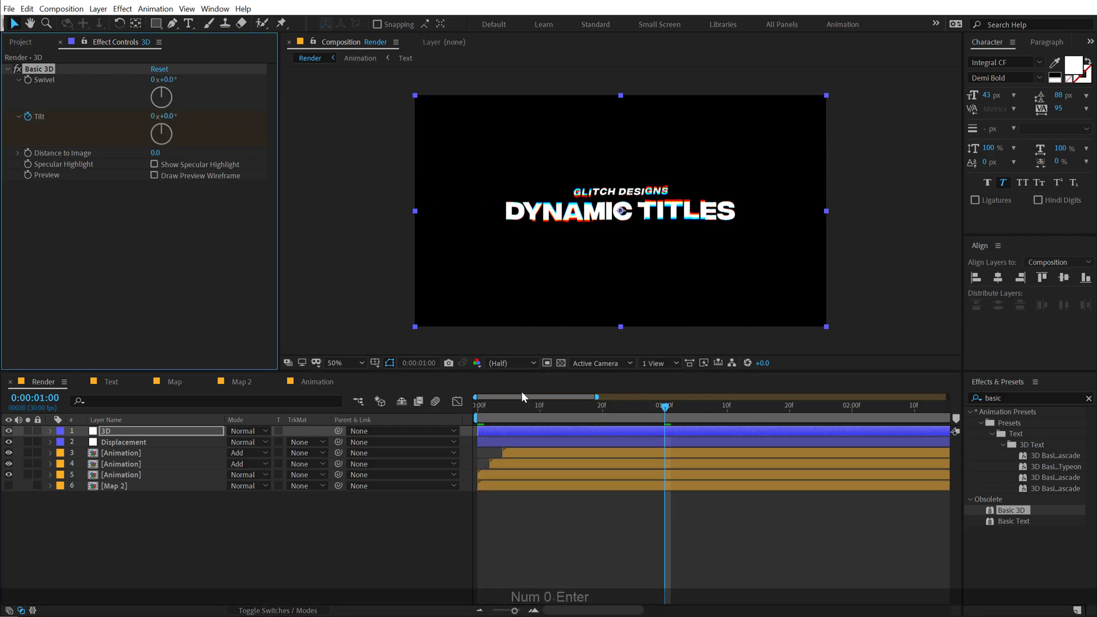
Set the first tilt keyframe at frame 0 to 80°.
left_click_drag(487, 409, 510, 413)
key("Home")
left_click(167, 117)
type("80")
key("Return")
Move to frame 20 and apply the Transform effect to the 3D layer.
left_click_drag(483, 407, 602, 407)
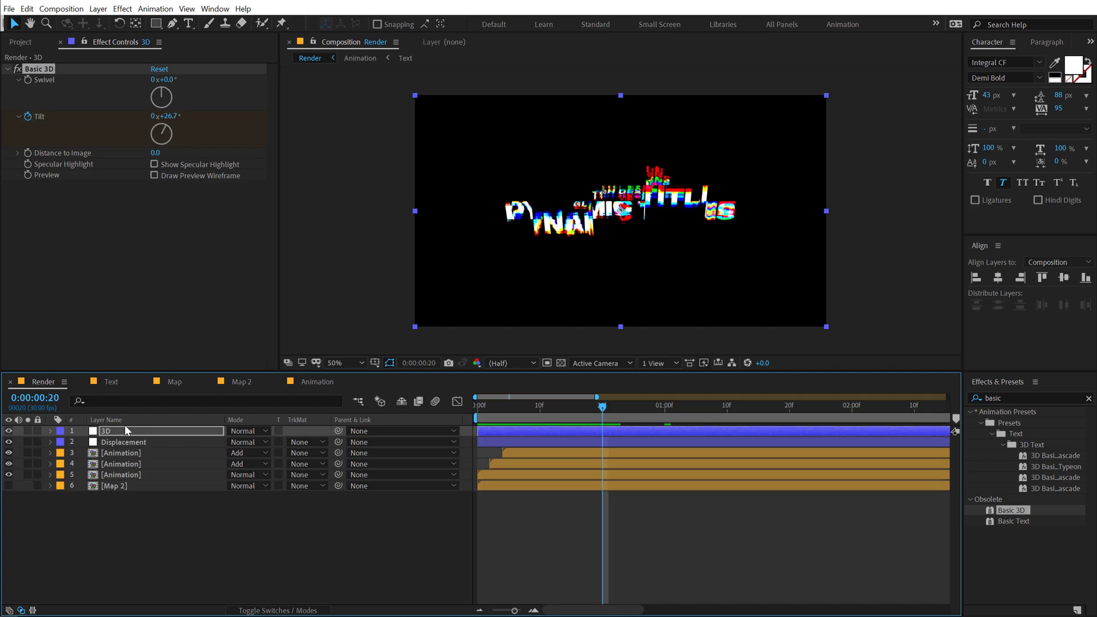
key("Return")
left_click(1006, 398)
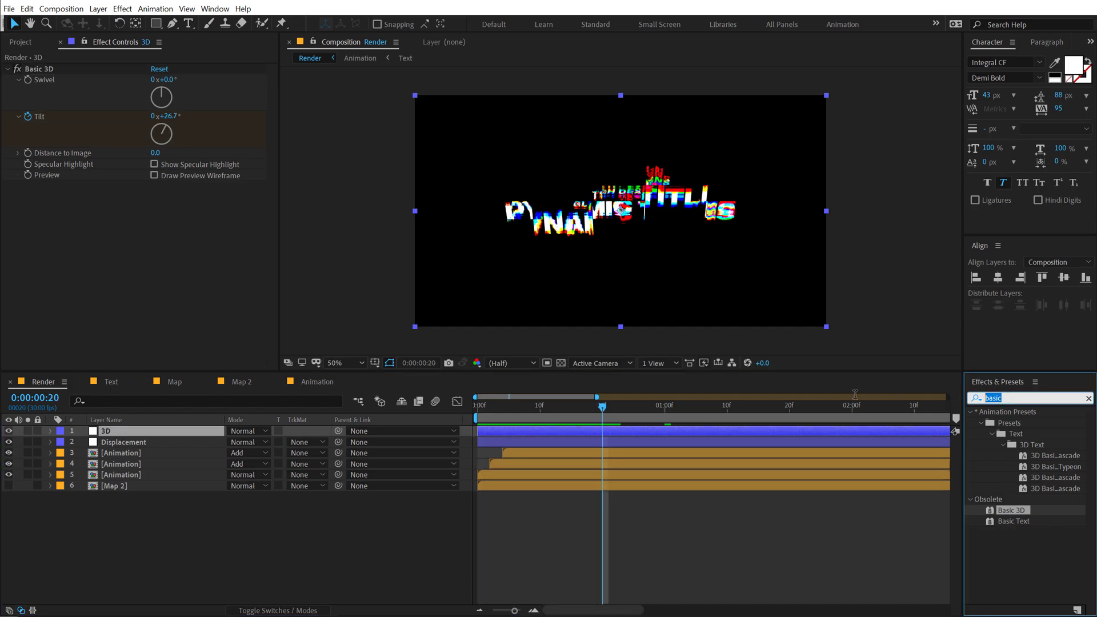
type("tran")
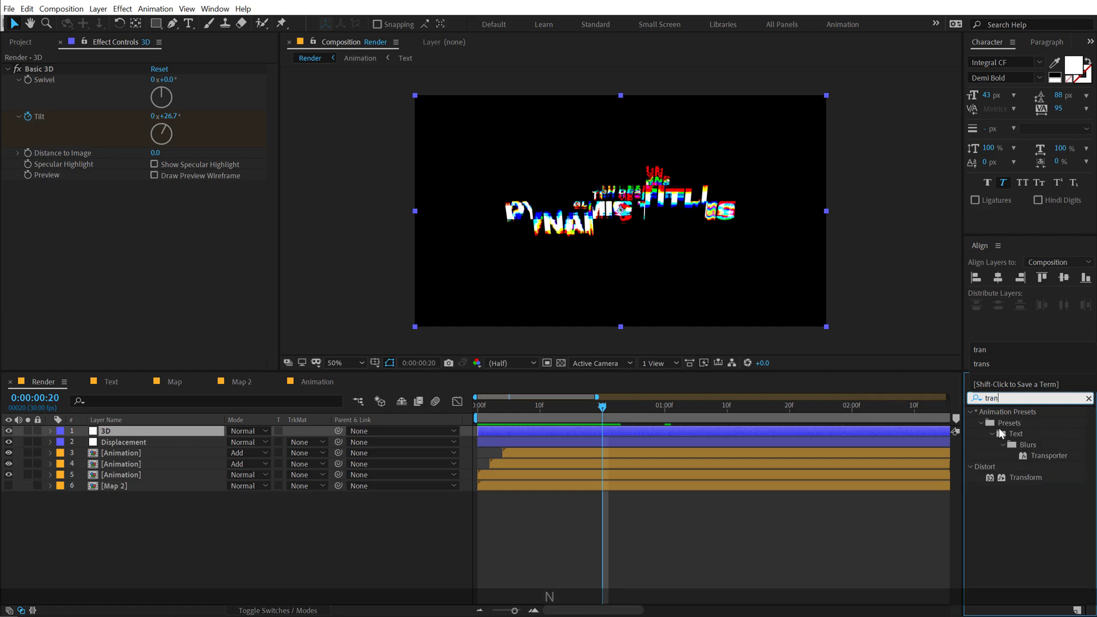
left_click_drag(1026, 478, 362, 300)
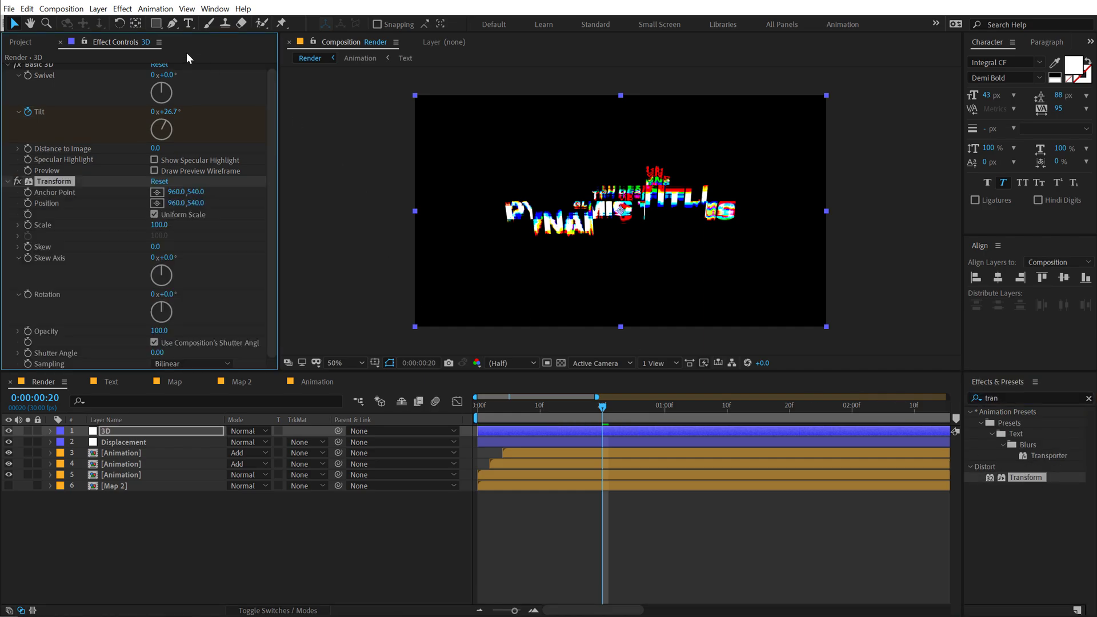
Keyframe the Transform effect's scale at 110 on frame 20 and 95 at 0:00:01:10.
left_click(159, 226)
type("110")
key("Return")
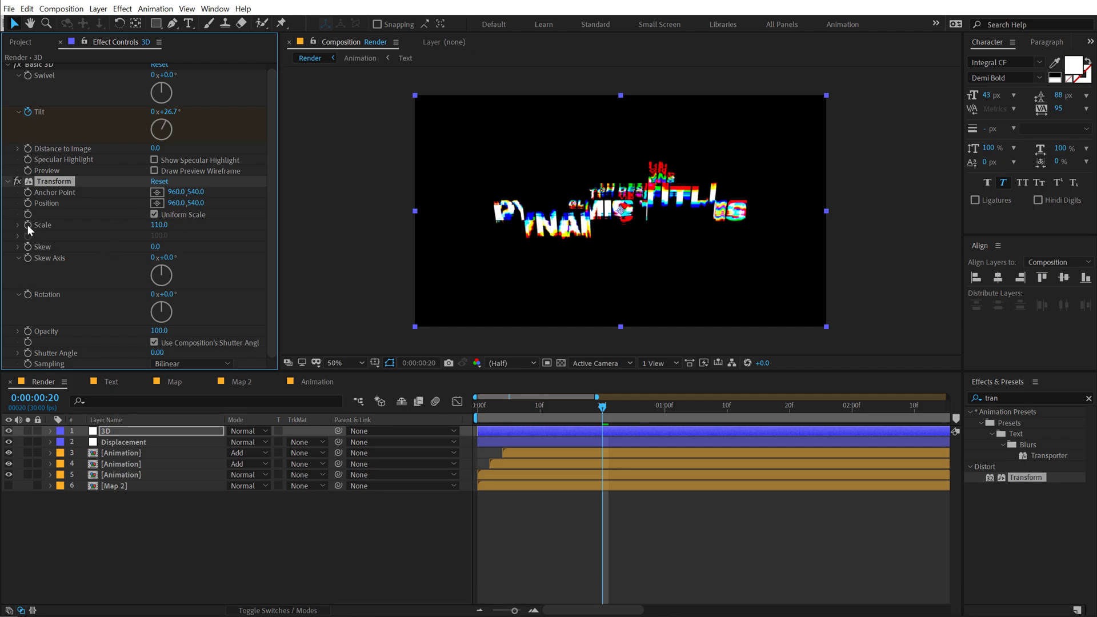
left_click_drag(607, 408, 729, 420)
left_click(160, 225)
type("95")
key("Return")
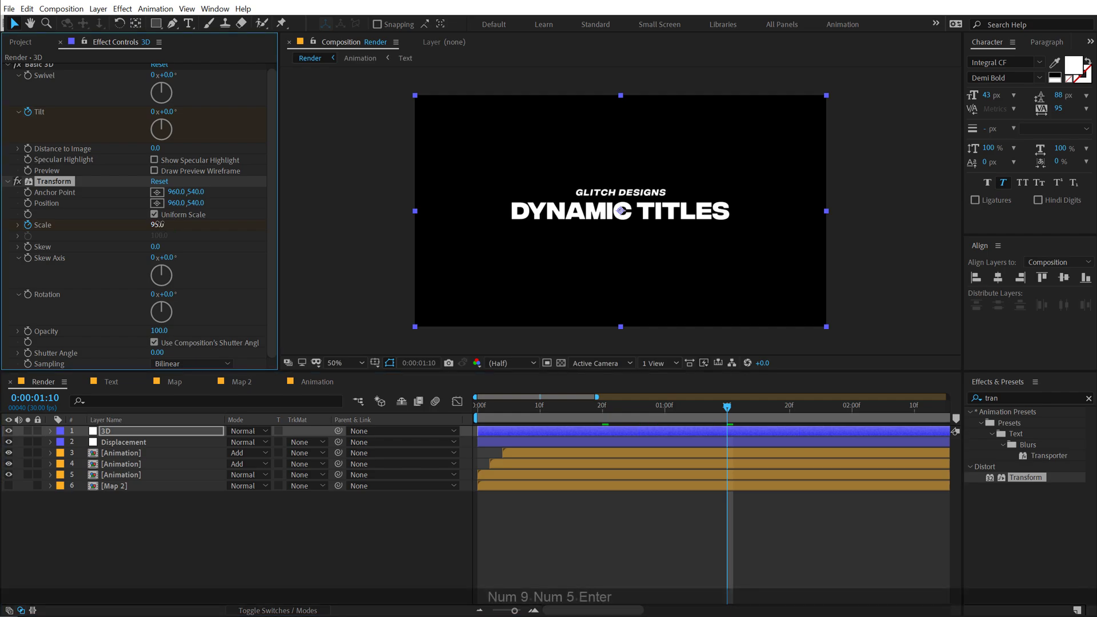
Ease both Transform scale keyframes on the 3D layer into a steep speed curve peaking midway between them.
key("u")
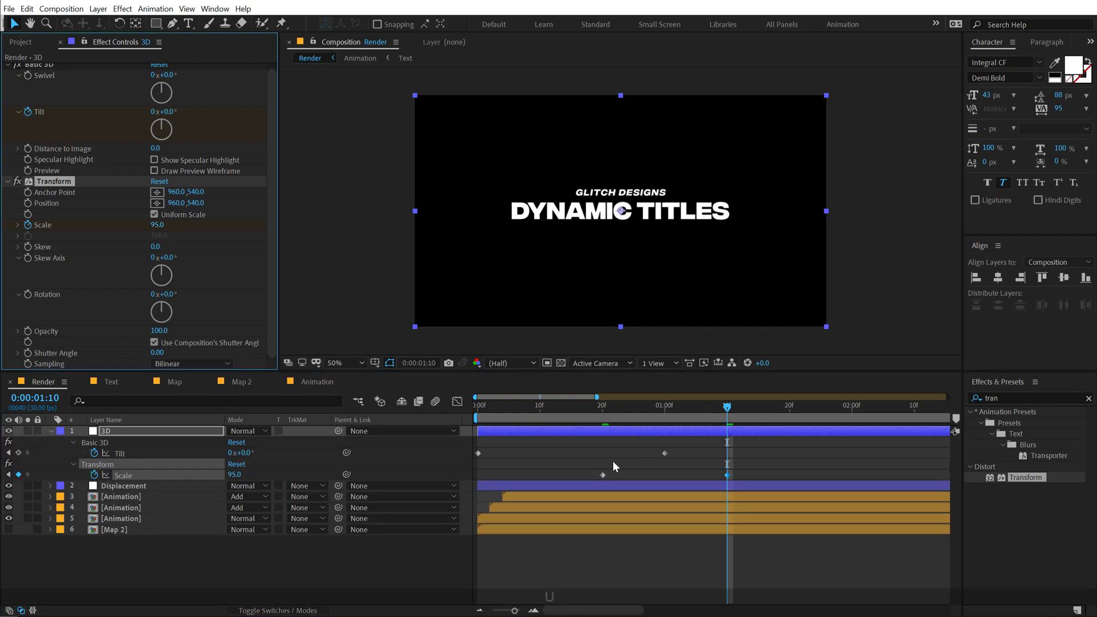
left_click_drag(571, 473, 772, 503)
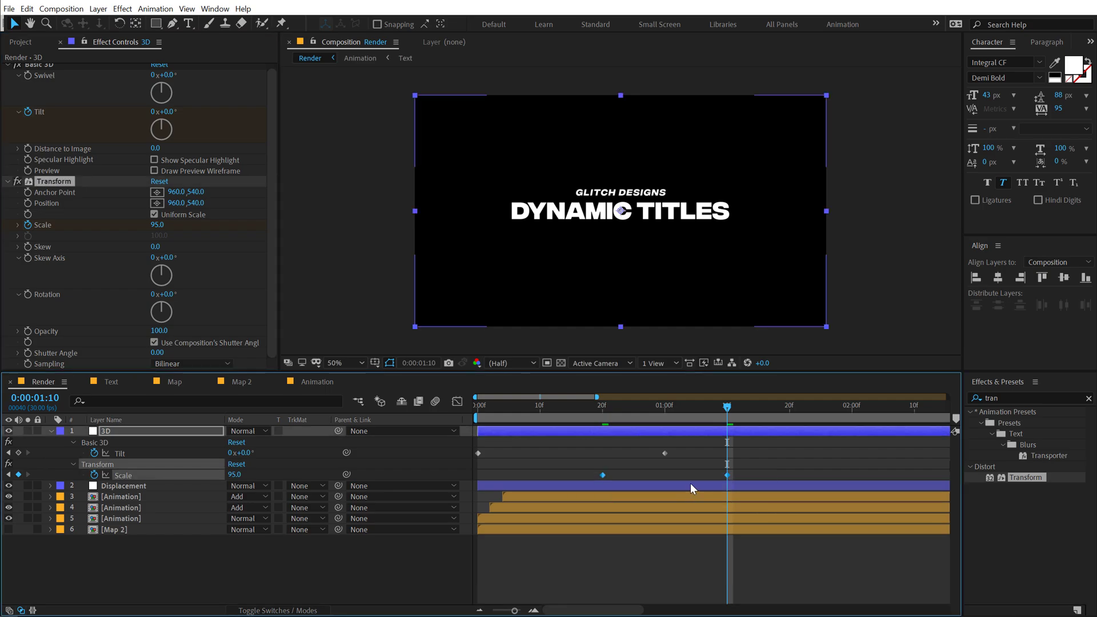
left_click(457, 401)
left_click_drag(646, 420, 666, 420)
left_click_drag(582, 461, 671, 435)
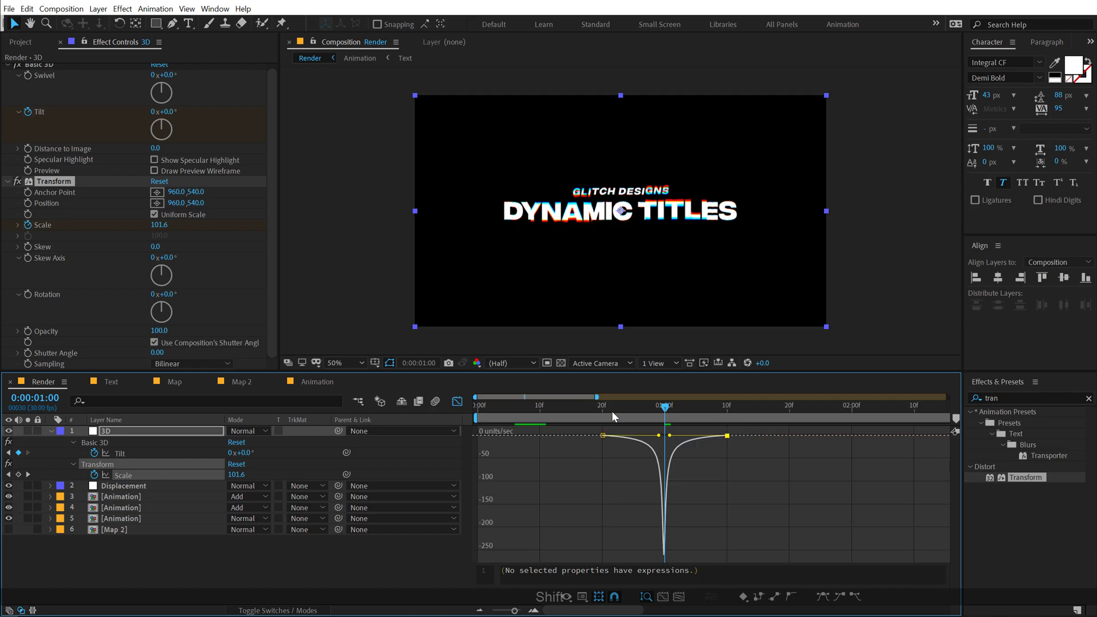
left_click(597, 405)
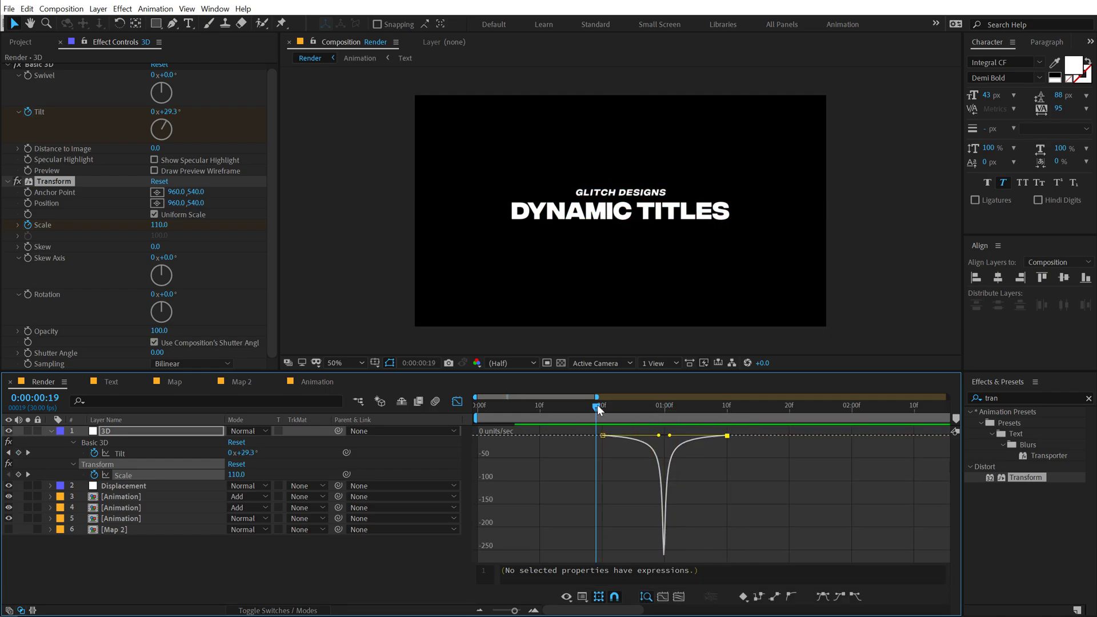
left_click(458, 402)
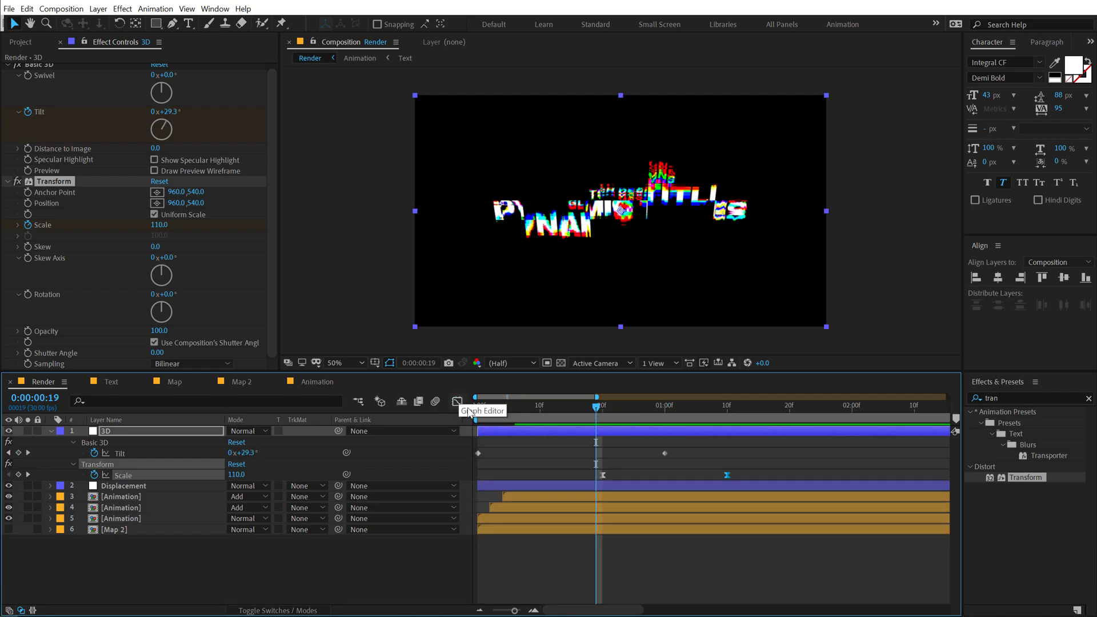
Set the Transform scale keyframe at frame 20 to 115 and preview the animation.
left_click(716, 451)
left_click(604, 407)
left_click(159, 229)
type("115")
key("Return")
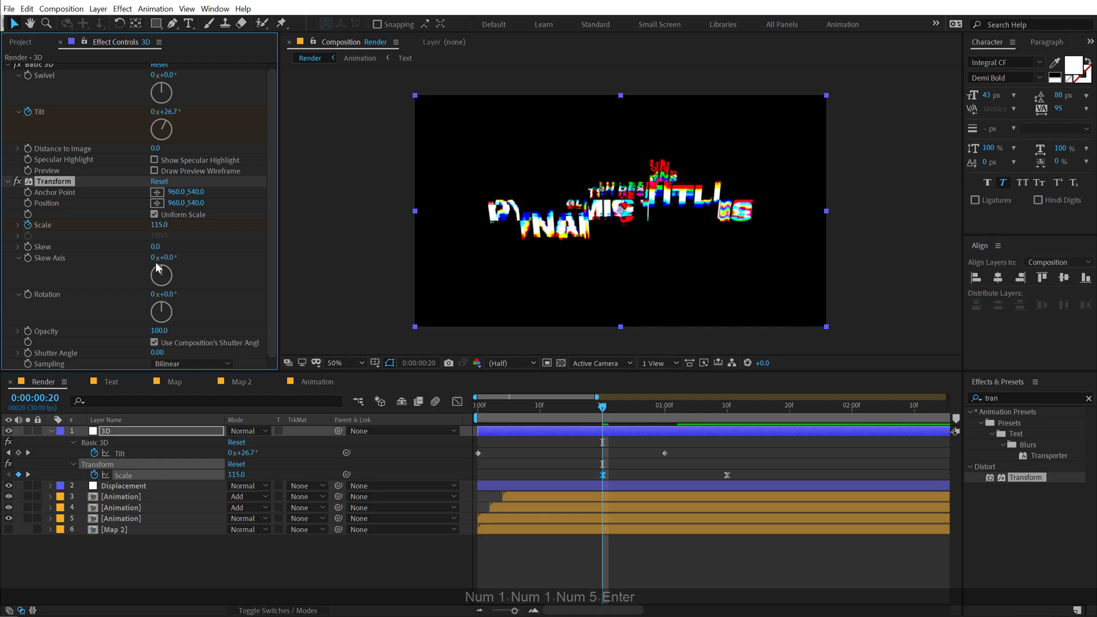
key("space")
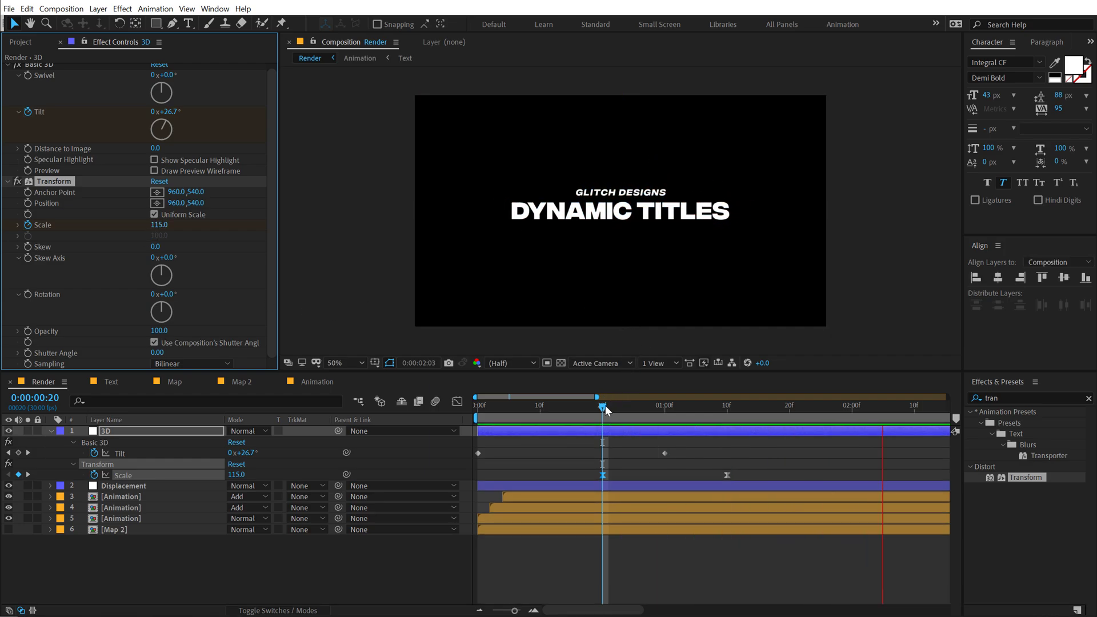
Move the last Transform scale keyframe to 0:00:01:20, preview the result and collapse the 3D layer.
left_click_drag(605, 406, 794, 421)
left_click_drag(728, 476, 792, 478)
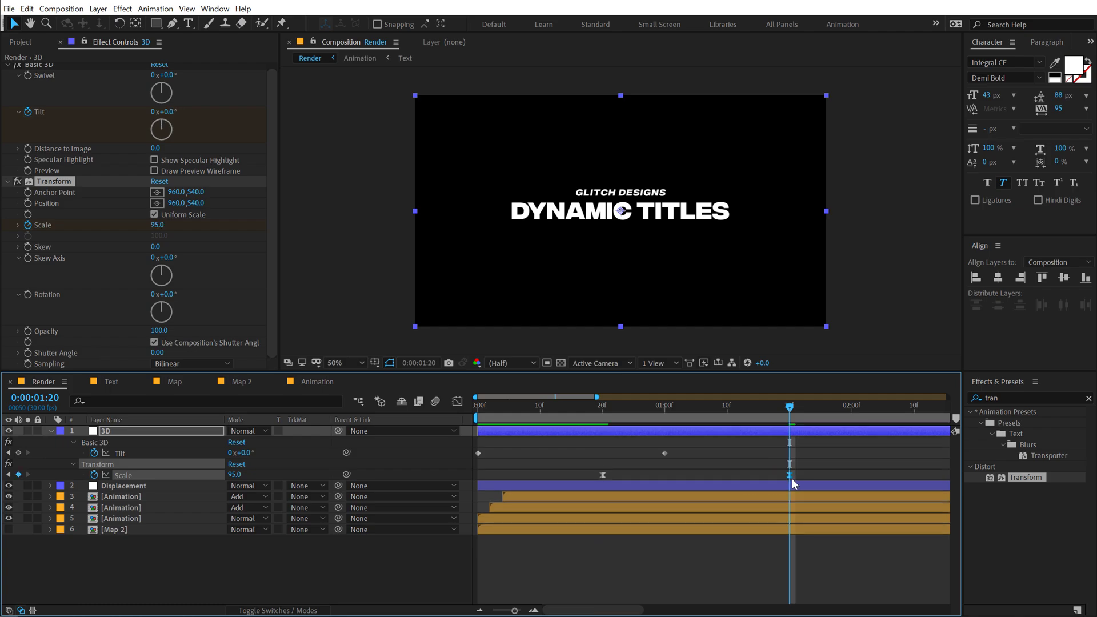
left_click(561, 416)
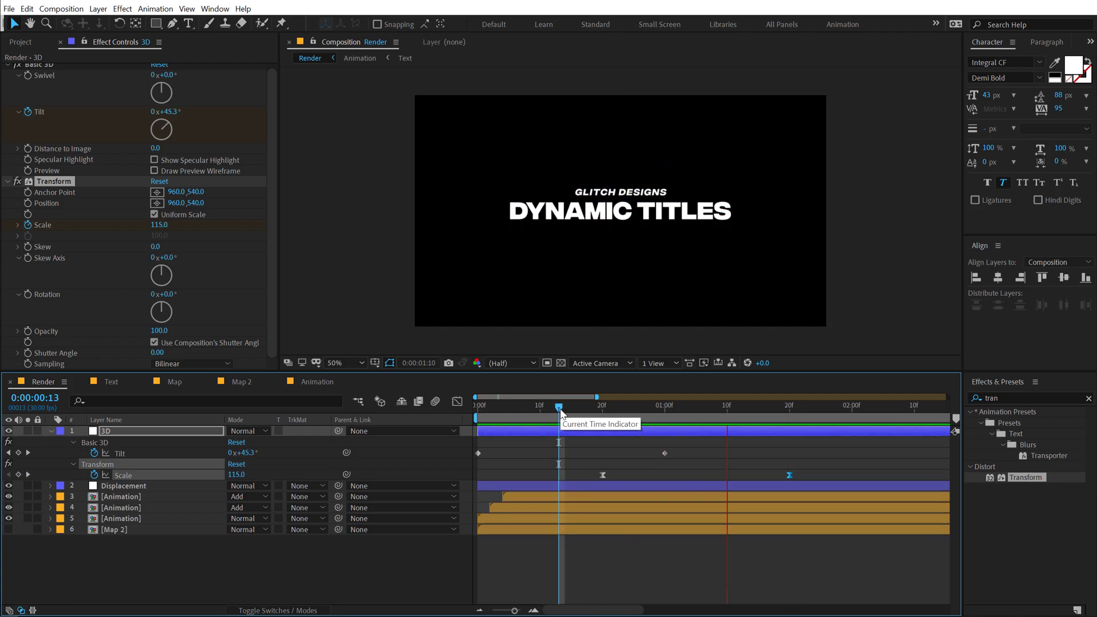
left_click_drag(558, 409, 257, 413)
left_click(51, 432)
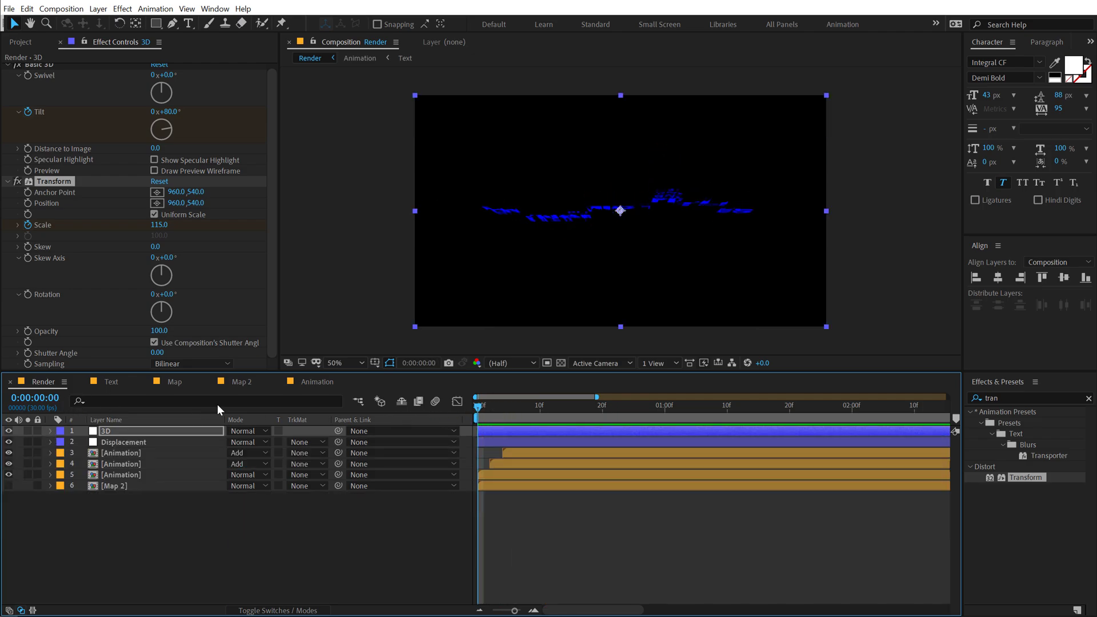
Open the Text composition by way of the Animation composition and go to 0:00:01:28.
left_click(313, 383)
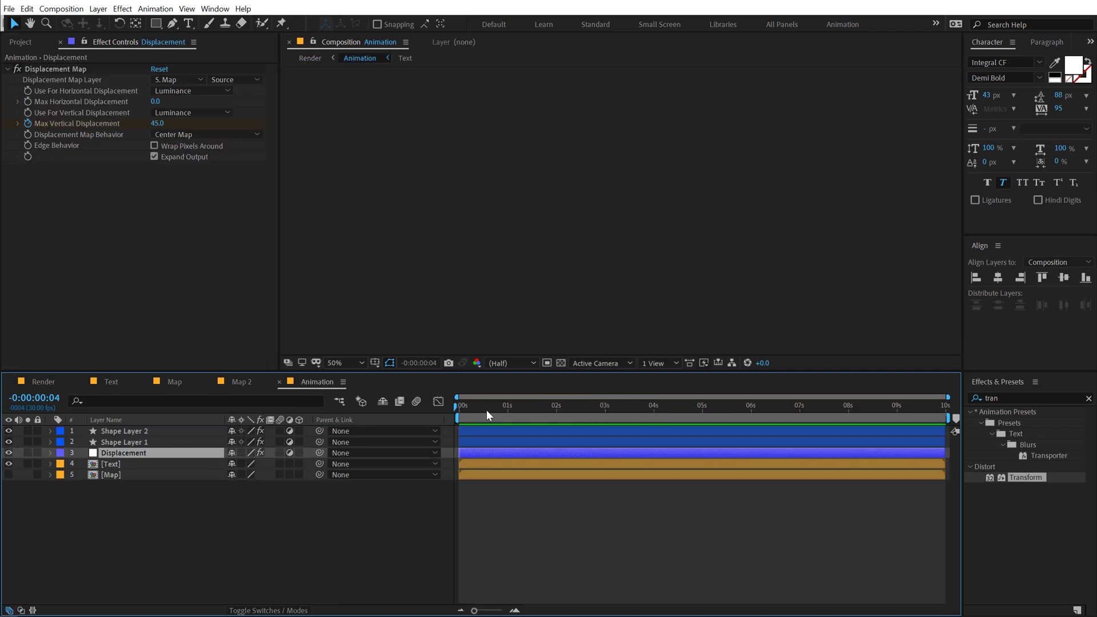
double_click(114, 464)
left_click_drag(506, 404, 568, 423)
left_click(124, 440)
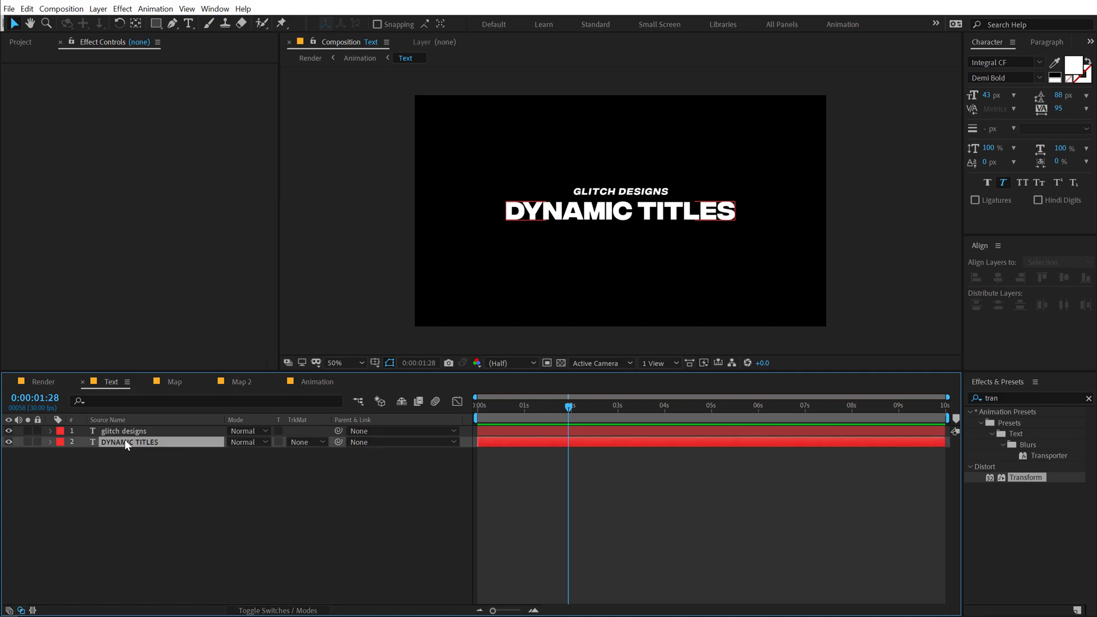
left_click(420, 413)
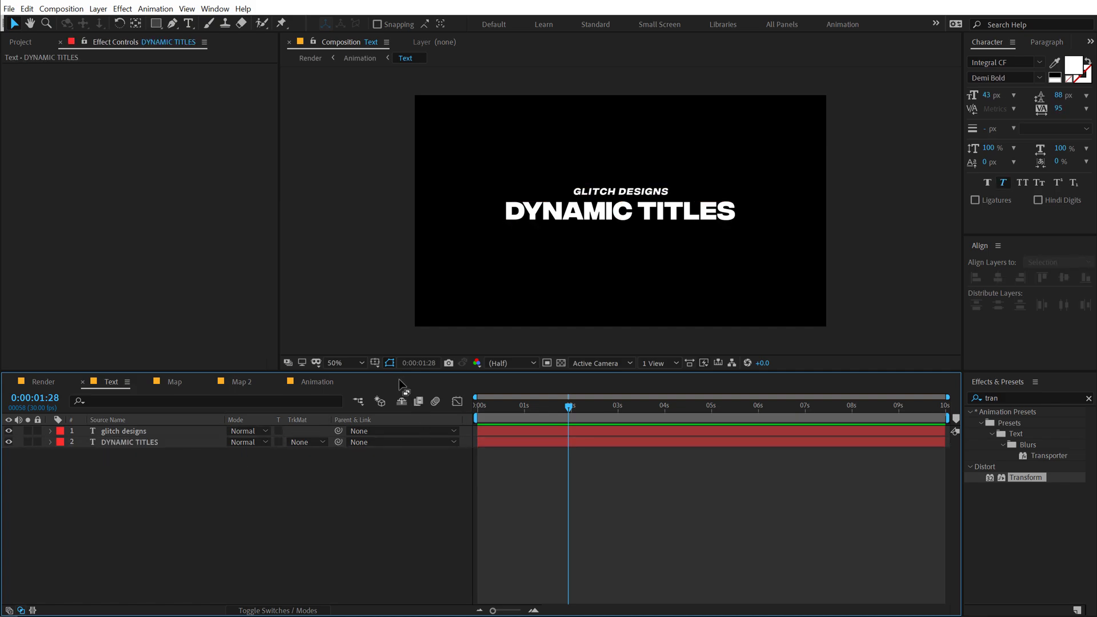
Show the title and action safe guides and draw a rectangular mask from the centre on the DYNAMIC TITLES layer.
key("apostrophe")
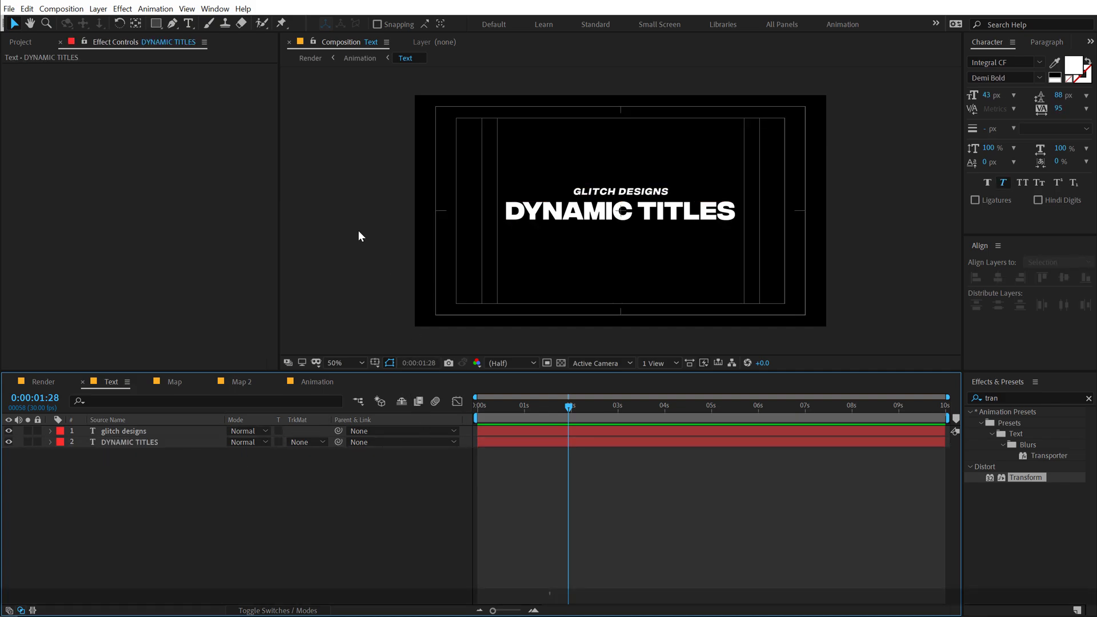
left_click(155, 24)
key("period")
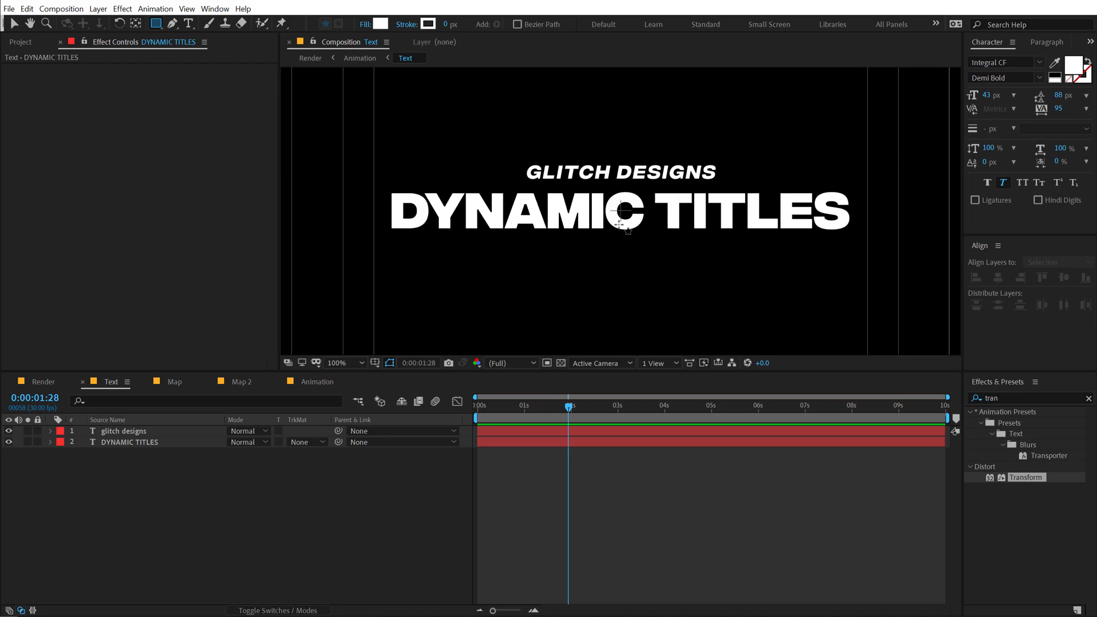
left_click(123, 444)
left_click_drag(622, 213, 661, 250)
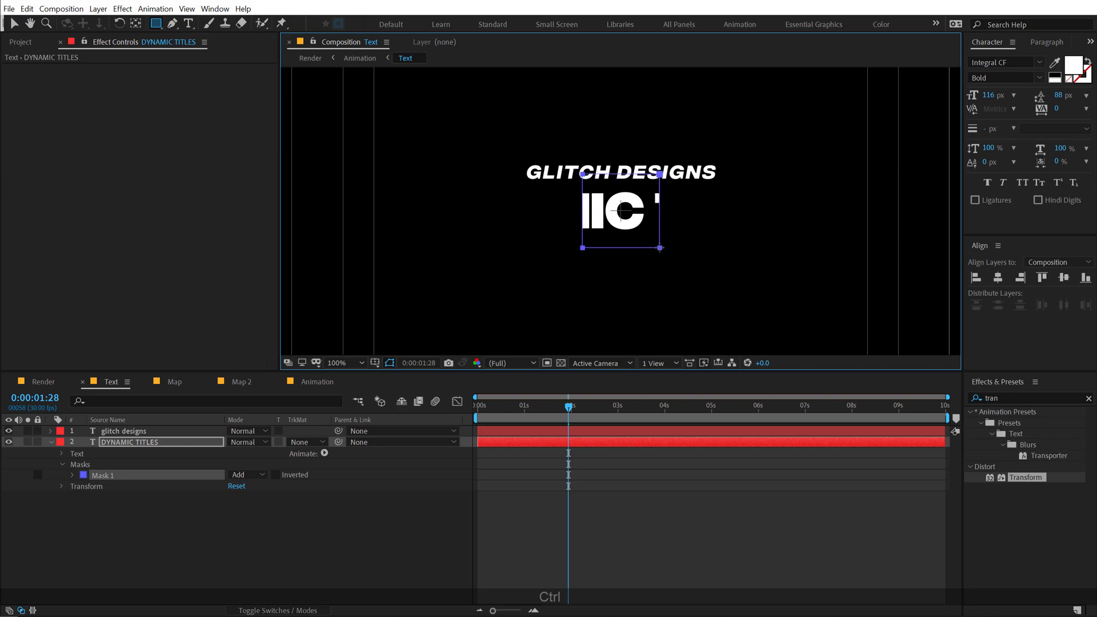
Keyframe the DYNAMIC TITLES mask expansion at 459 pixels on 0:00:01:00 and -92 pixels on frame 0.
left_click(73, 475)
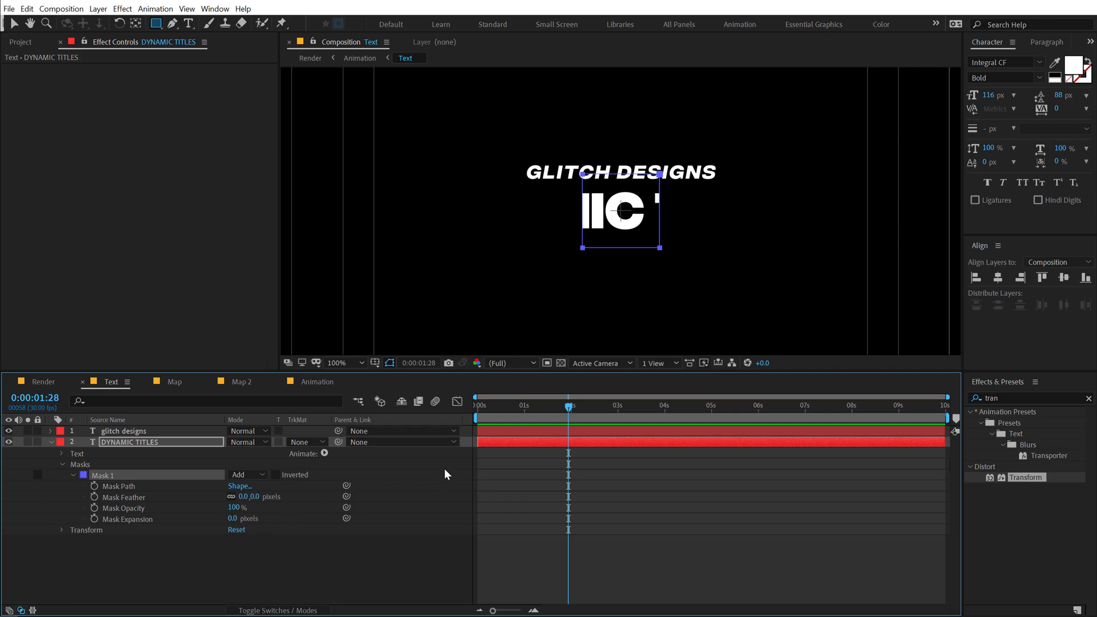
left_click_drag(544, 407, 525, 407)
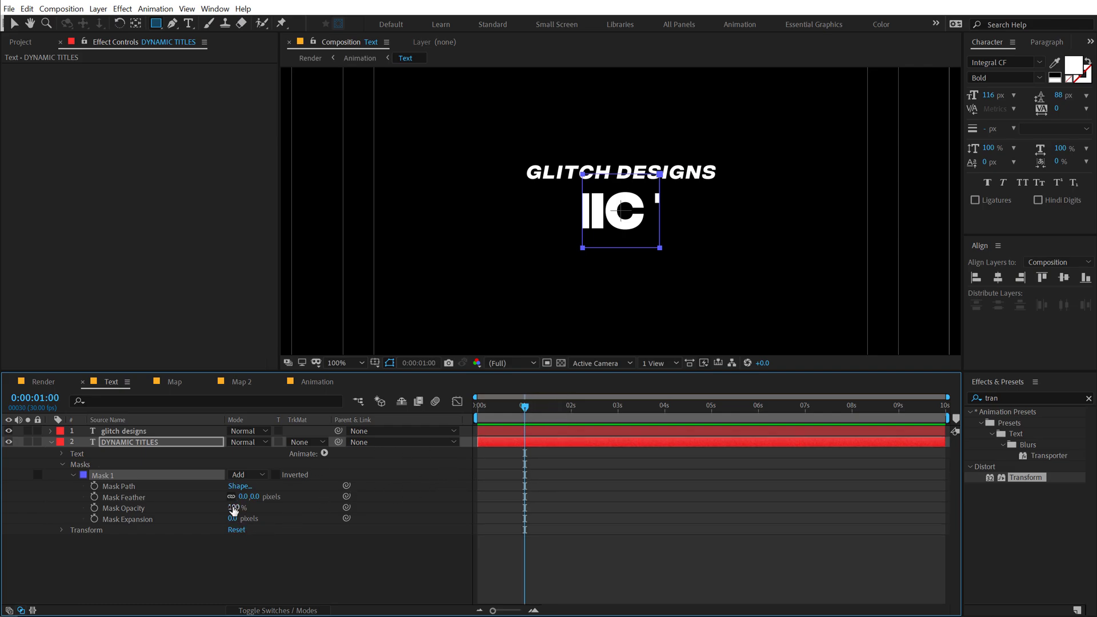
left_click_drag(231, 524, 573, 487)
mouse_move(485, 492)
left_mouse_down()
mouse_move(474, 497)
mouse_move(506, 497)
left_mouse_up()
left_click(93, 520)
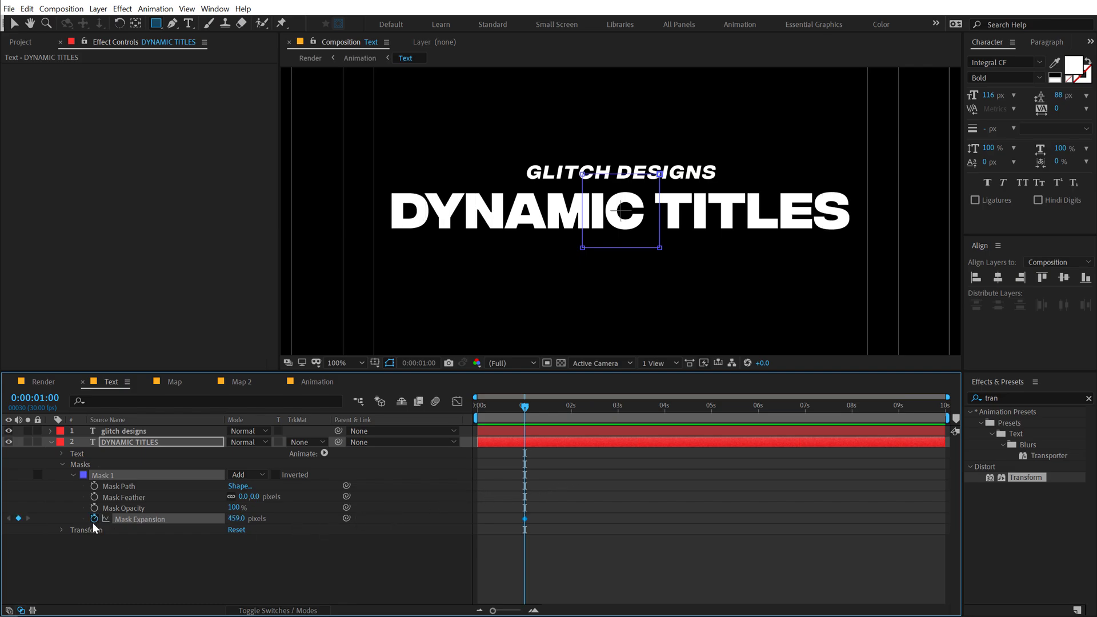
key("Home")
left_click_drag(240, 523, 188, 523)
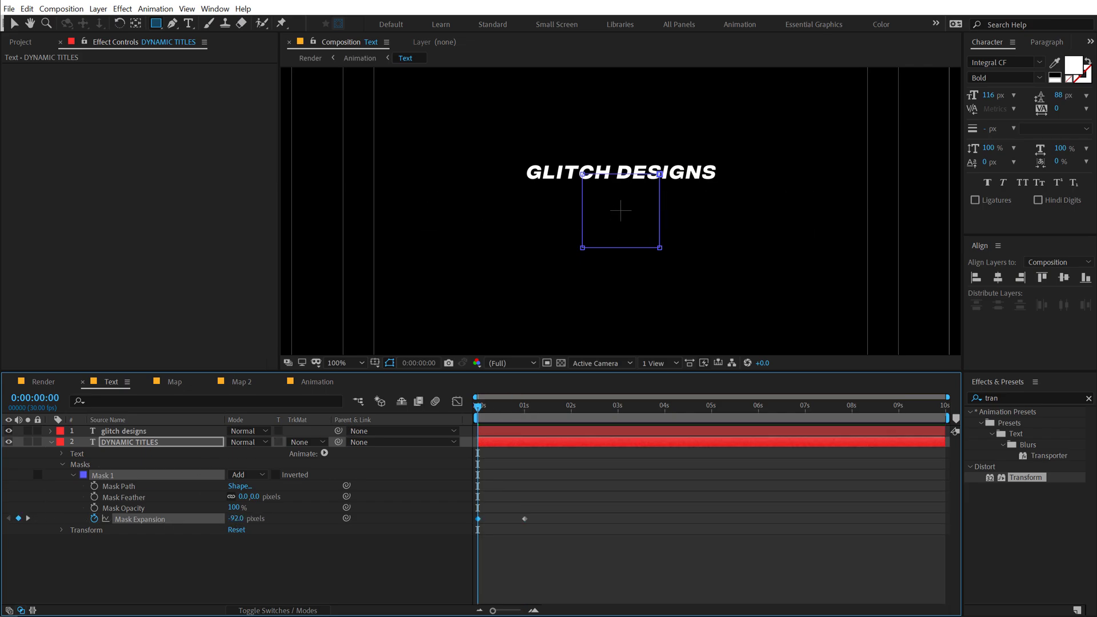
Apply Easy Ease to the mask expansion keyframes, shape the speed graph for a fast start and long slowdown, and preview the reveal.
left_click(191, 599)
left_click_drag(571, 503, 409, 540)
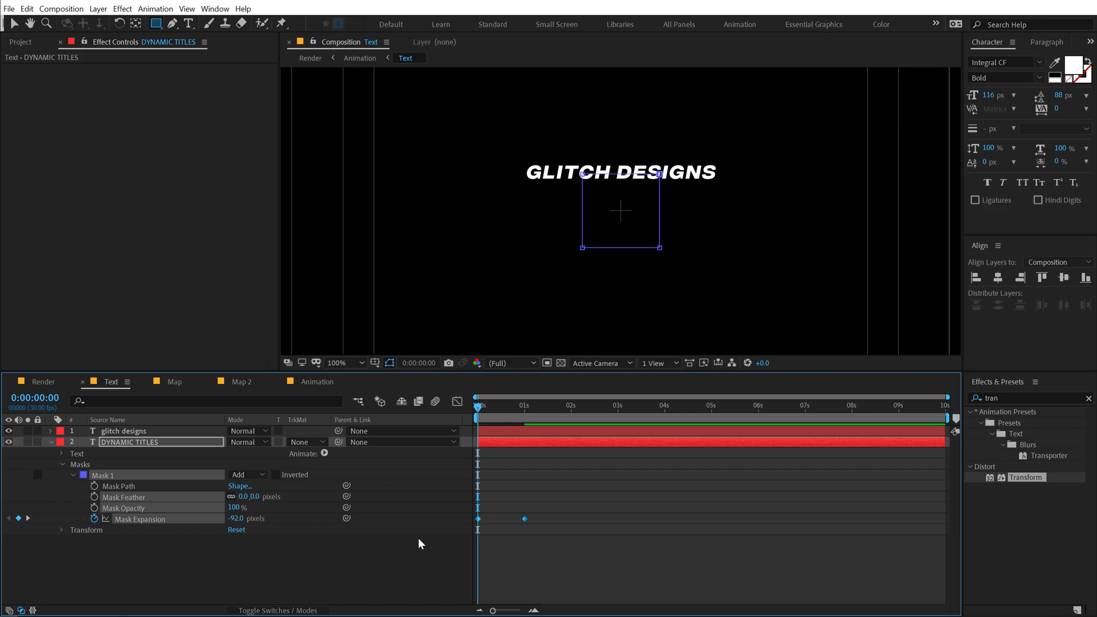
key("F9")
left_click(457, 402)
scroll(559, 544, "up", 3)
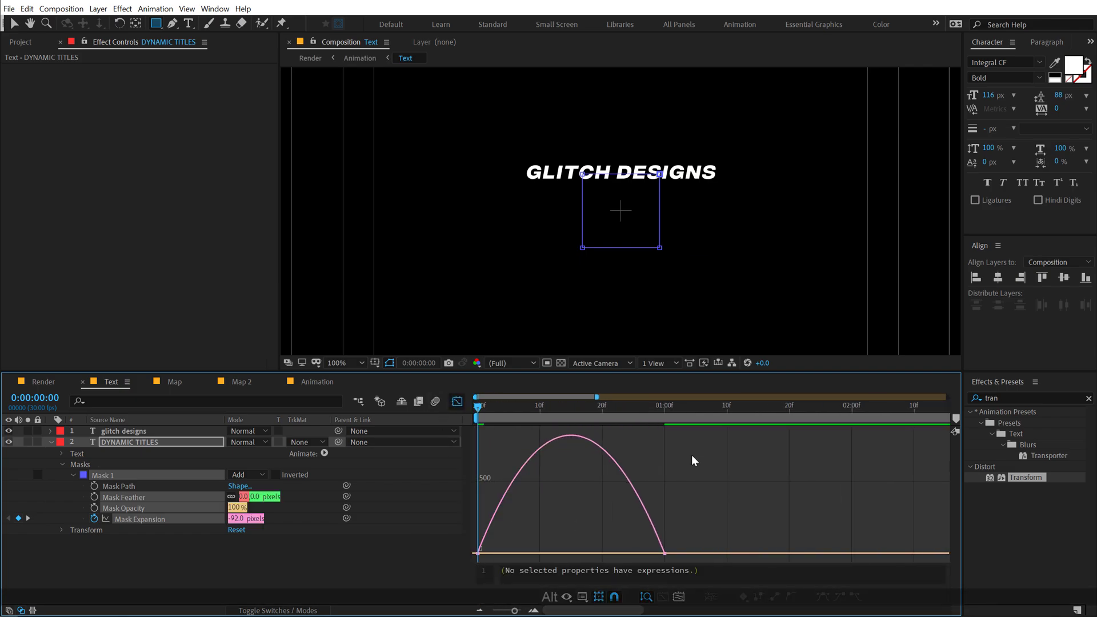
right_click(692, 455)
left_click(740, 351)
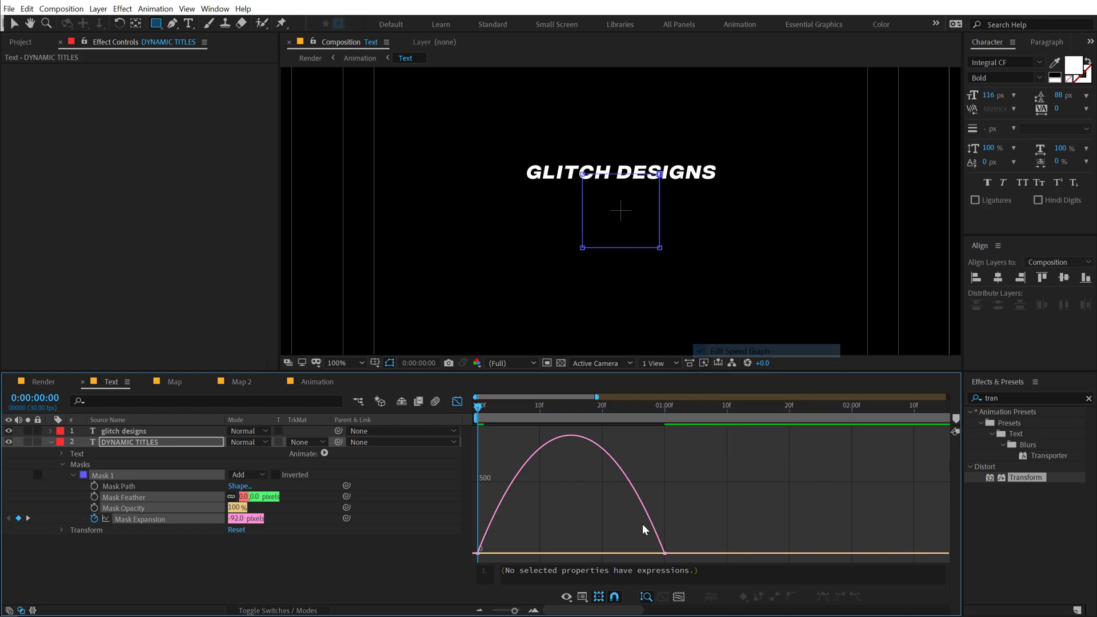
left_click_drag(628, 555, 539, 554)
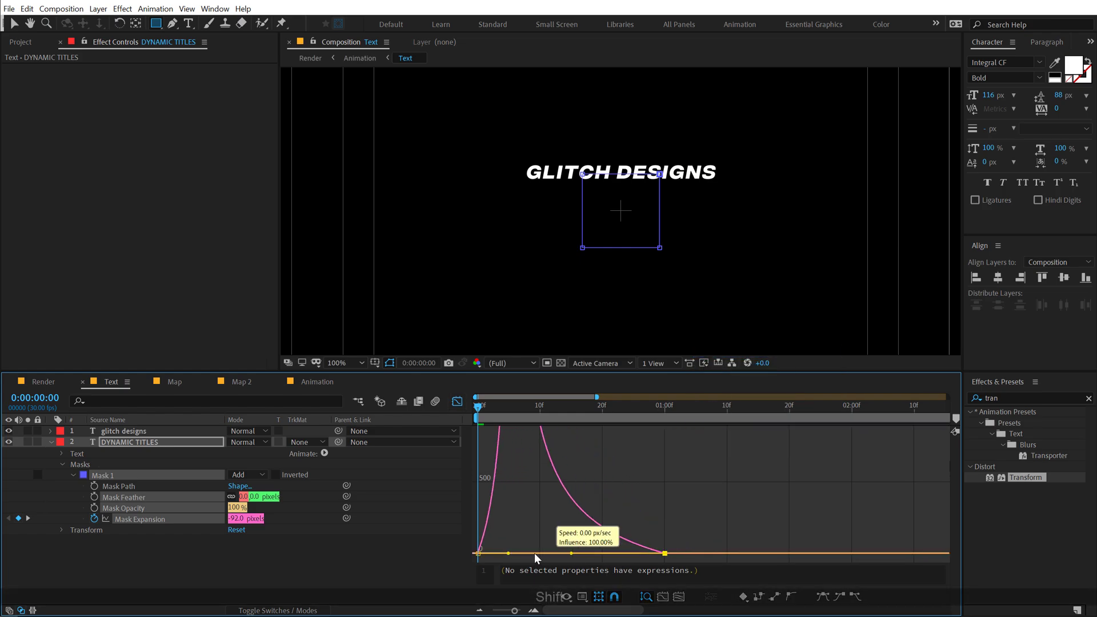
key("space")
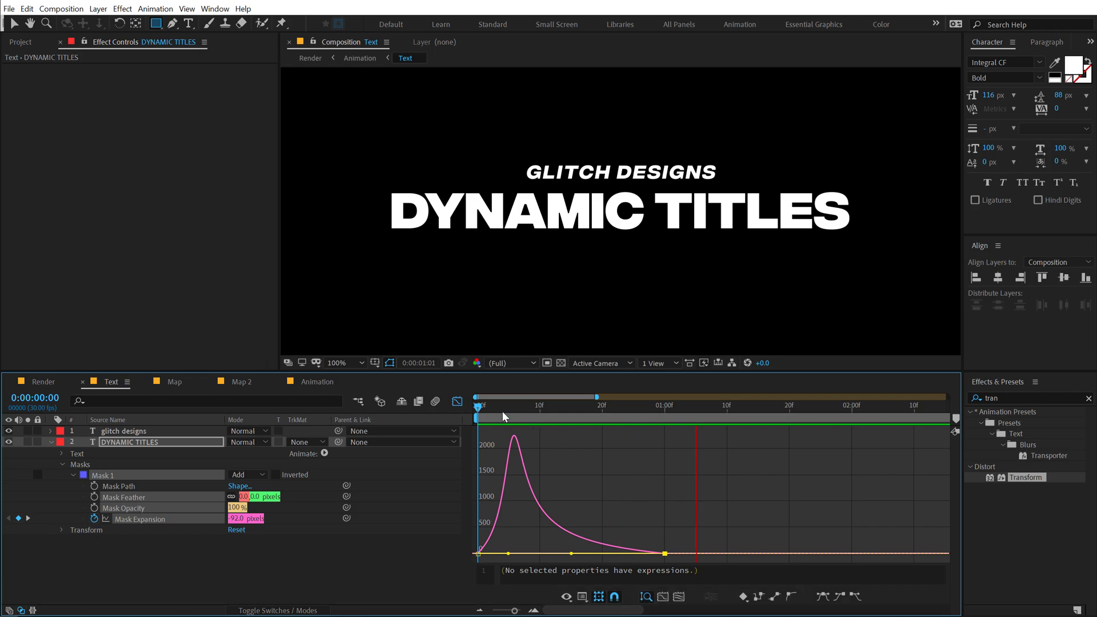
key("space")
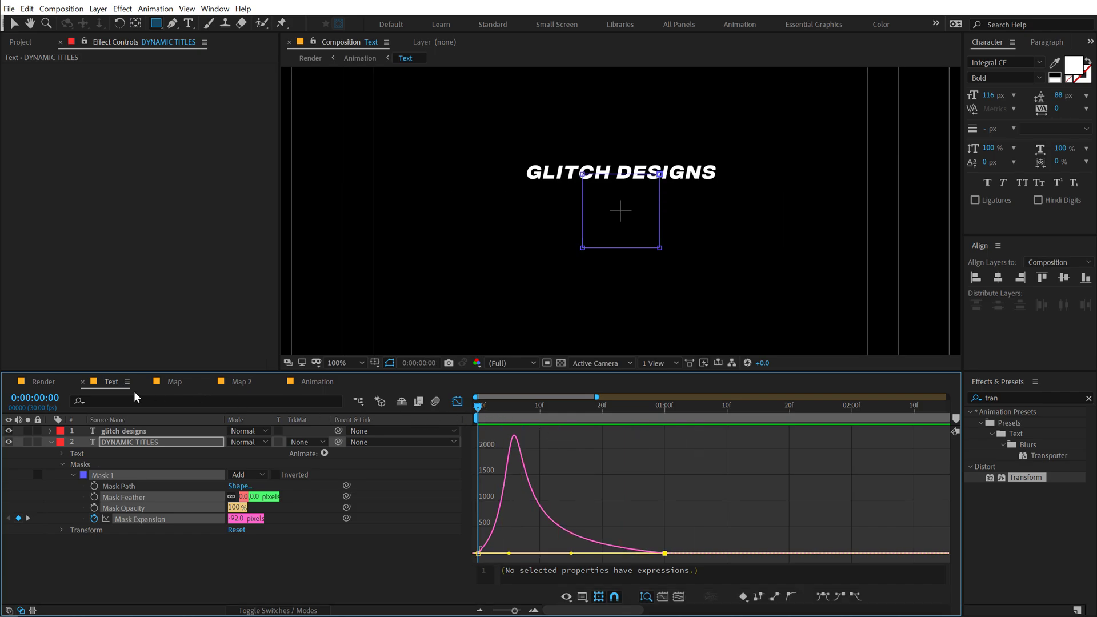
Offset the three Animation layers in the Render composition one frame later each and preview the result.
left_click(43, 382)
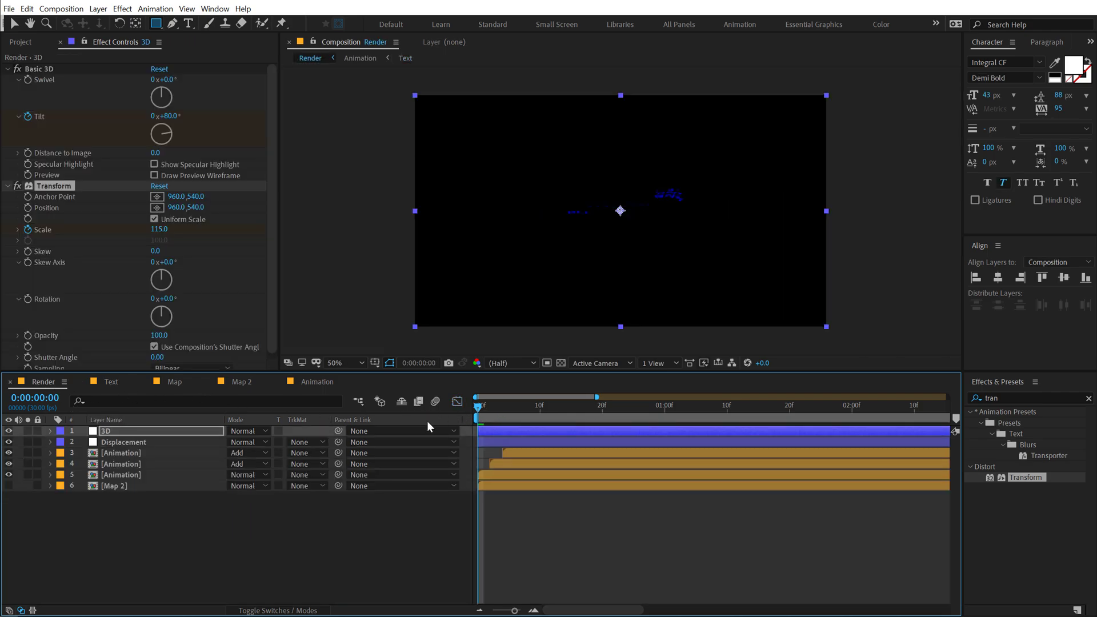
left_click(485, 473)
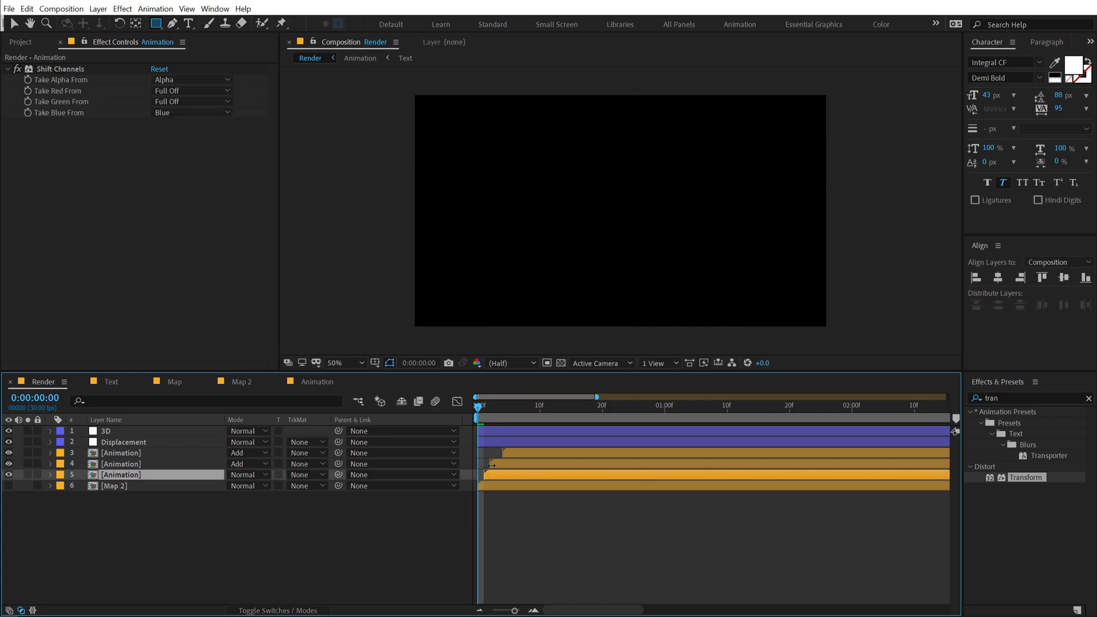
left_click(492, 466)
key("ctrl+z")
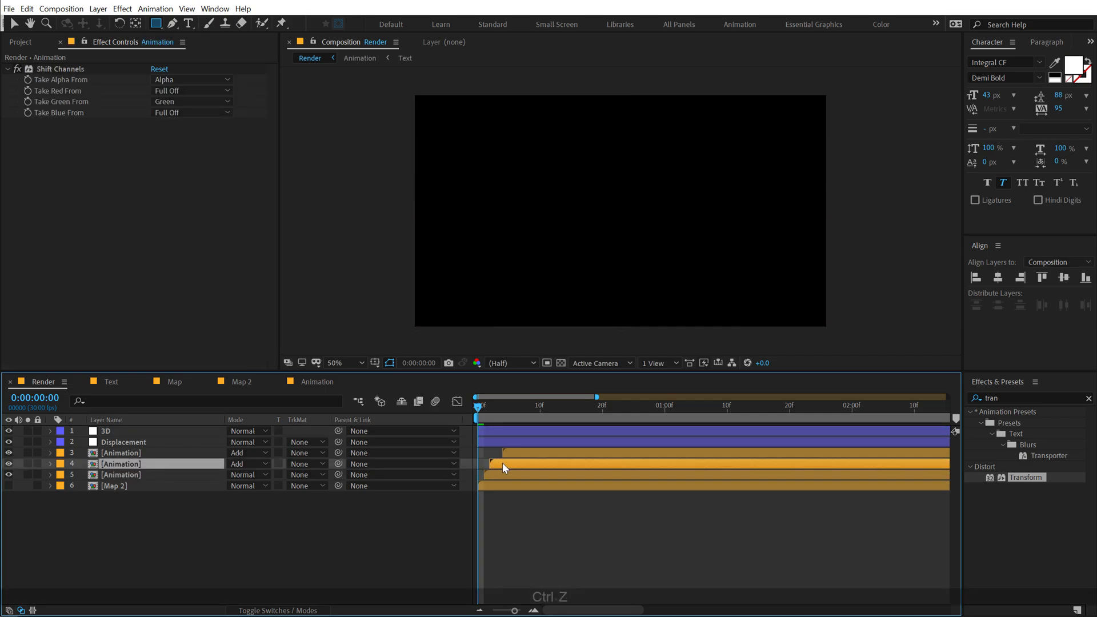
left_click_drag(507, 454, 513, 454)
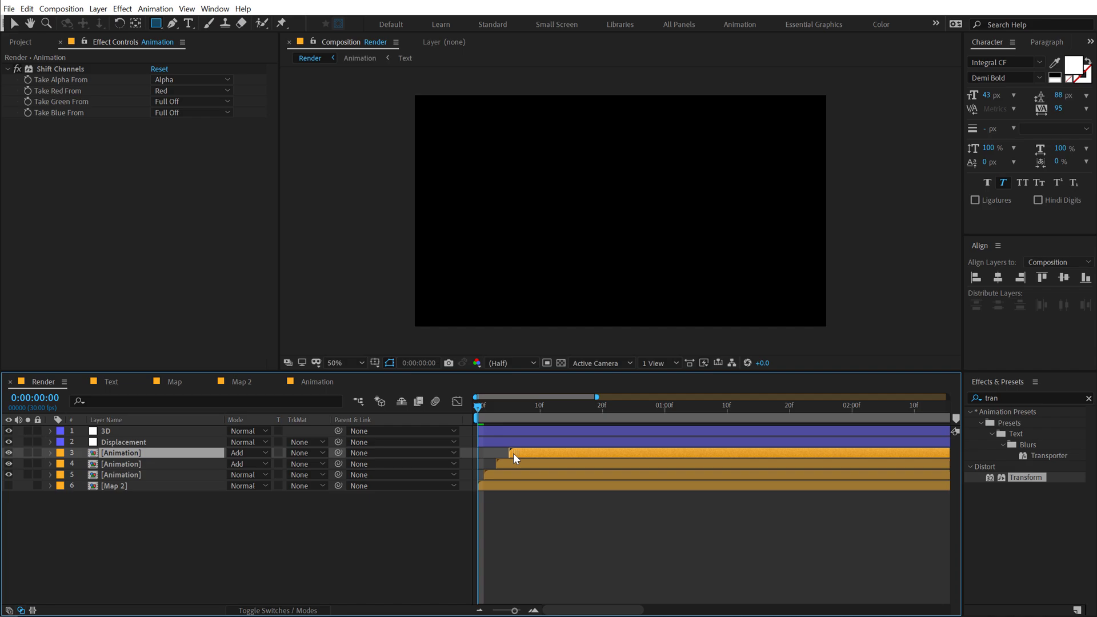
key("space")
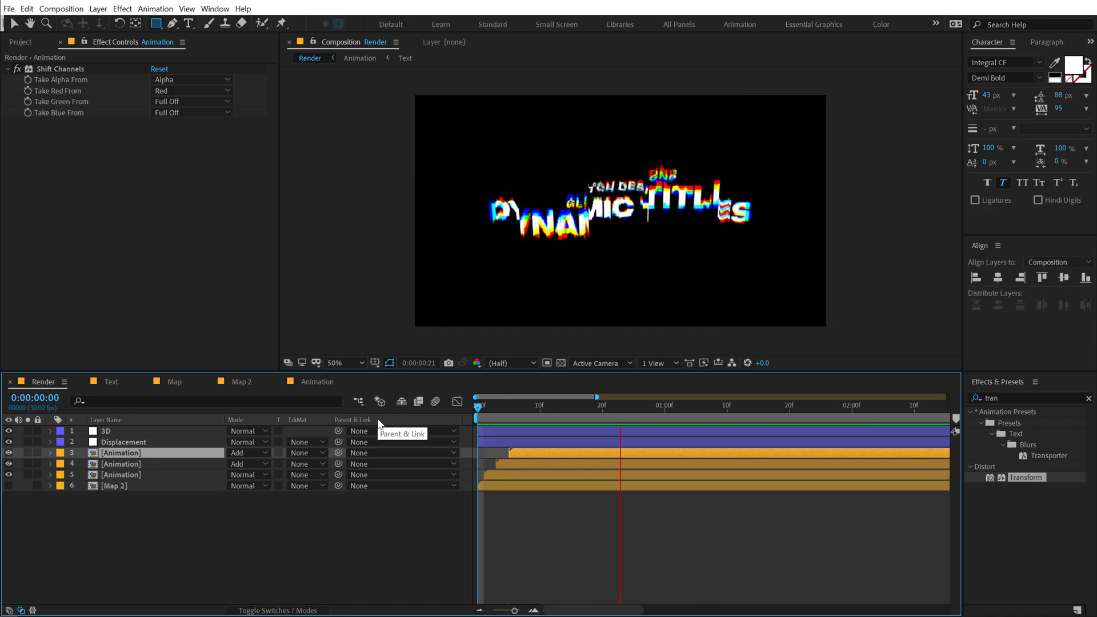
End the Render work area at 0:00:02:02 and preview the animation.
left_click_drag(769, 405, 862, 400)
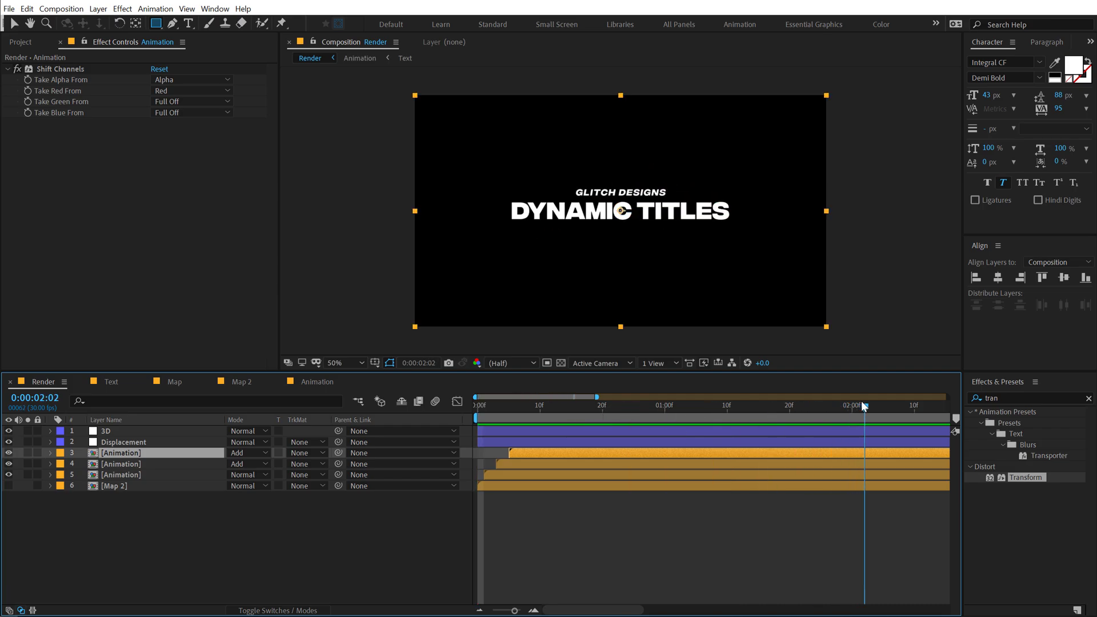
key("n")
key("space")
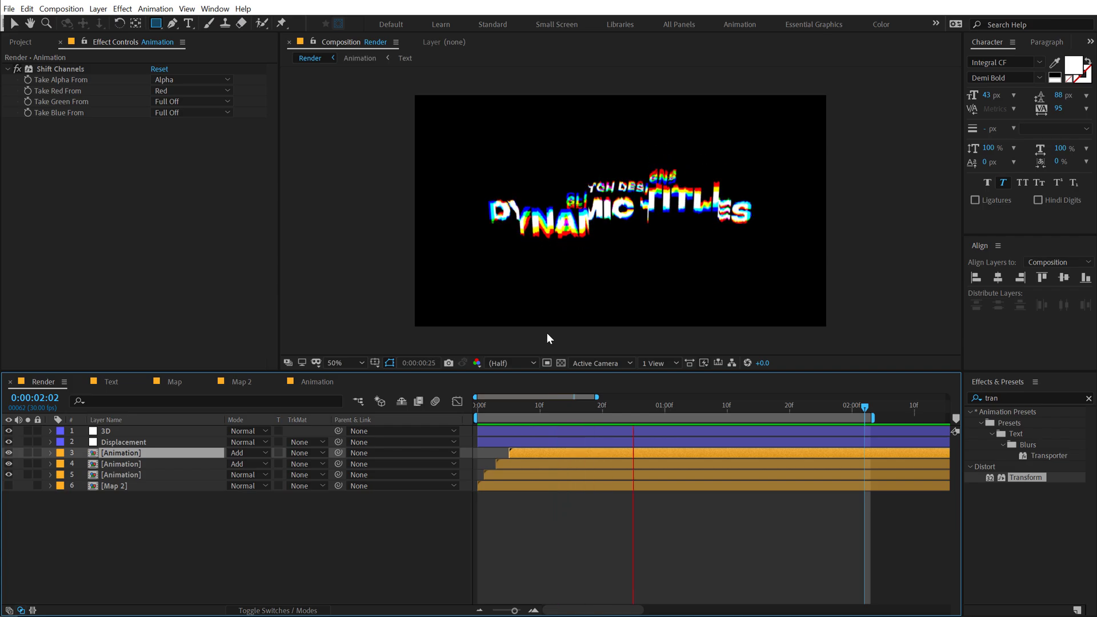
Go to 0:00:01:06 and apply the Stylize Glow effect to the 3D adjustment layer.
left_click_drag(529, 406, 702, 414)
left_click(114, 430)
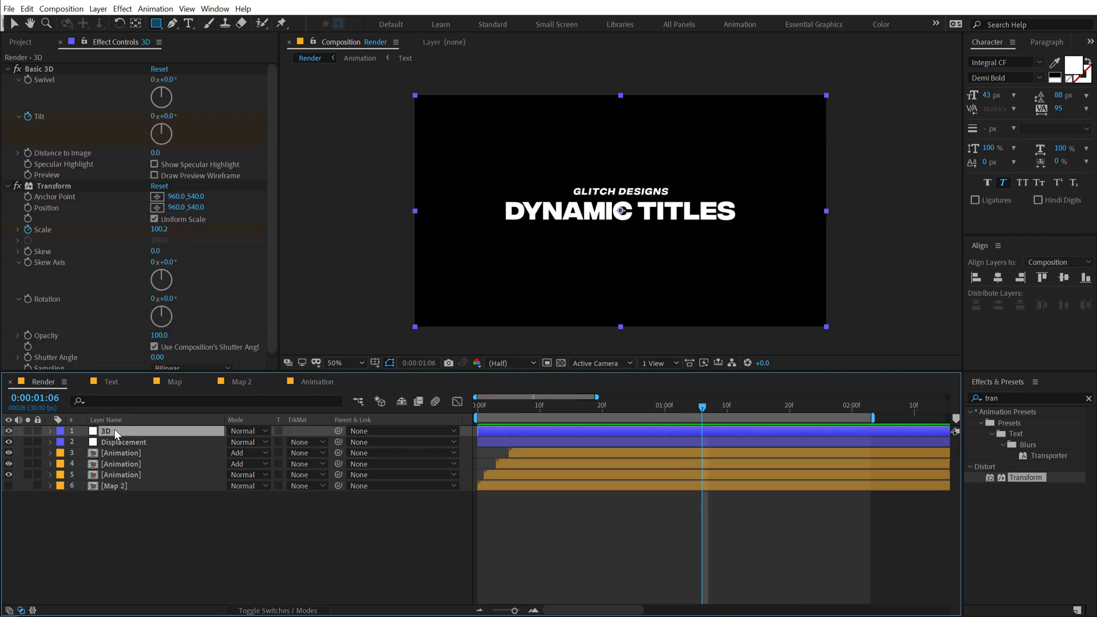
left_click(8, 186)
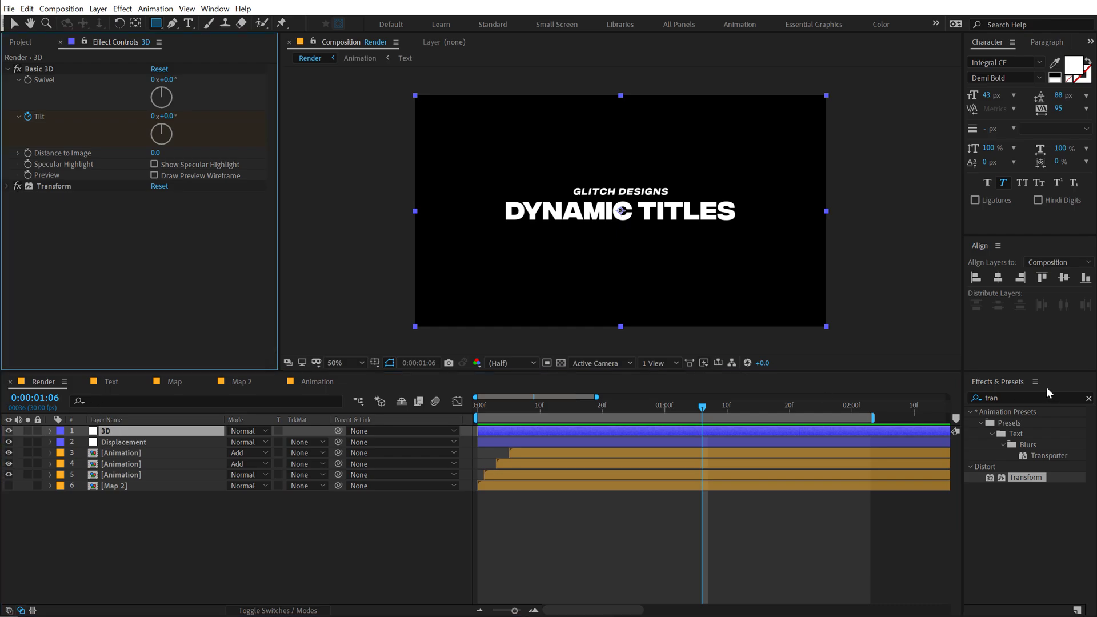
left_click(1010, 398)
type("glow")
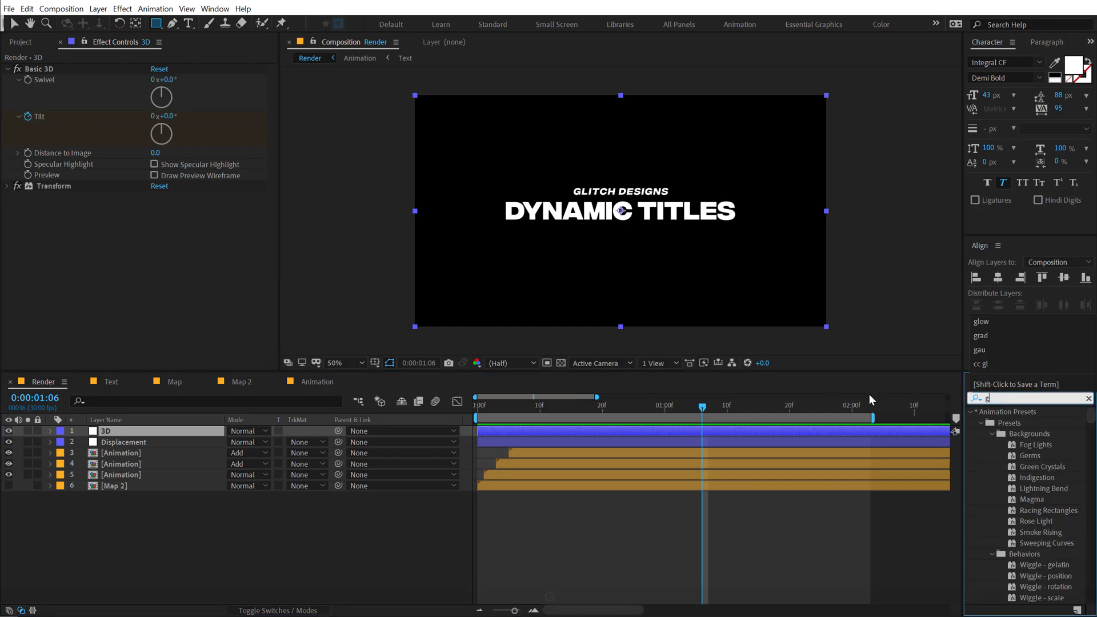
double_click(1017, 509)
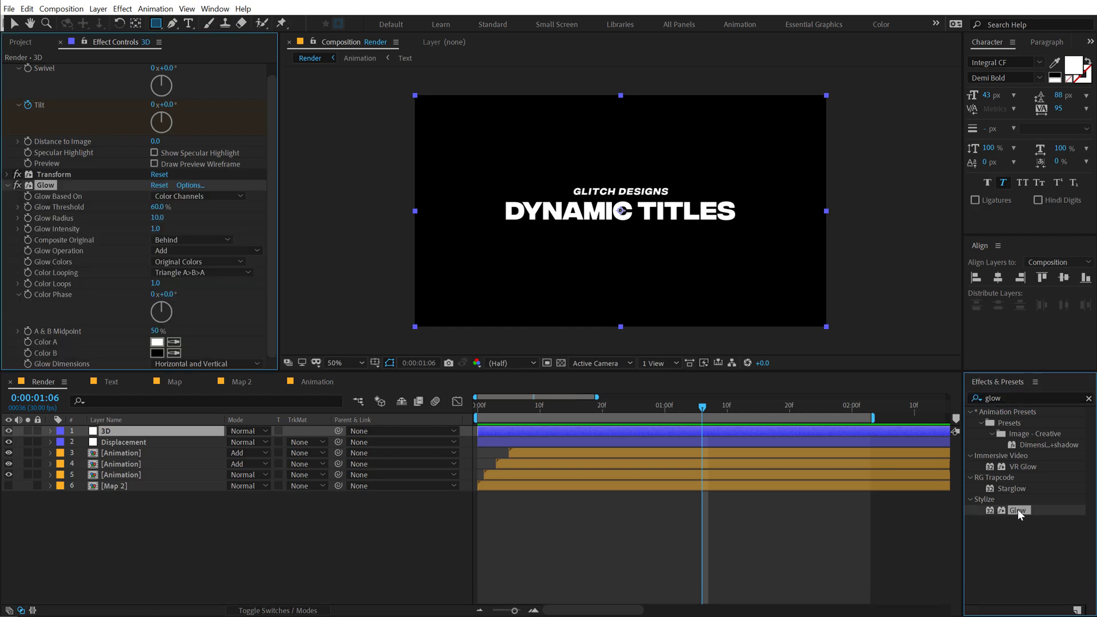
Set the Glow threshold to 100%, the radius to 439 and the intensity to 0.6.
left_click(157, 207)
type("100")
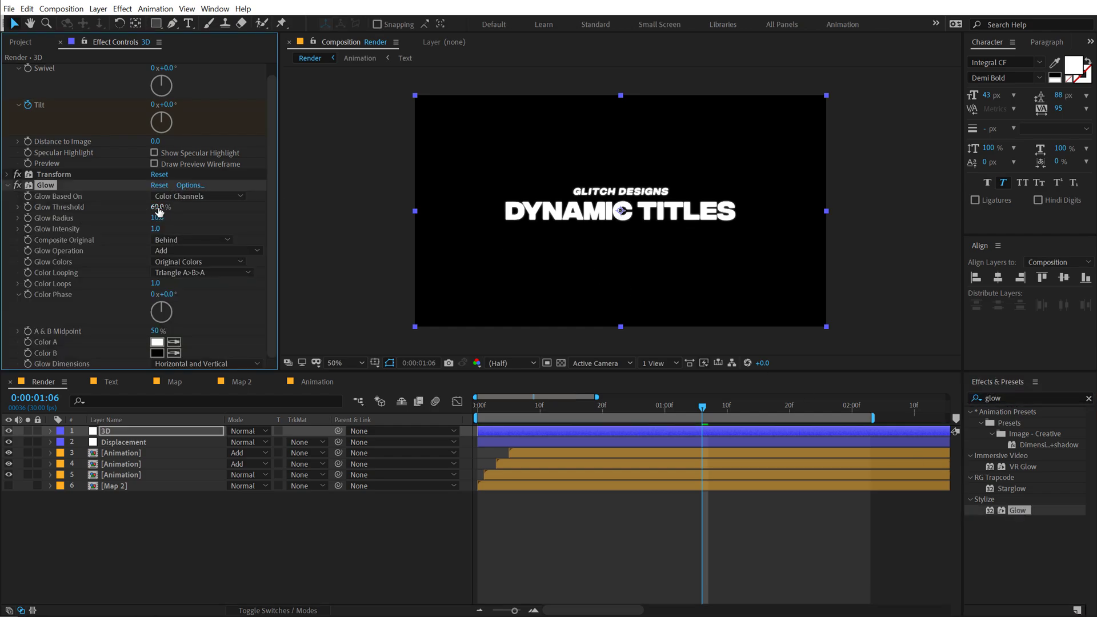
key("Return")
left_click_drag(155, 221, 426, 213)
left_click_drag(157, 233, 131, 235)
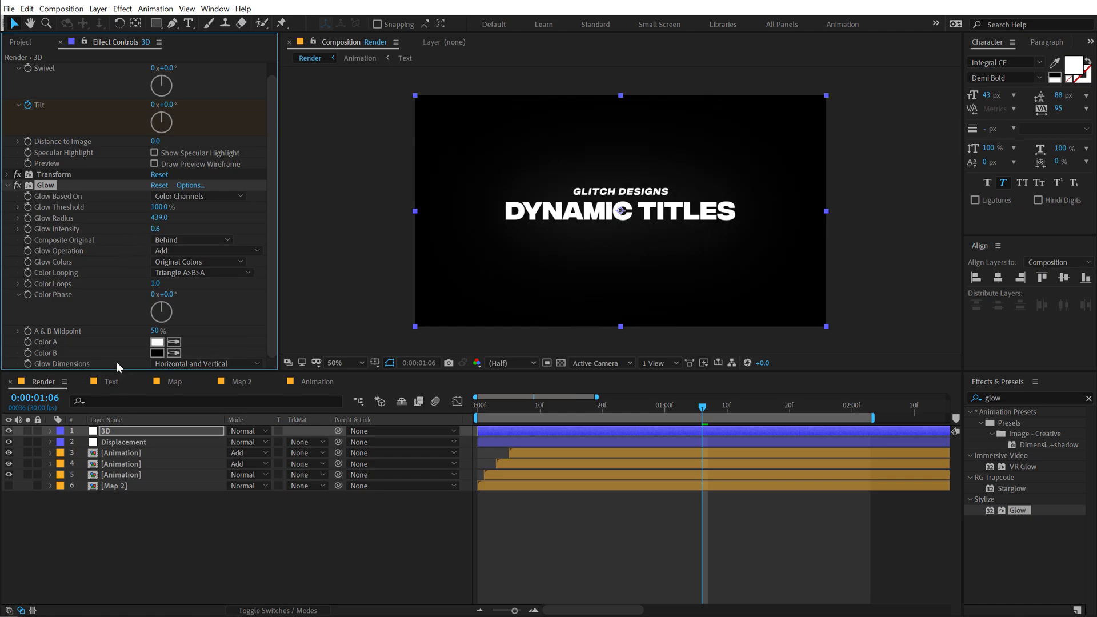
Switch the project colour depth to 16 bpc and scrub the Render animation to frame 19.
left_click(20, 41)
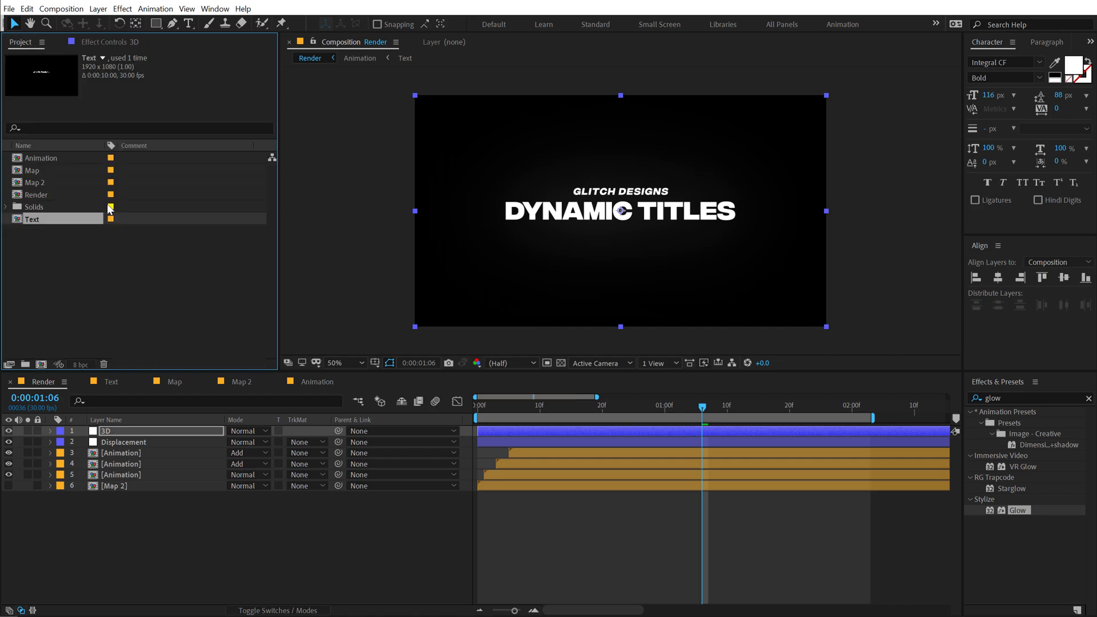
left_click(86, 364, "alt")
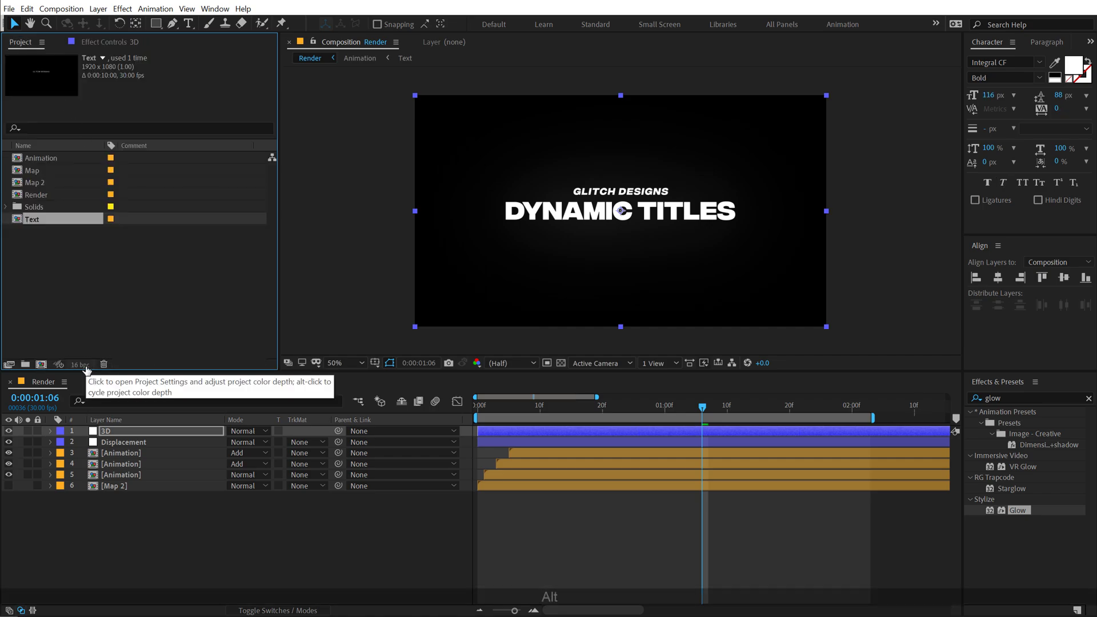
left_click(139, 523)
left_click_drag(484, 405, 595, 406)
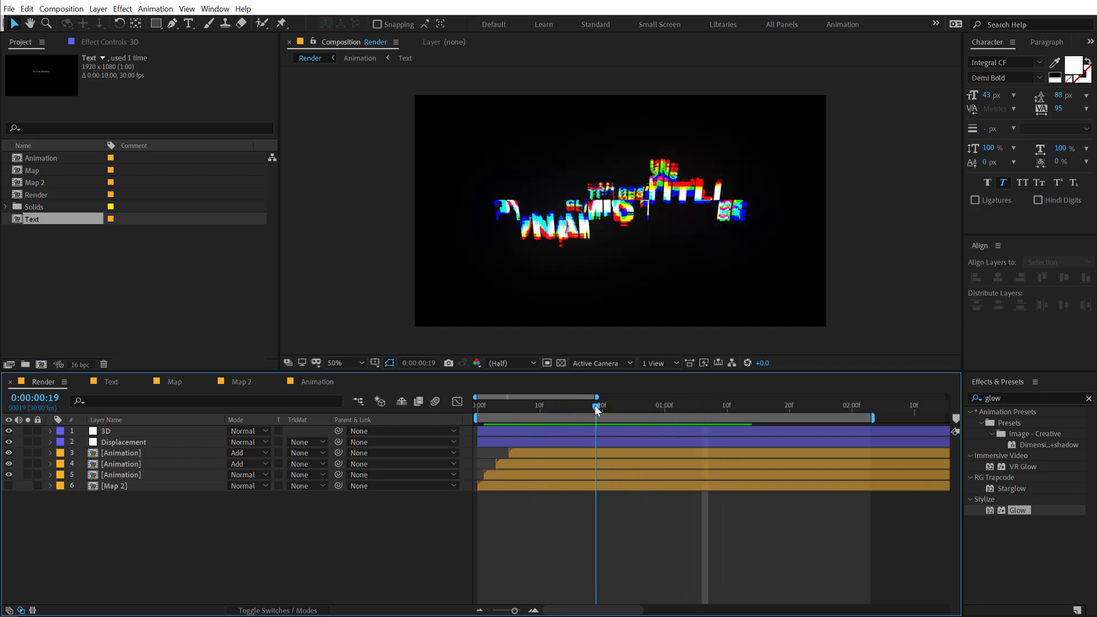